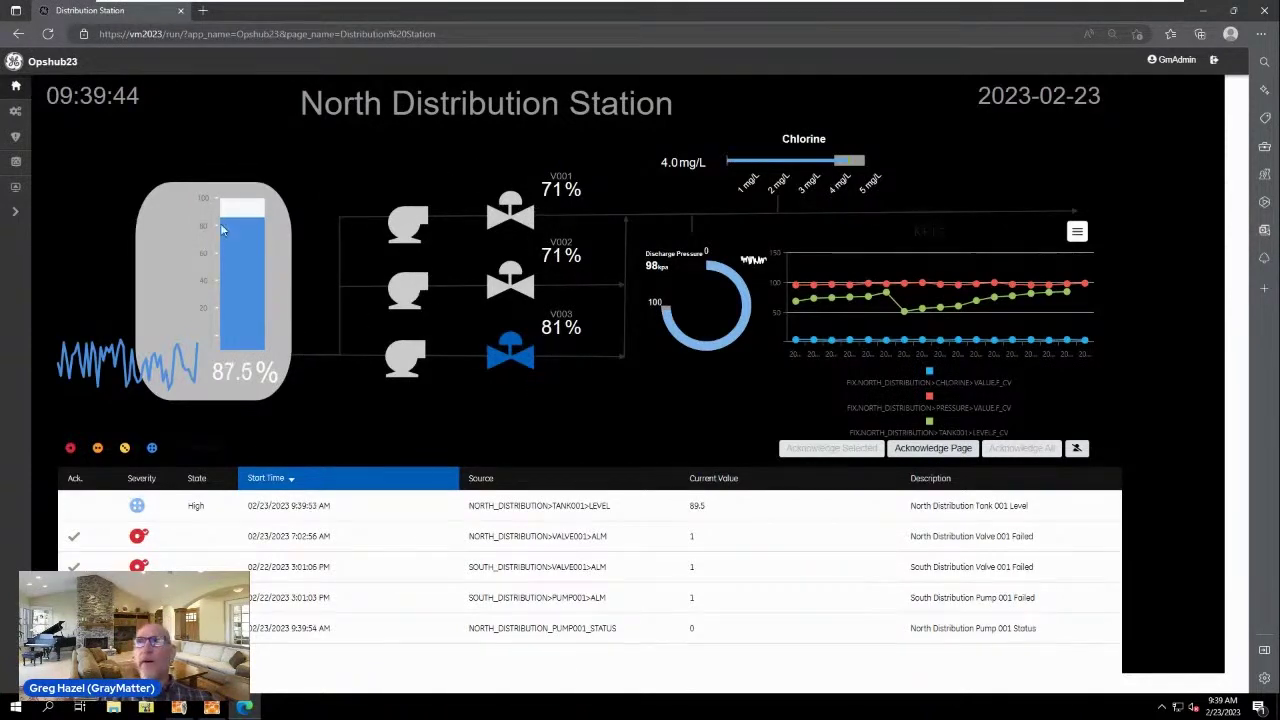
Step: Open the Alarms page and filter the active alarms to those with Severity equal to Critical
{"action": "mouse_move", "coordinate": [63, 380]}
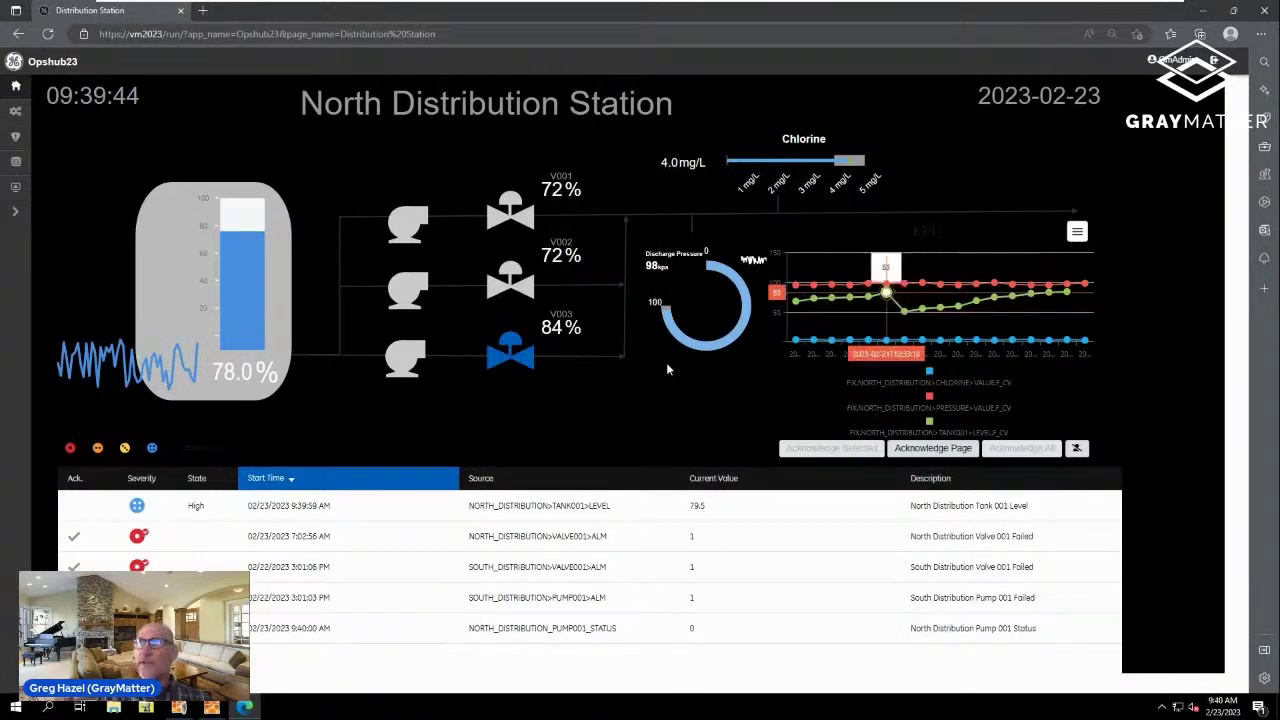
{"action": "mouse_move", "coordinate": [765, 167]}
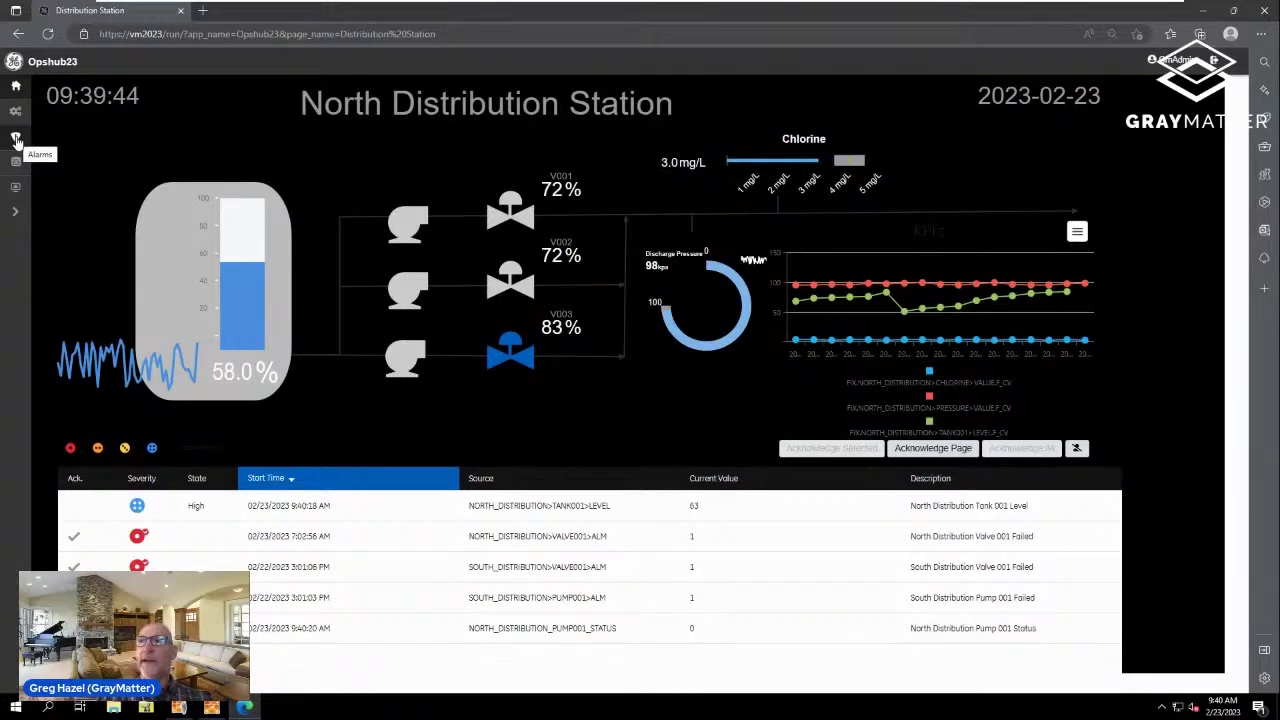
{"action": "left_click", "coordinate": [16, 141]}
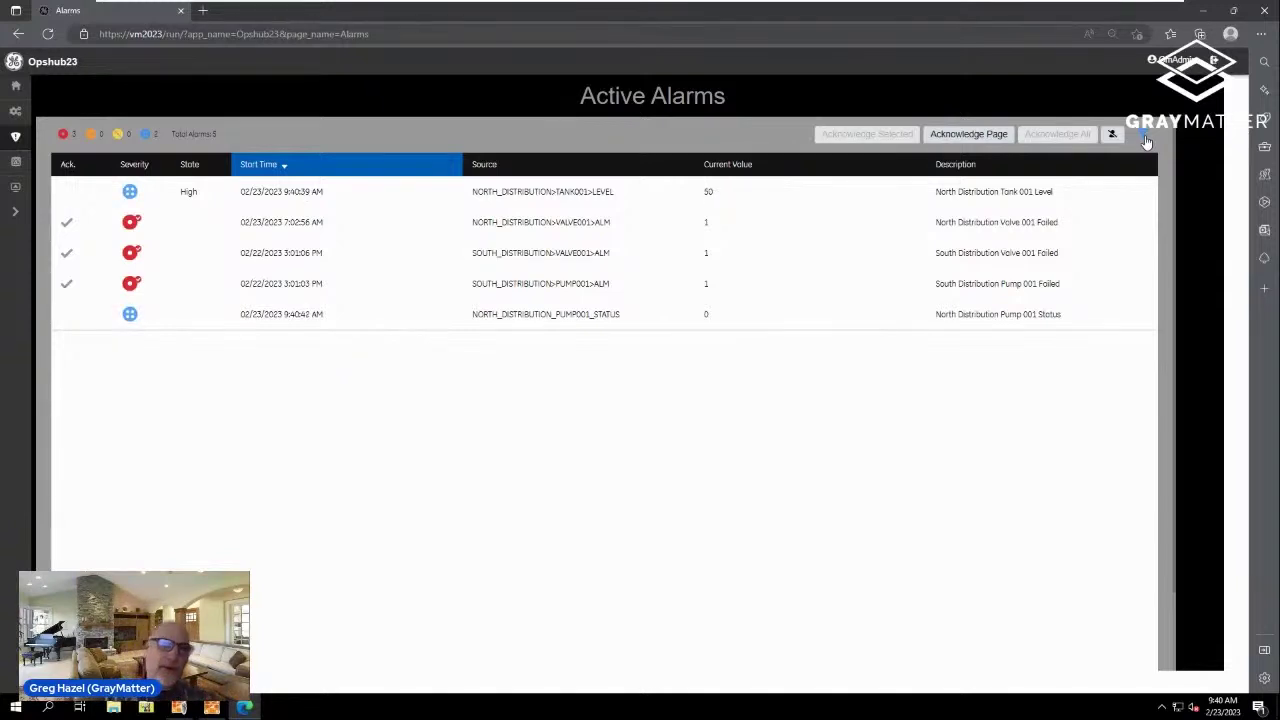
{"action": "left_click", "coordinate": [1145, 138]}
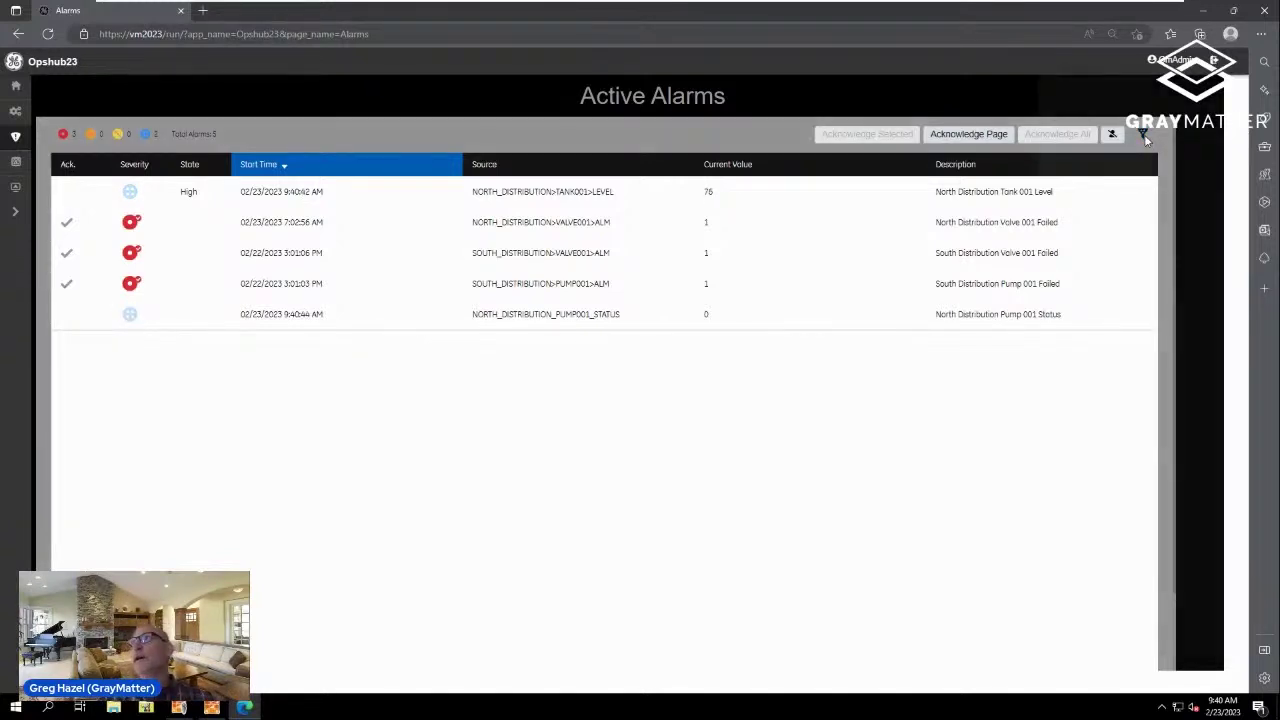
{"action": "left_click", "coordinate": [953, 172]}
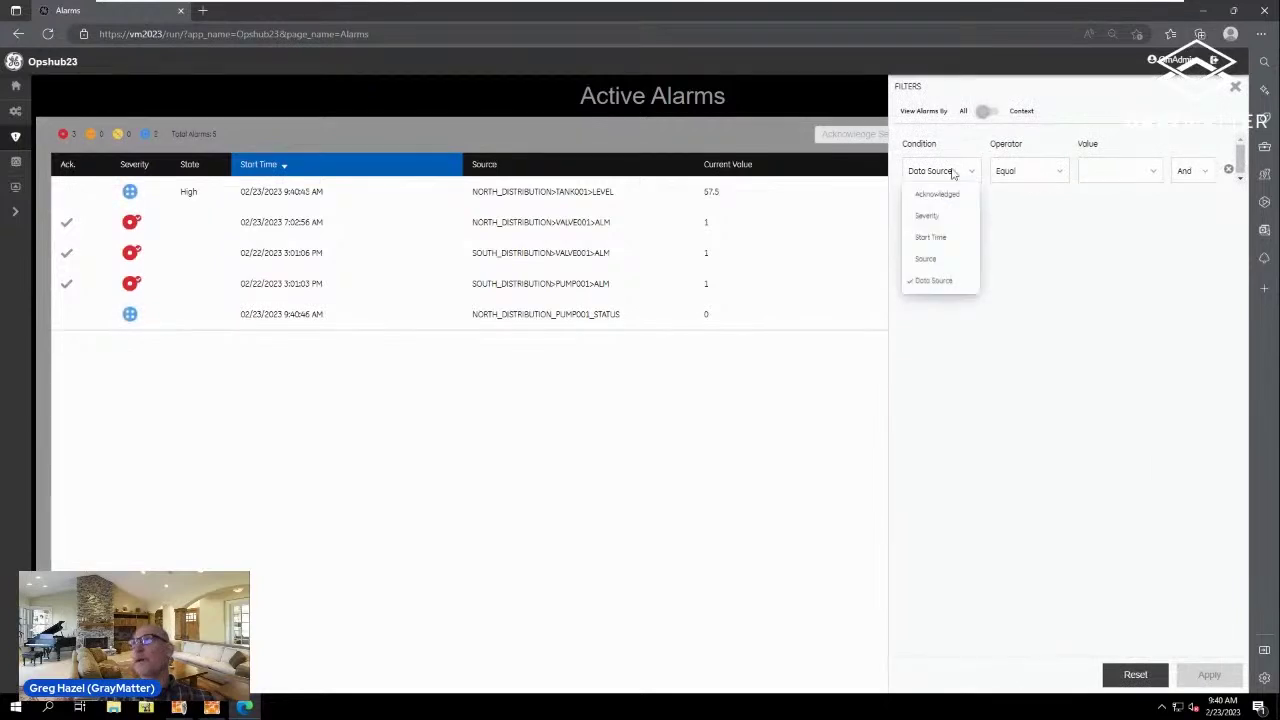
{"action": "left_click", "coordinate": [945, 214]}
{"action": "left_click", "coordinate": [1131, 174]}
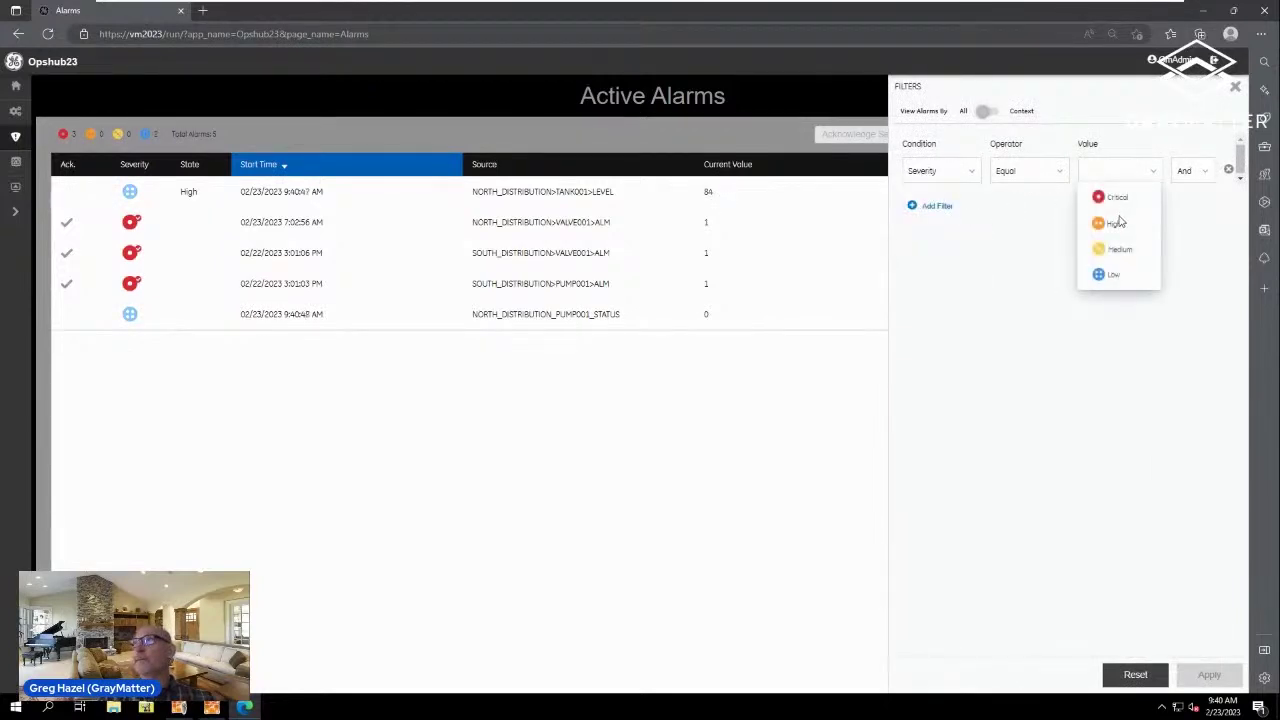
{"action": "left_click", "coordinate": [1112, 197]}
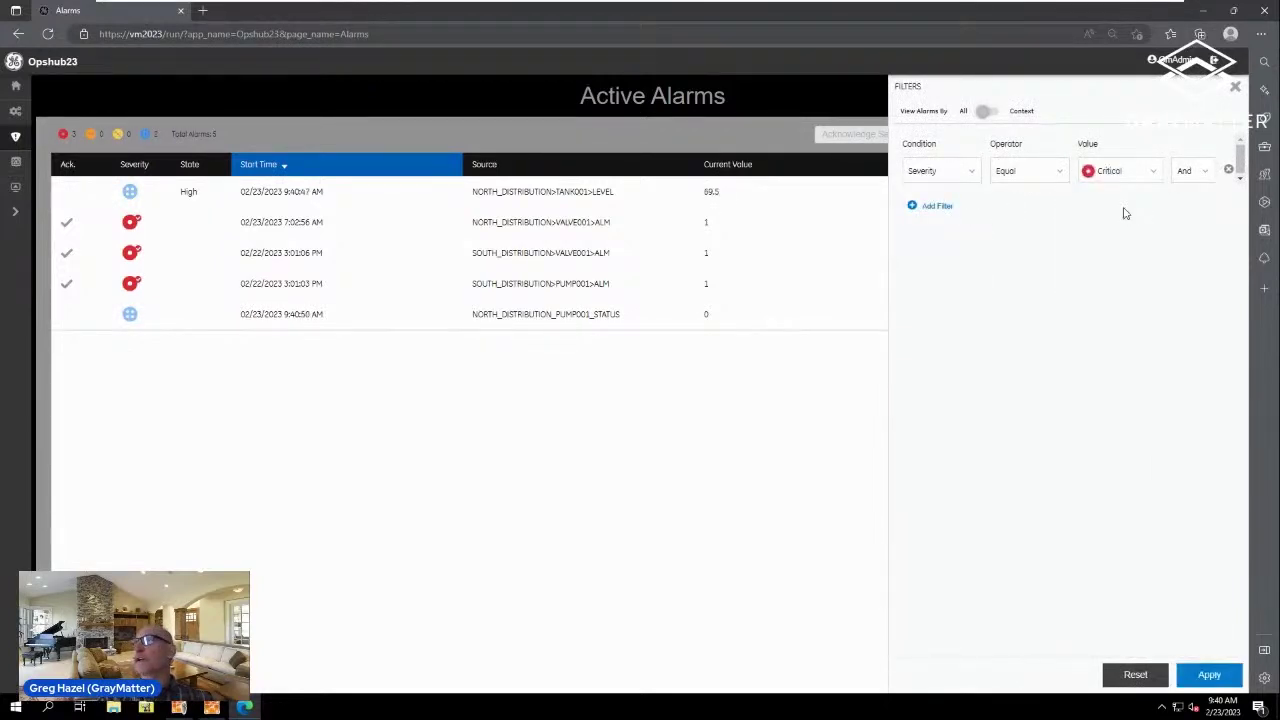
{"action": "left_click", "coordinate": [1209, 675]}
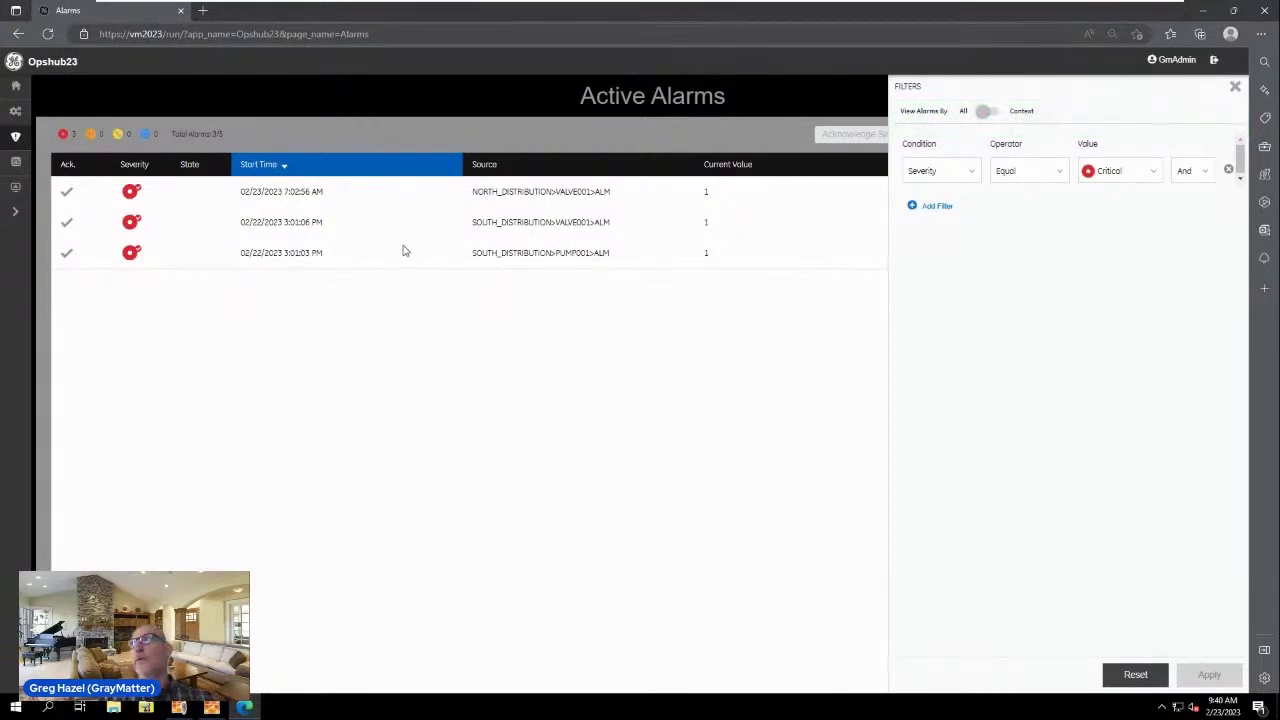
{"action": "left_click", "coordinate": [1235, 86]}
Step: On the Analysis page, add South_Distribution's TankLevel to the North Distribution trend and remove the North Distribution chlorine tag
{"action": "left_click", "coordinate": [16, 163]}
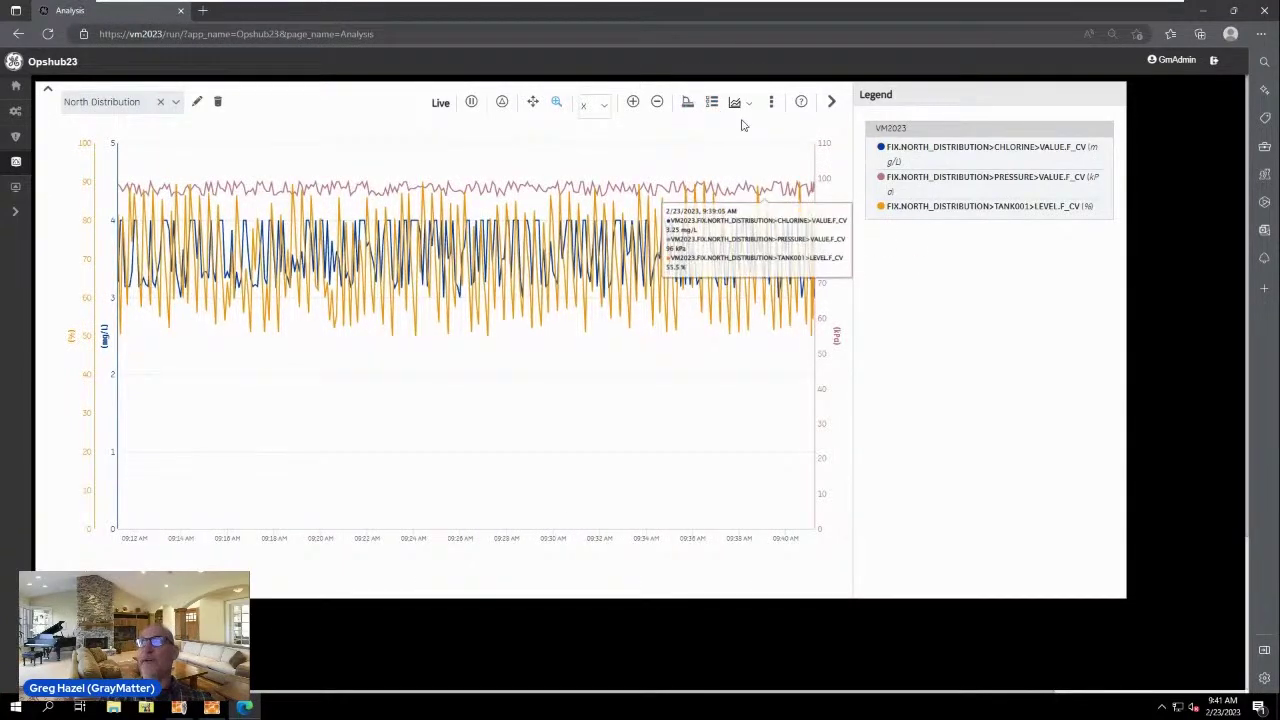
{"action": "left_click", "coordinate": [716, 108]}
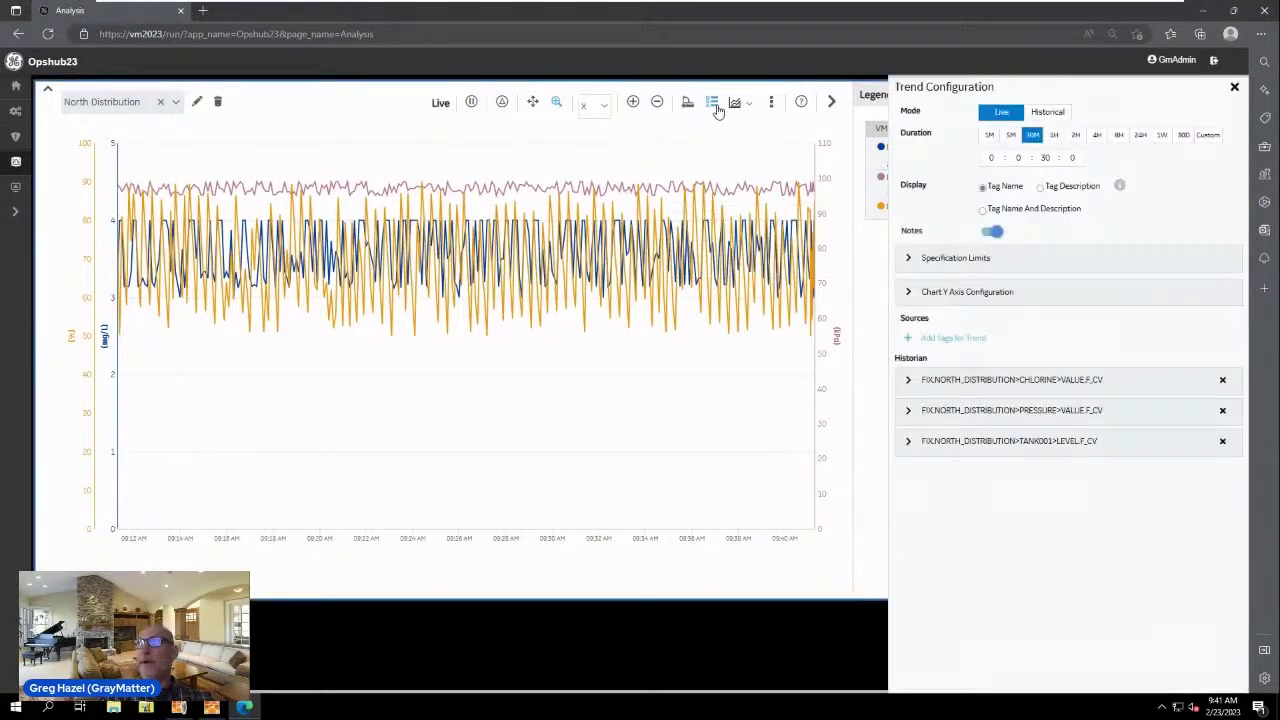
{"action": "left_click", "coordinate": [942, 340]}
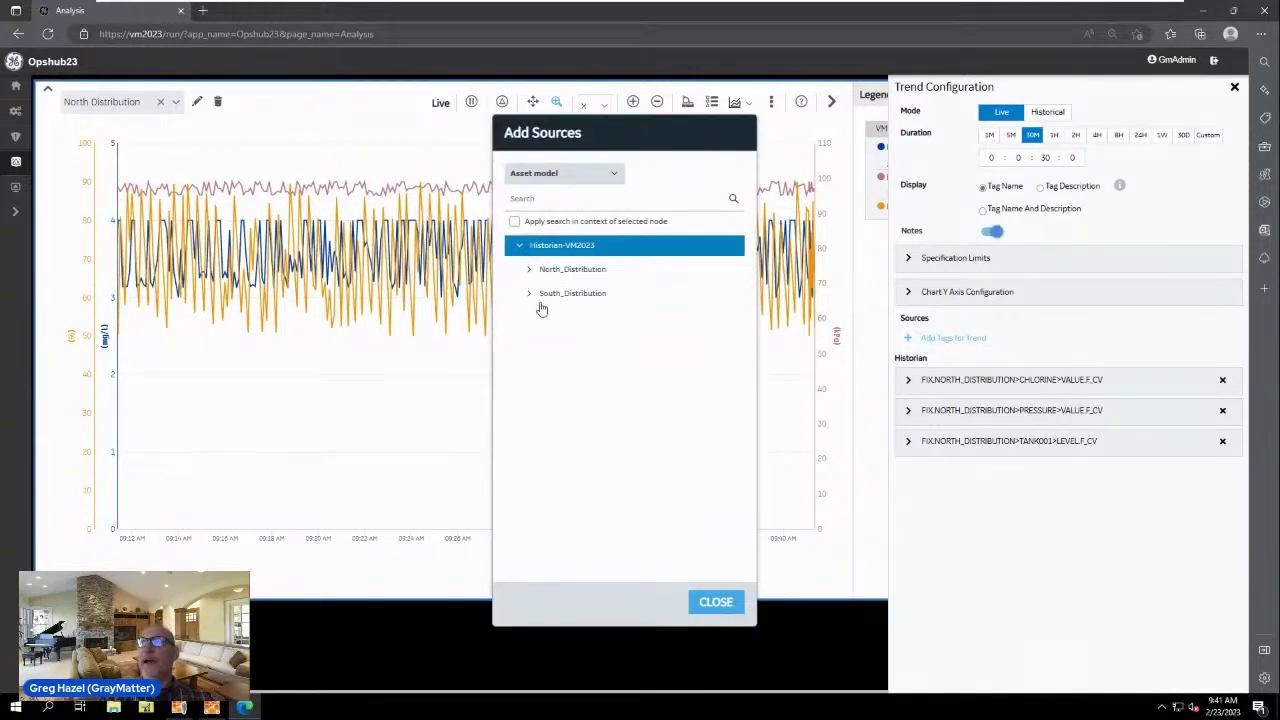
{"action": "left_click", "coordinate": [533, 296]}
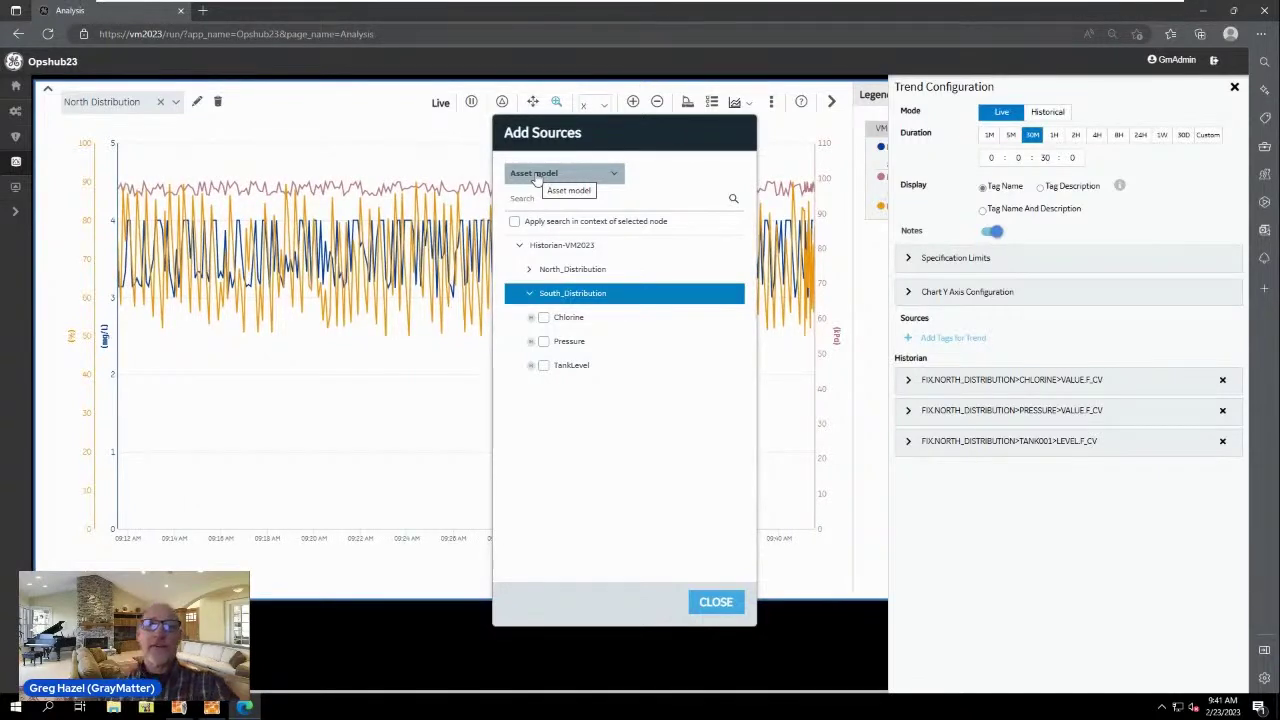
{"action": "left_click", "coordinate": [543, 368]}
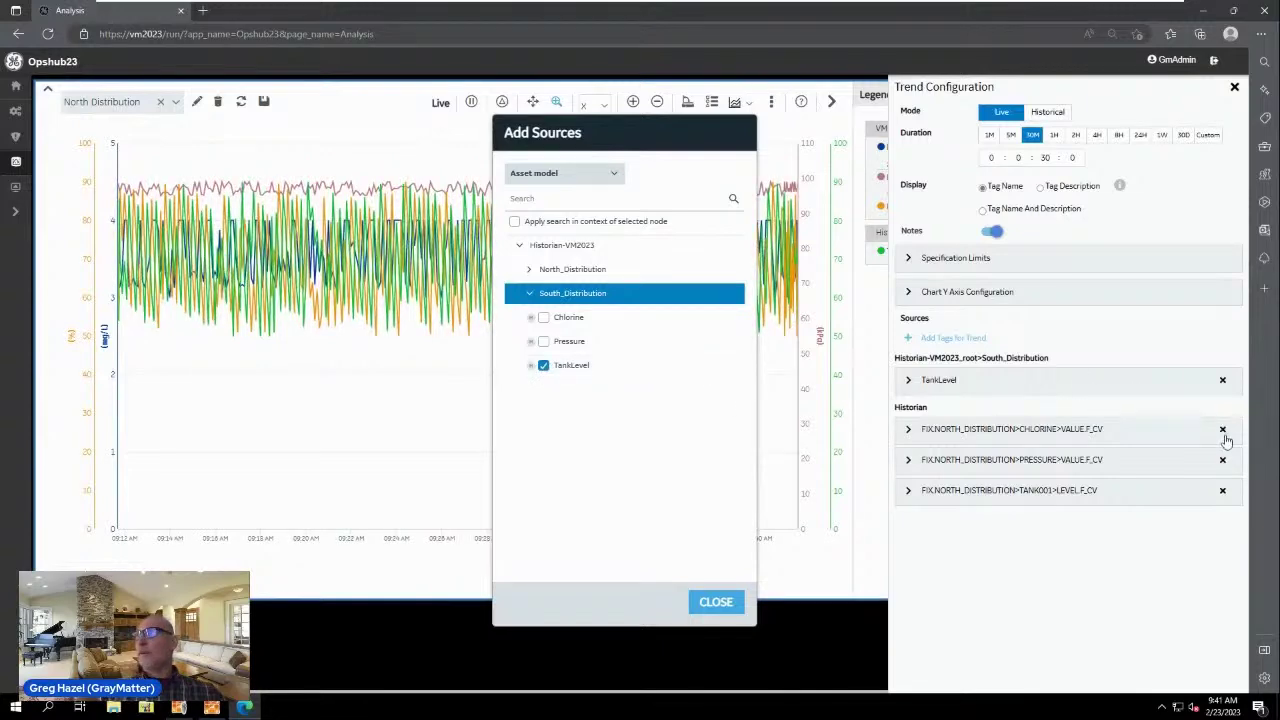
{"action": "left_click", "coordinate": [716, 602]}
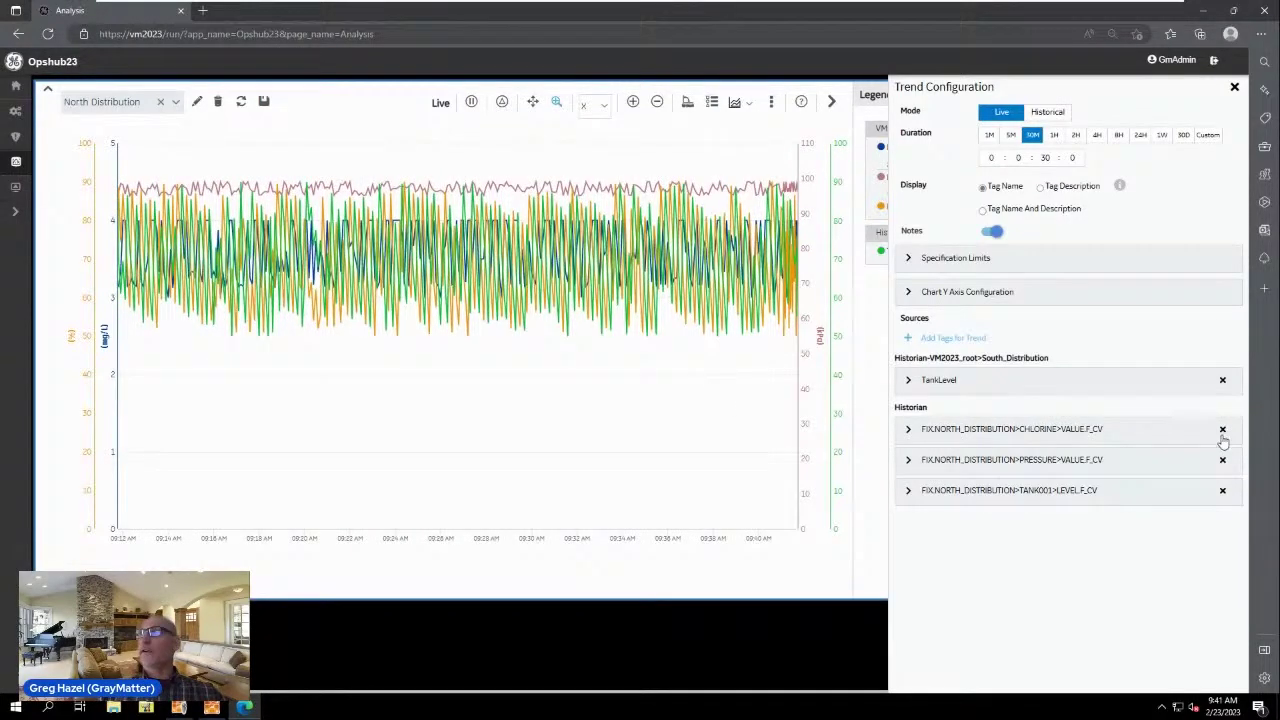
{"action": "left_click", "coordinate": [1222, 432]}
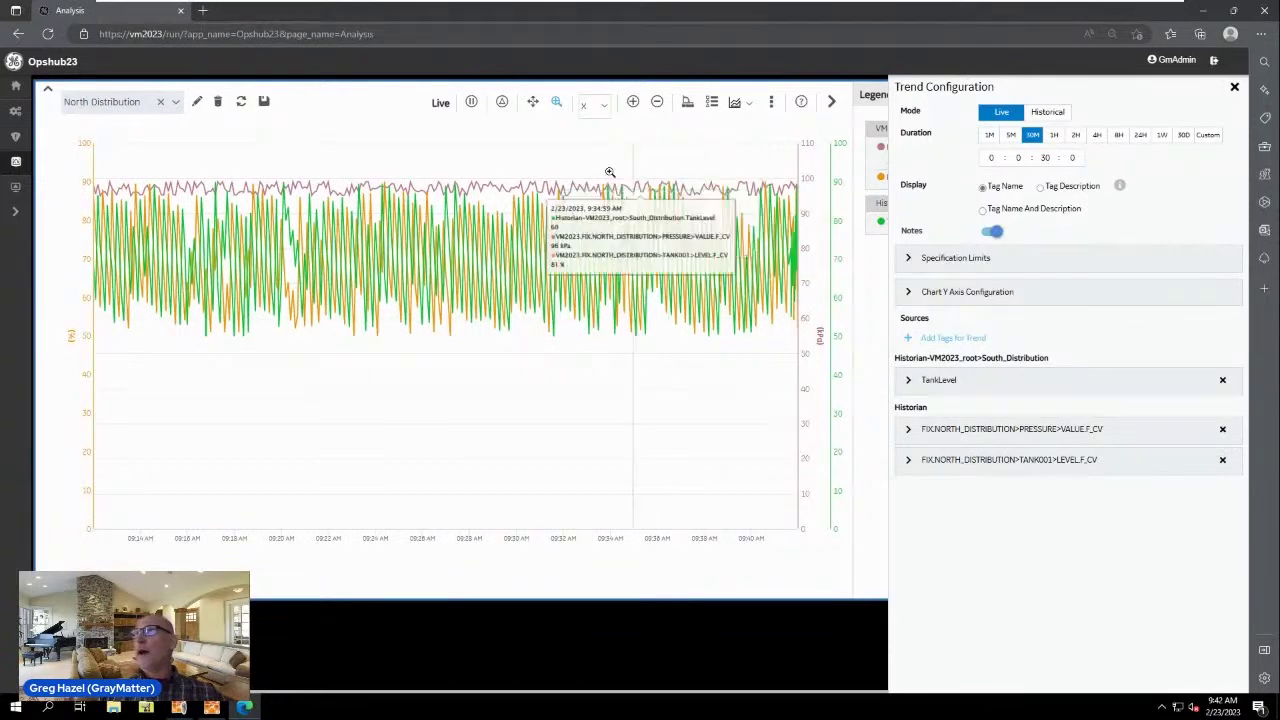
Step: Add the note "1234" to the pressure curve at 9:33:47 AM on the trend chart
{"action": "left_click", "coordinate": [583, 188]}
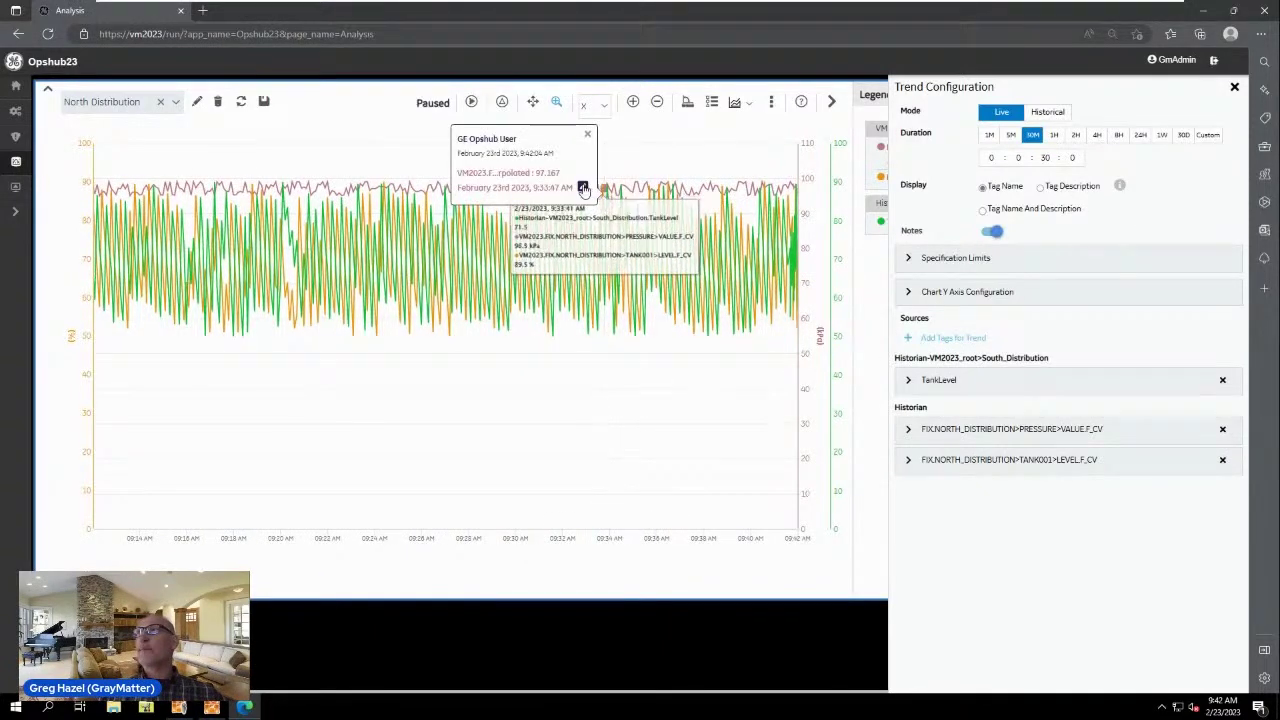
{"action": "left_click", "coordinate": [583, 188]}
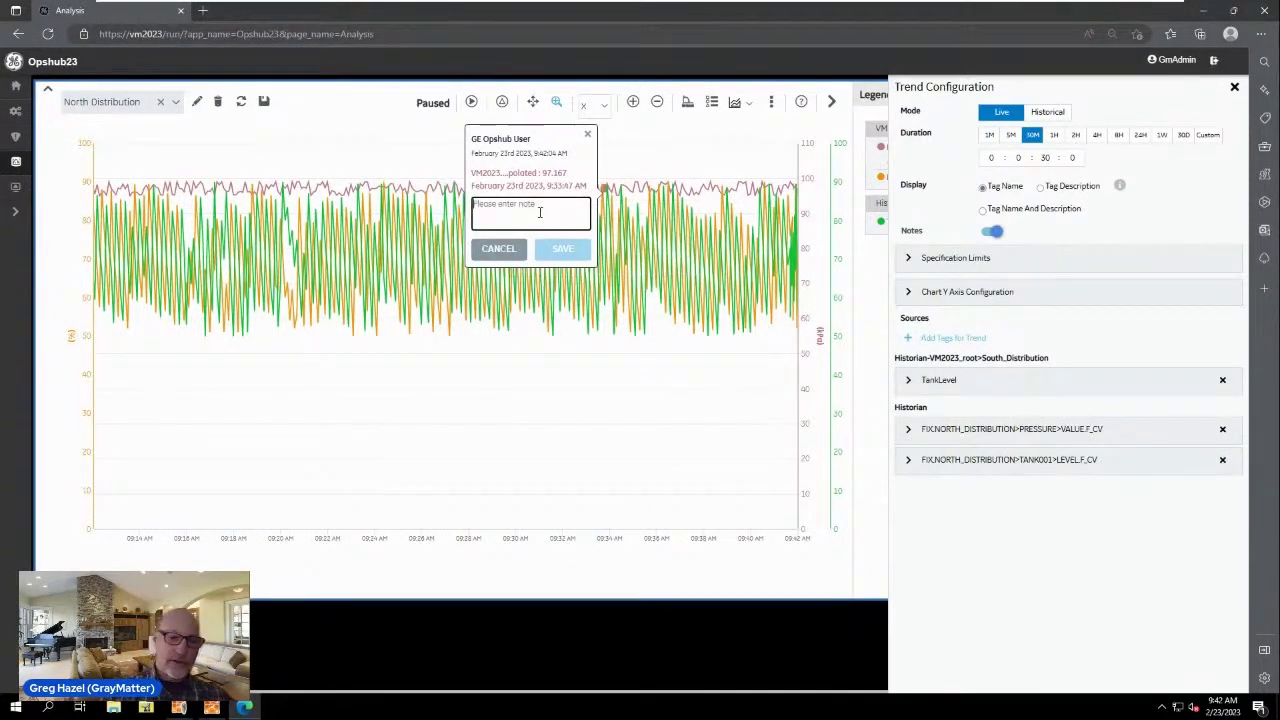
{"action": "type", "text": "1234"}
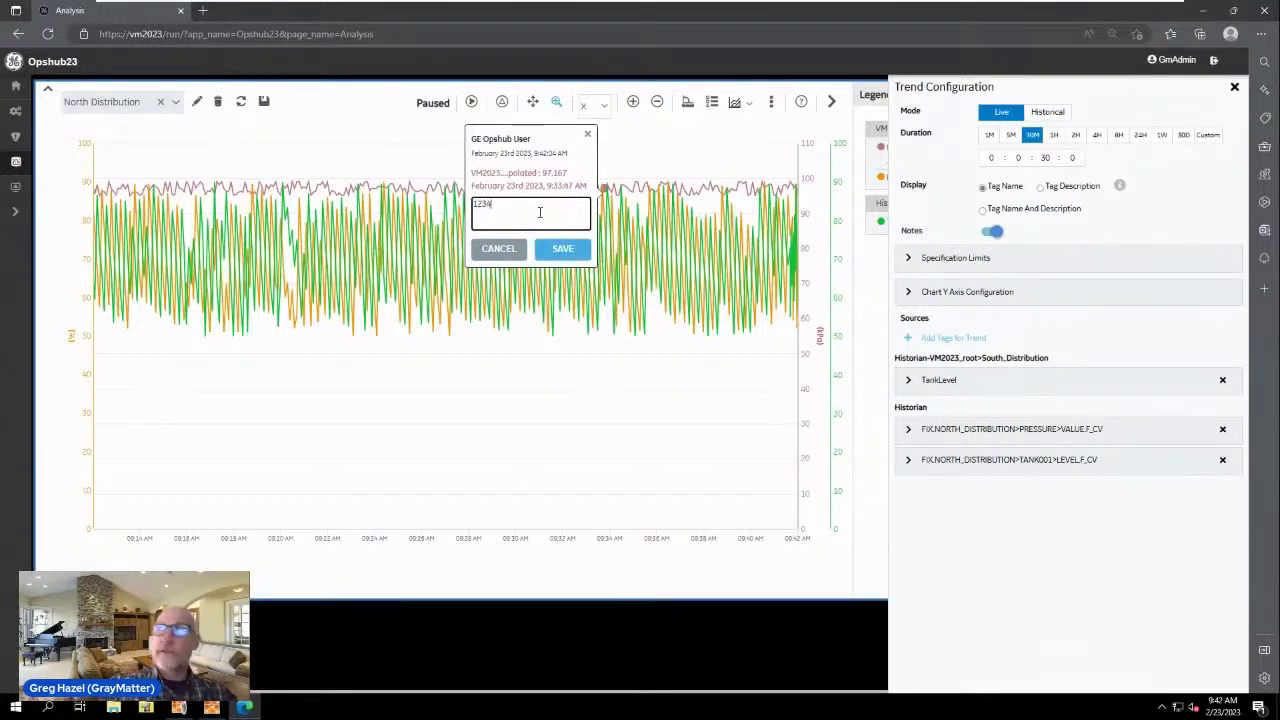
{"action": "left_click", "coordinate": [564, 250]}
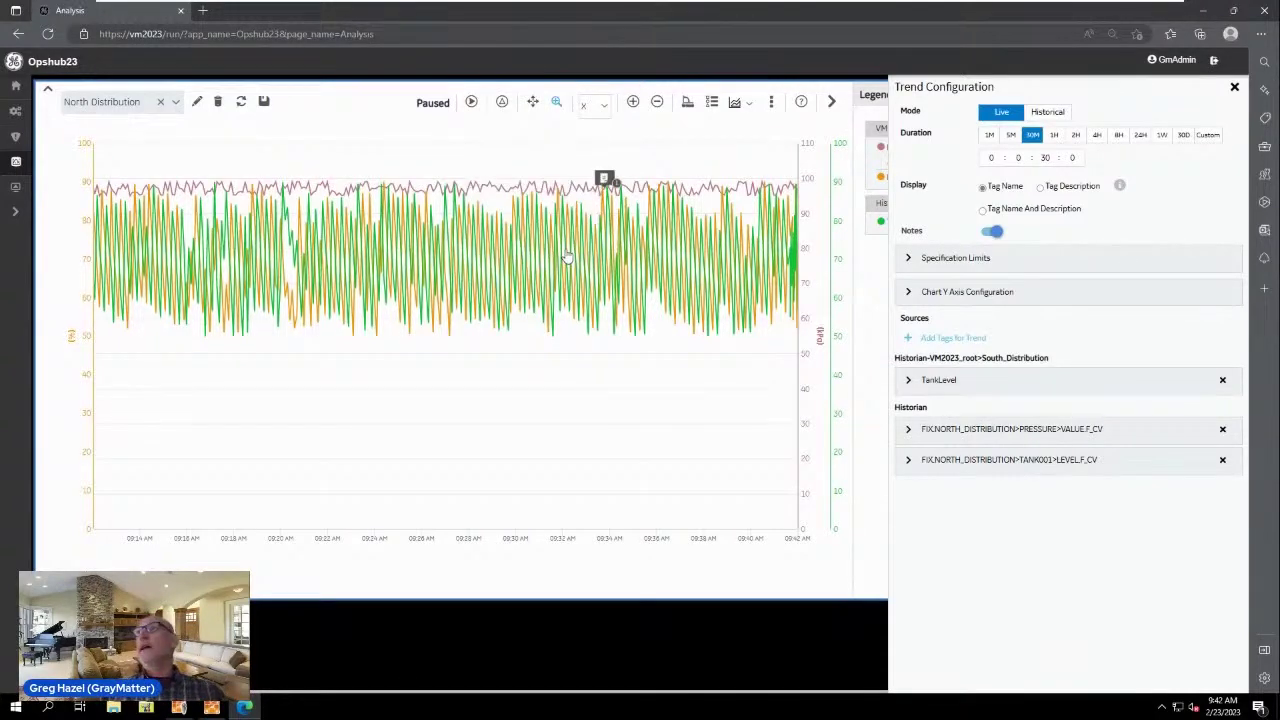
Step: Read the note attached to the pressure curve and close its pop-up
{"action": "left_click", "coordinate": [605, 182]}
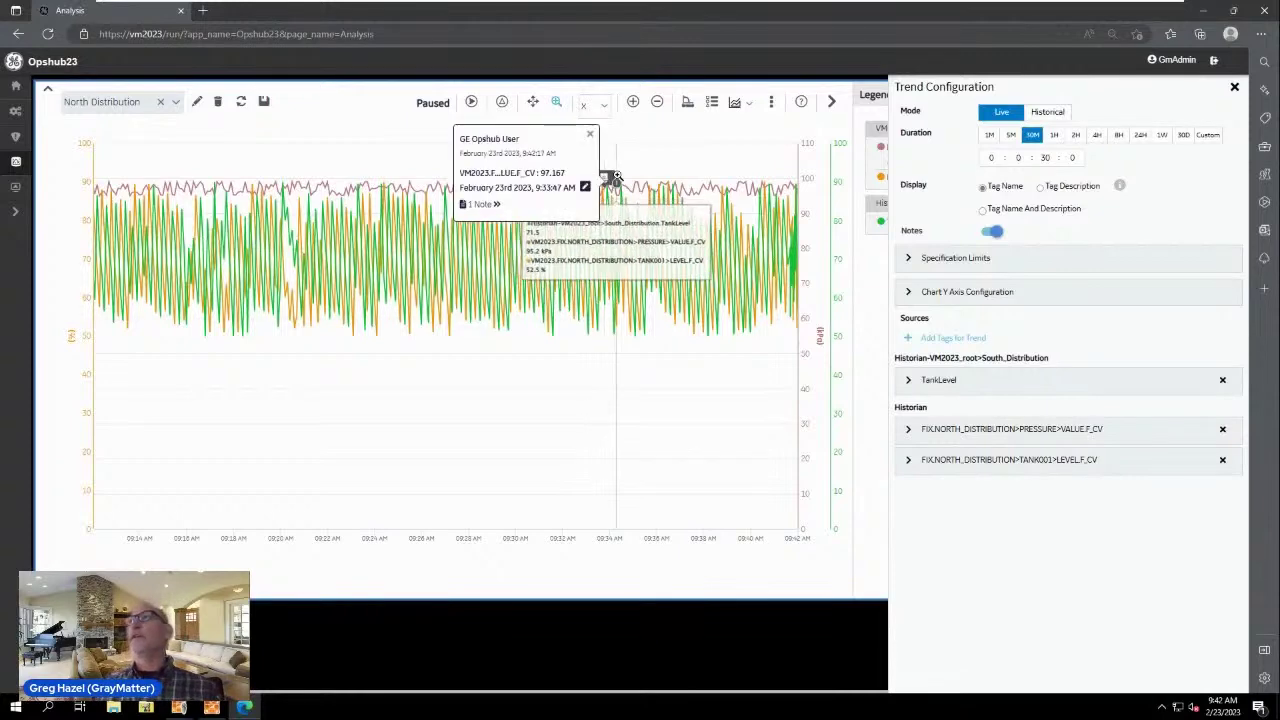
{"action": "left_click", "coordinate": [493, 205]}
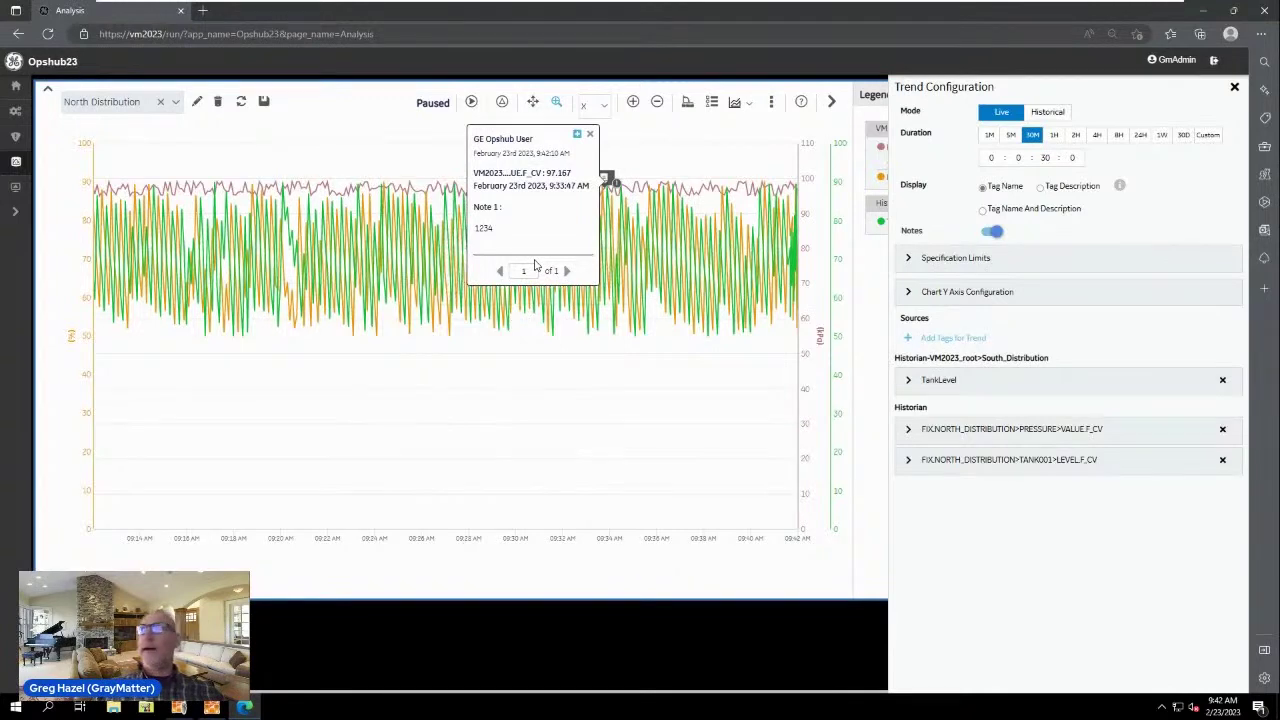
{"action": "left_click", "coordinate": [591, 135]}
Step: Show the trend as Stacked Y-Axis and mark 9:24:29 AM and 9:32:47 AM with two cursors to compare the values
{"action": "left_click", "coordinate": [744, 107]}
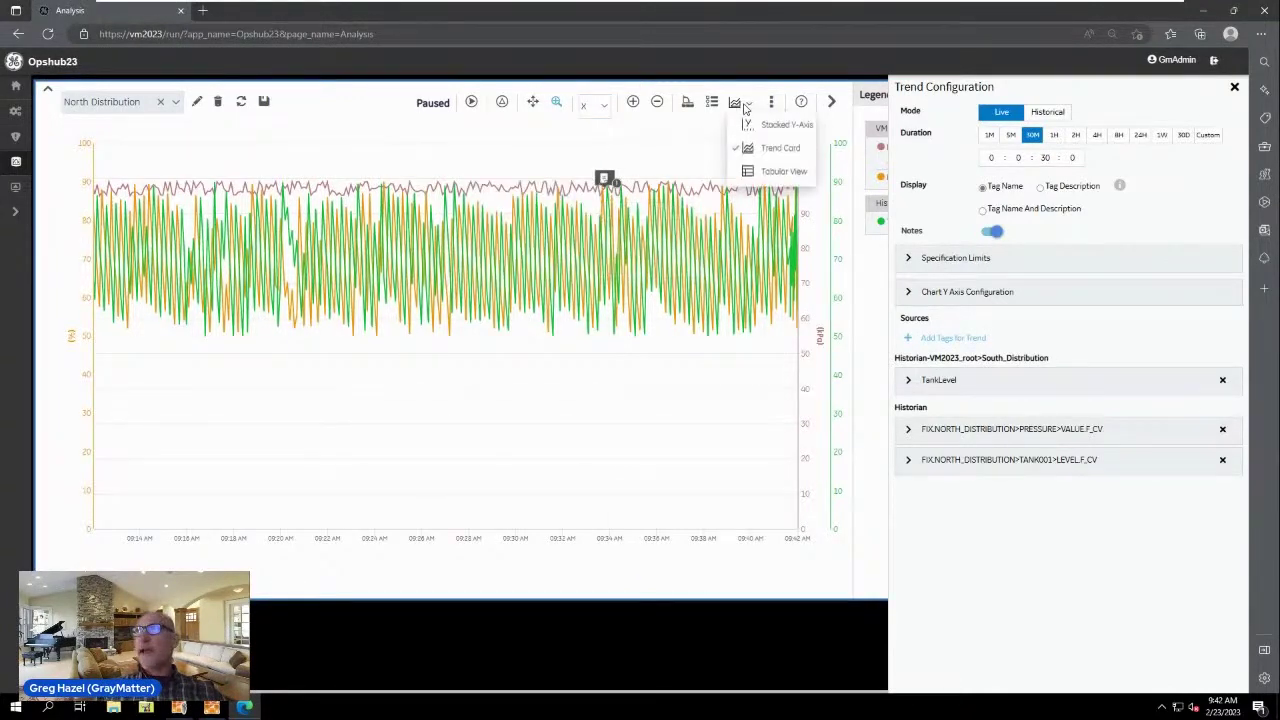
{"action": "left_click", "coordinate": [766, 126]}
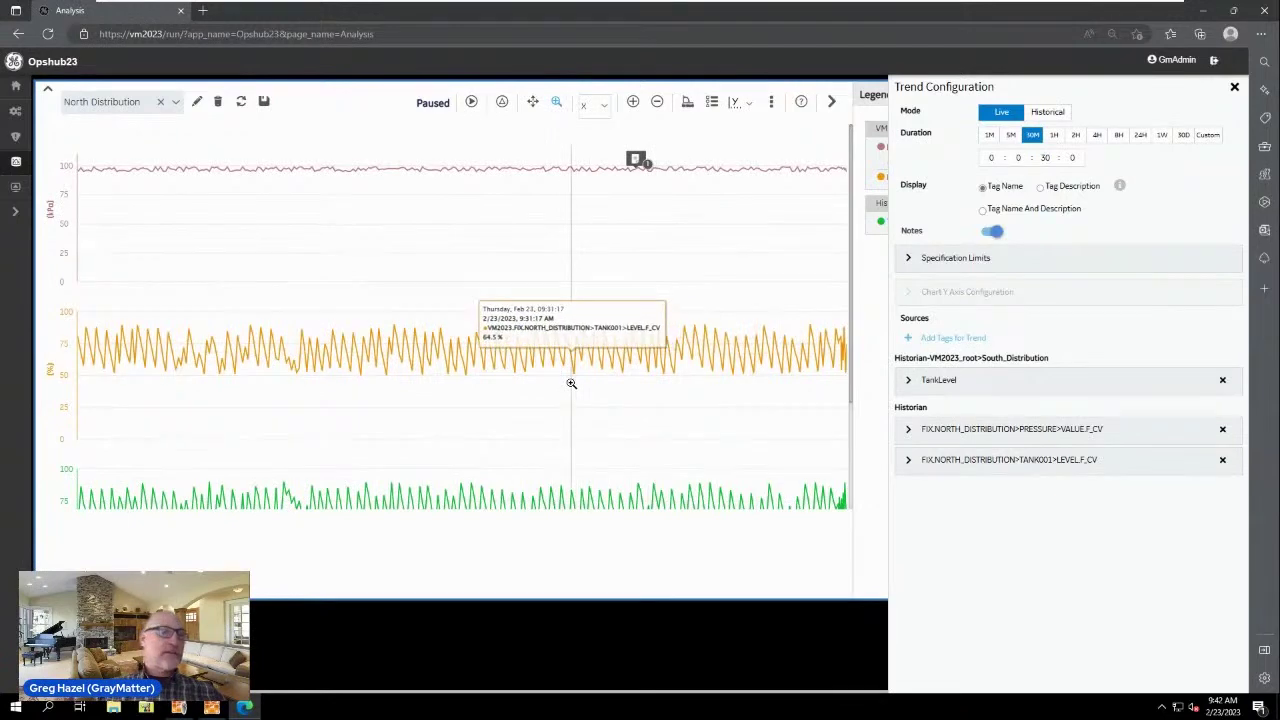
{"action": "left_click", "coordinate": [1234, 87]}
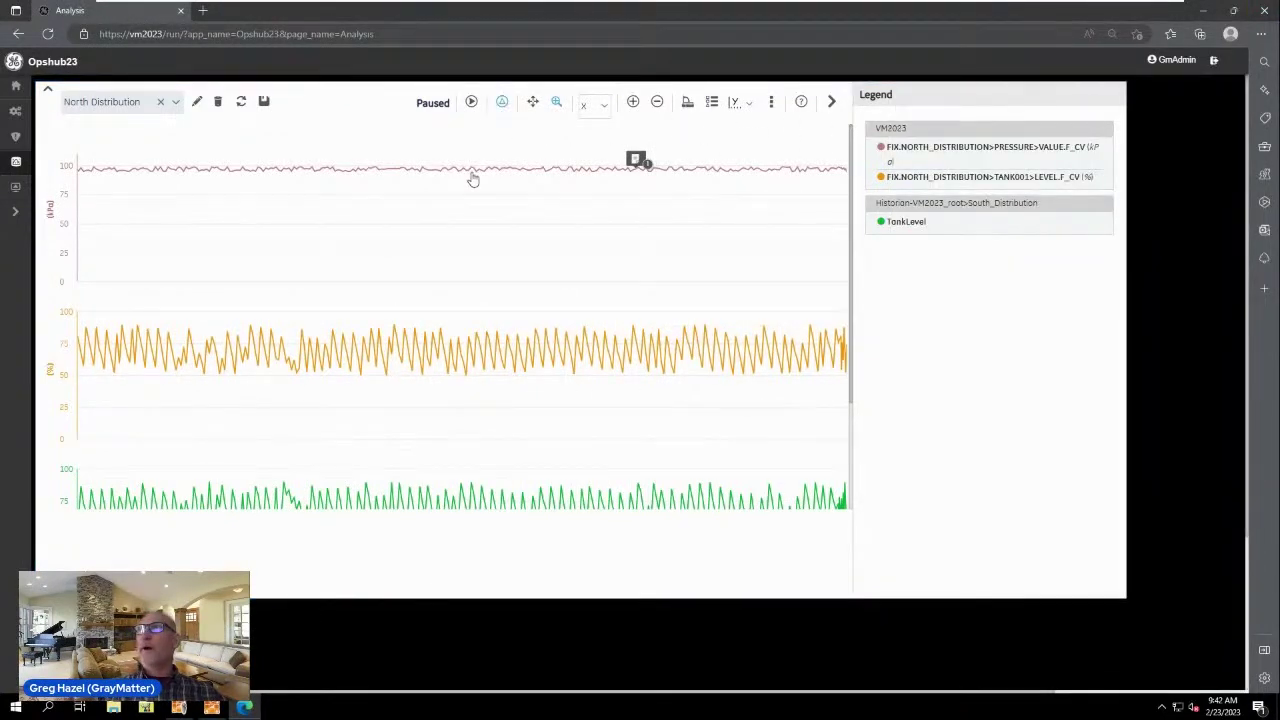
{"action": "left_click_drag", "start_coordinate": [396, 180], "coordinate": [616, 240]}
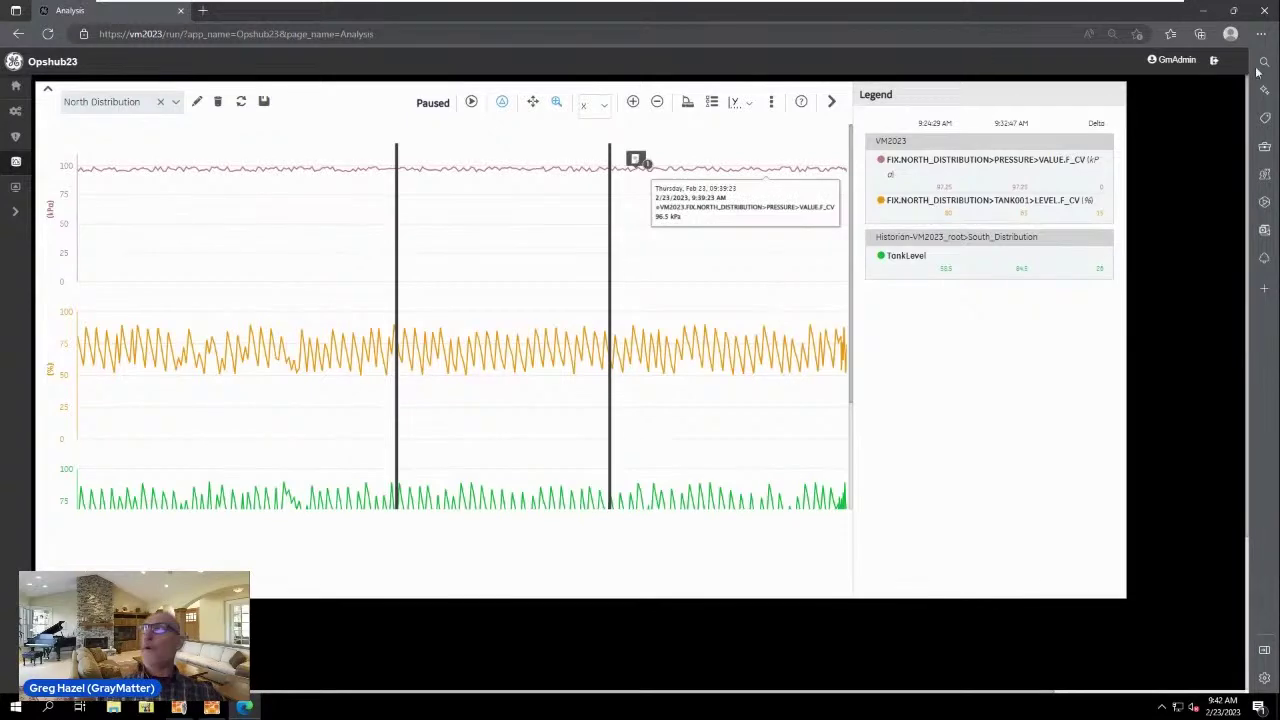
Step: Switch to Configuration Hub and expand the Historian_VM2023 node to list its configuration areas
{"action": "left_click", "coordinate": [1172, 35]}
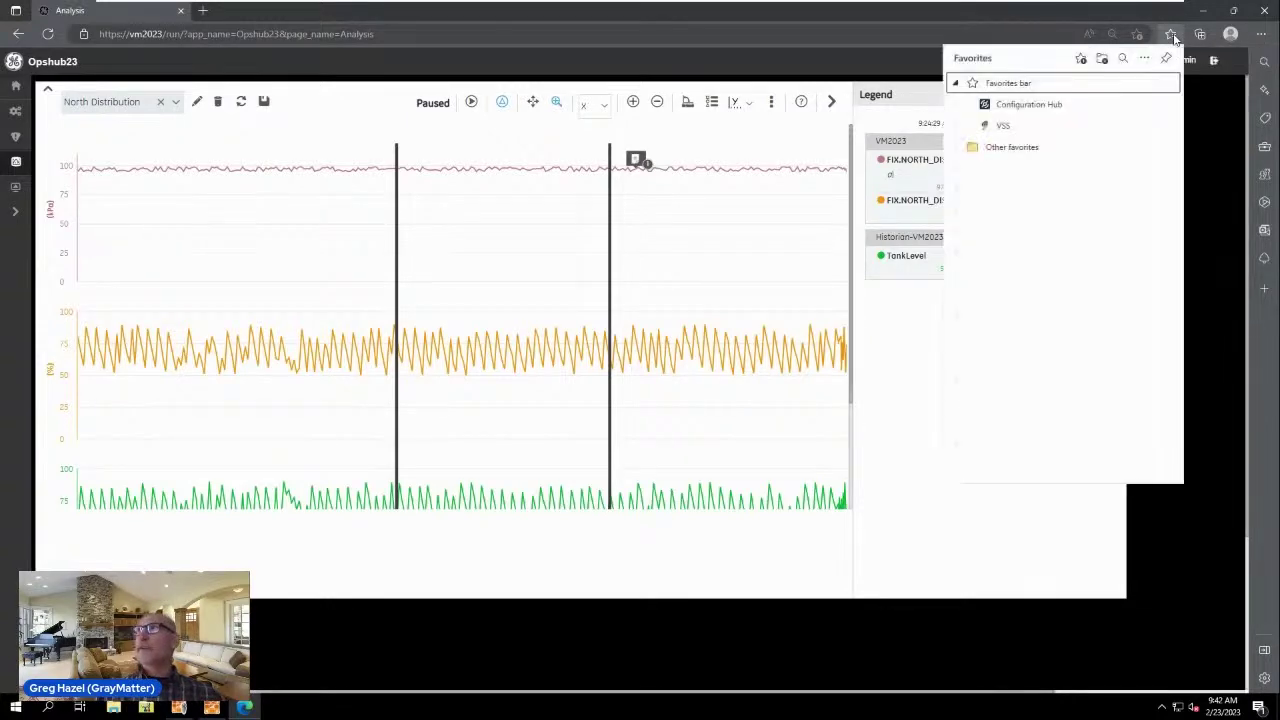
{"action": "left_click", "coordinate": [1056, 109]}
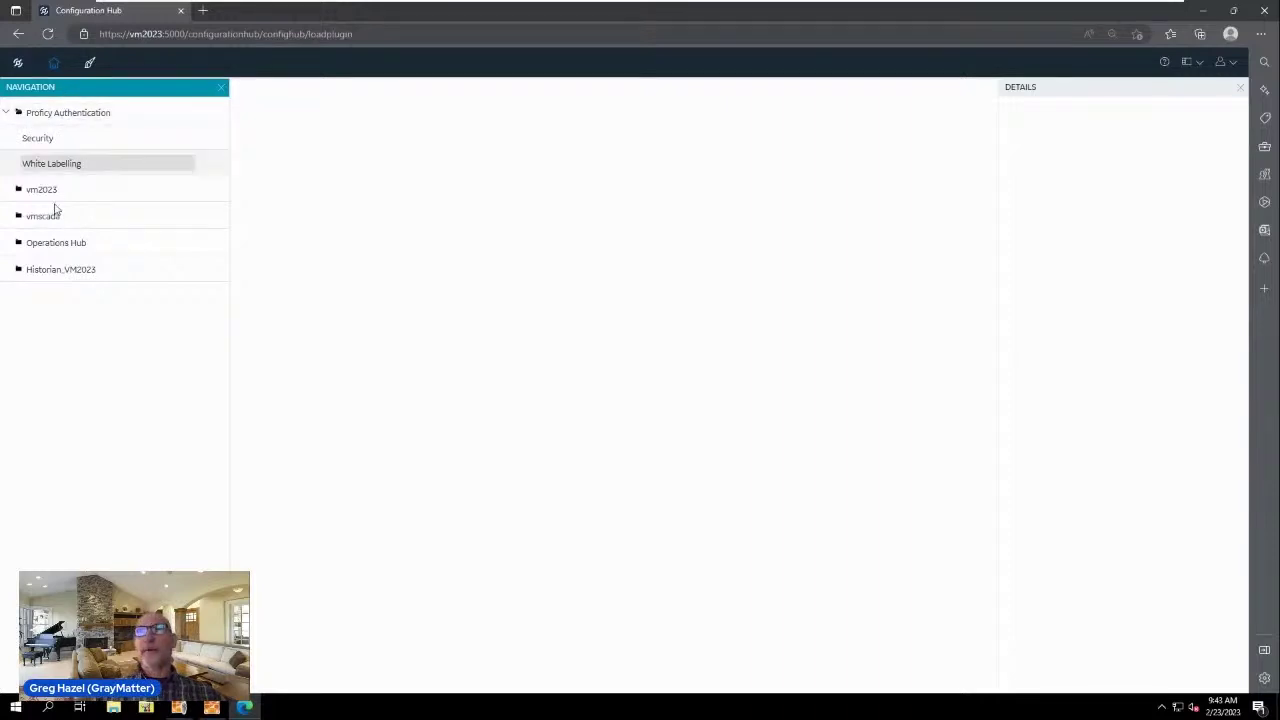
{"action": "left_click", "coordinate": [50, 272]}
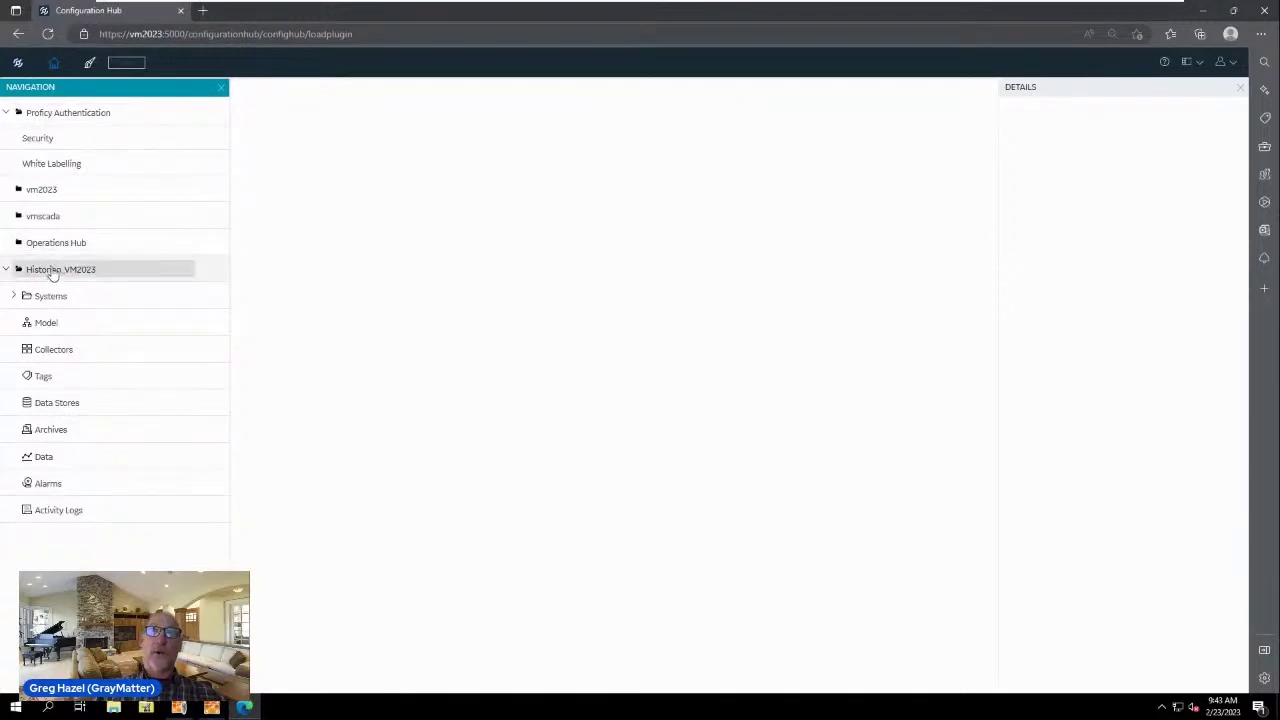
Step: Examine FIXA's tag database and asset model under vm2023, including the components of the South_Distribution instance
{"action": "left_click", "coordinate": [96, 197]}
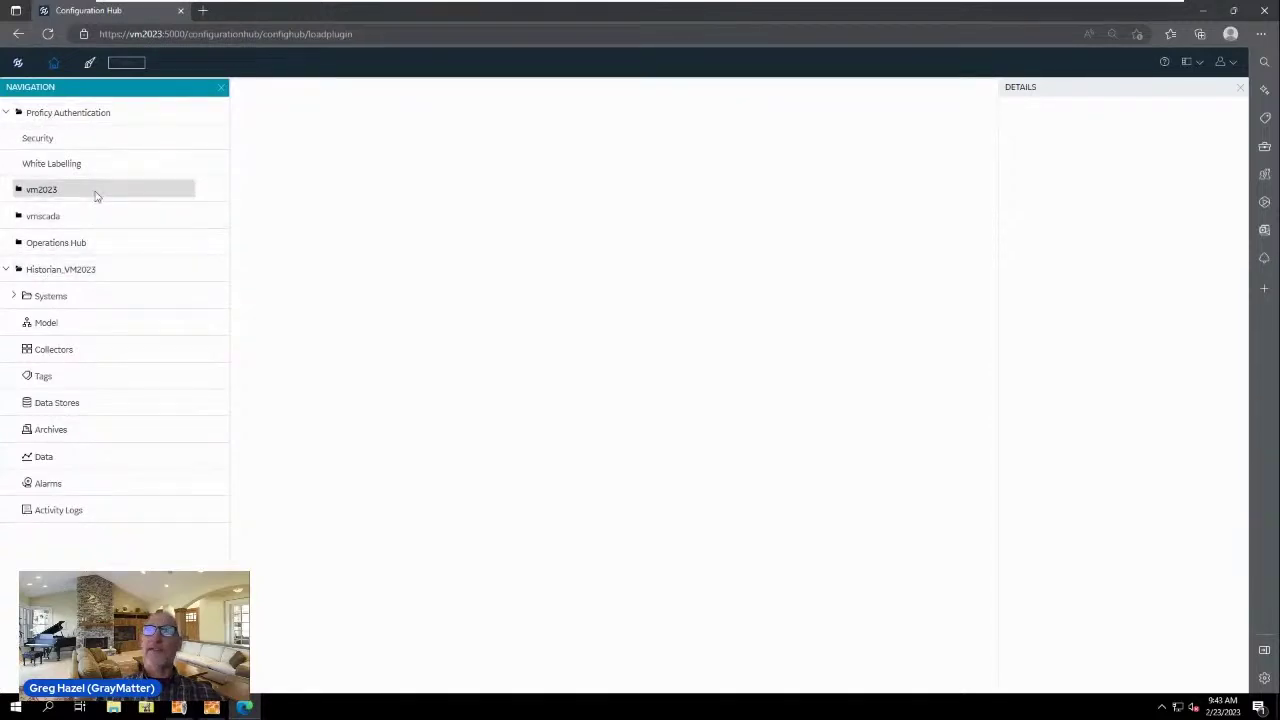
{"action": "left_click", "coordinate": [13, 217]}
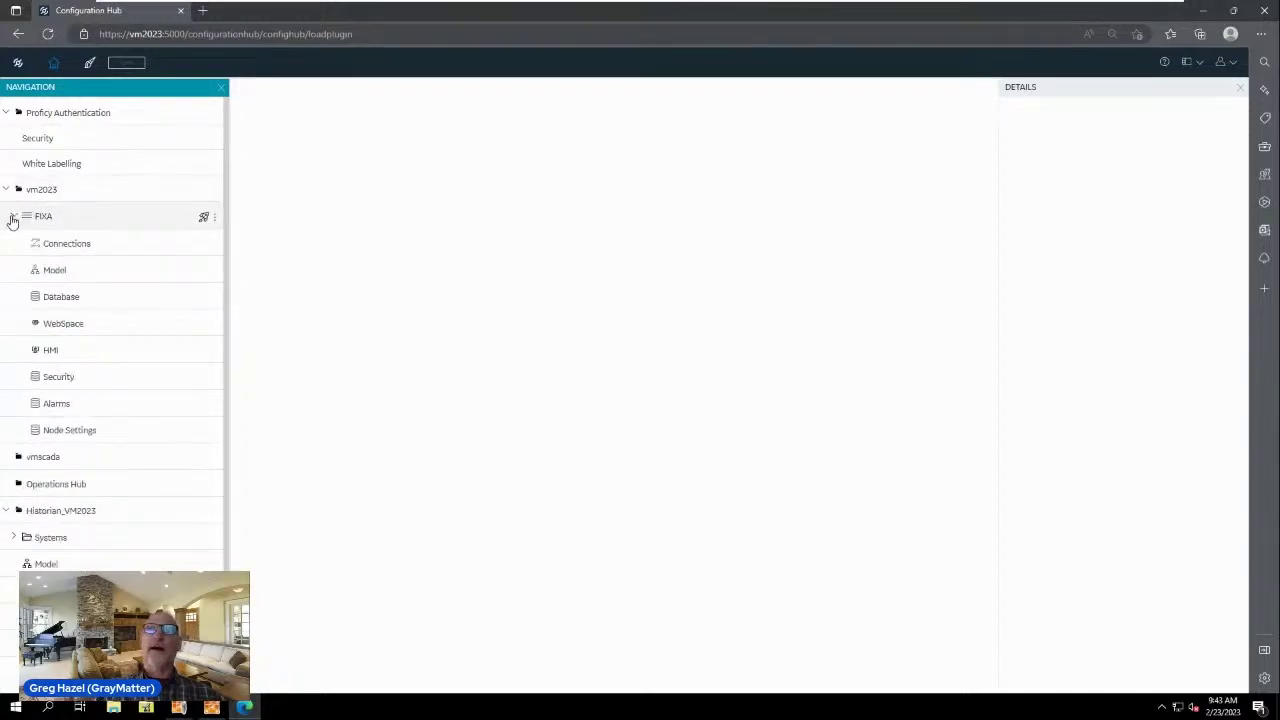
{"action": "left_click", "coordinate": [84, 302]}
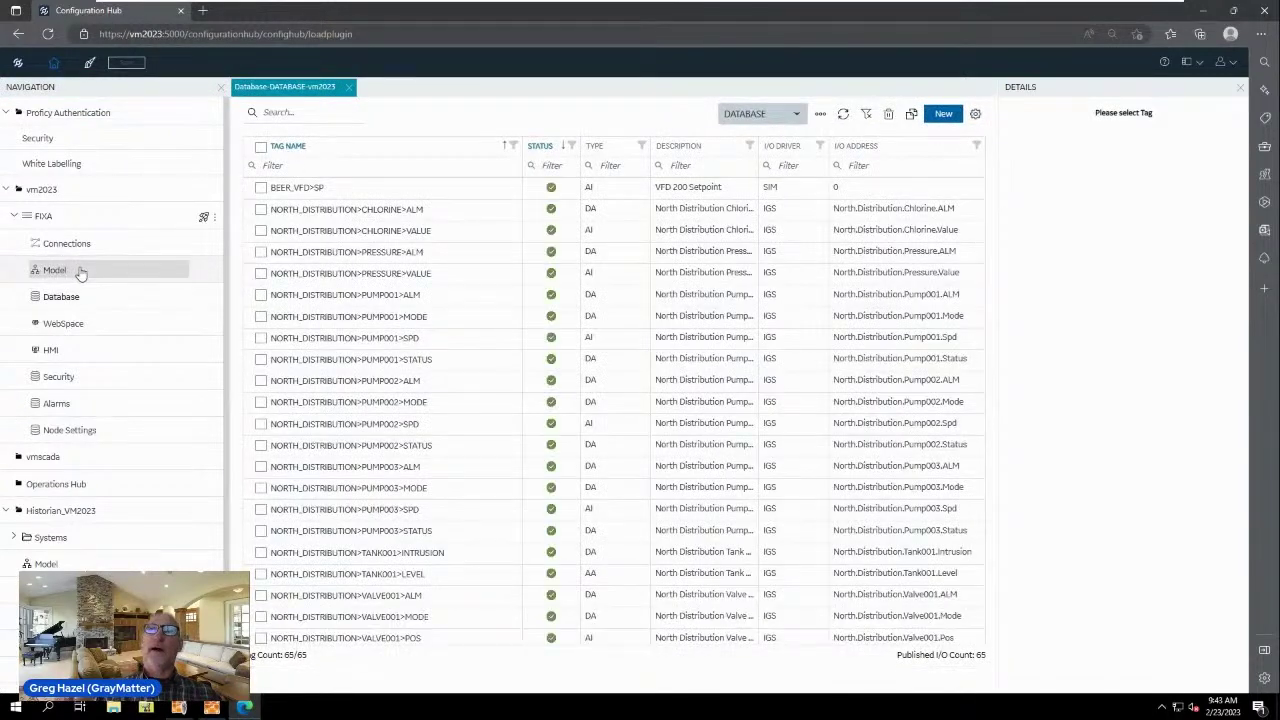
{"action": "left_click", "coordinate": [81, 272]}
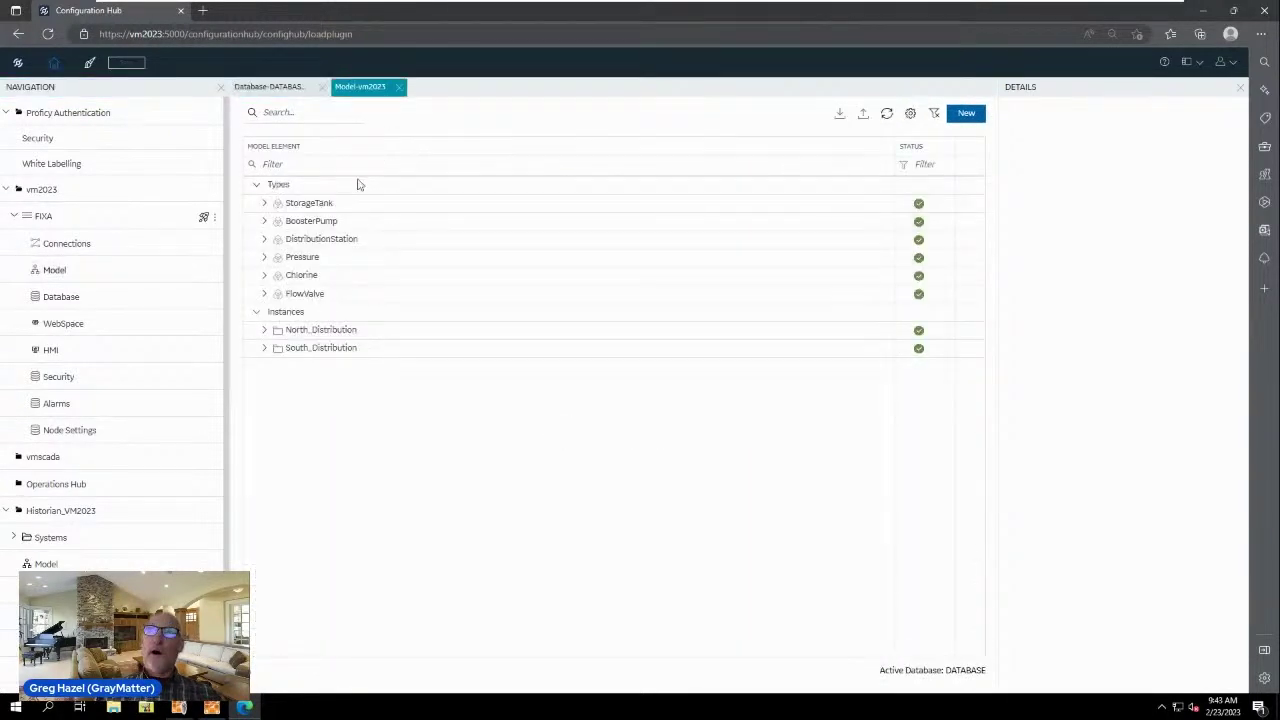
{"action": "left_click", "coordinate": [264, 349]}
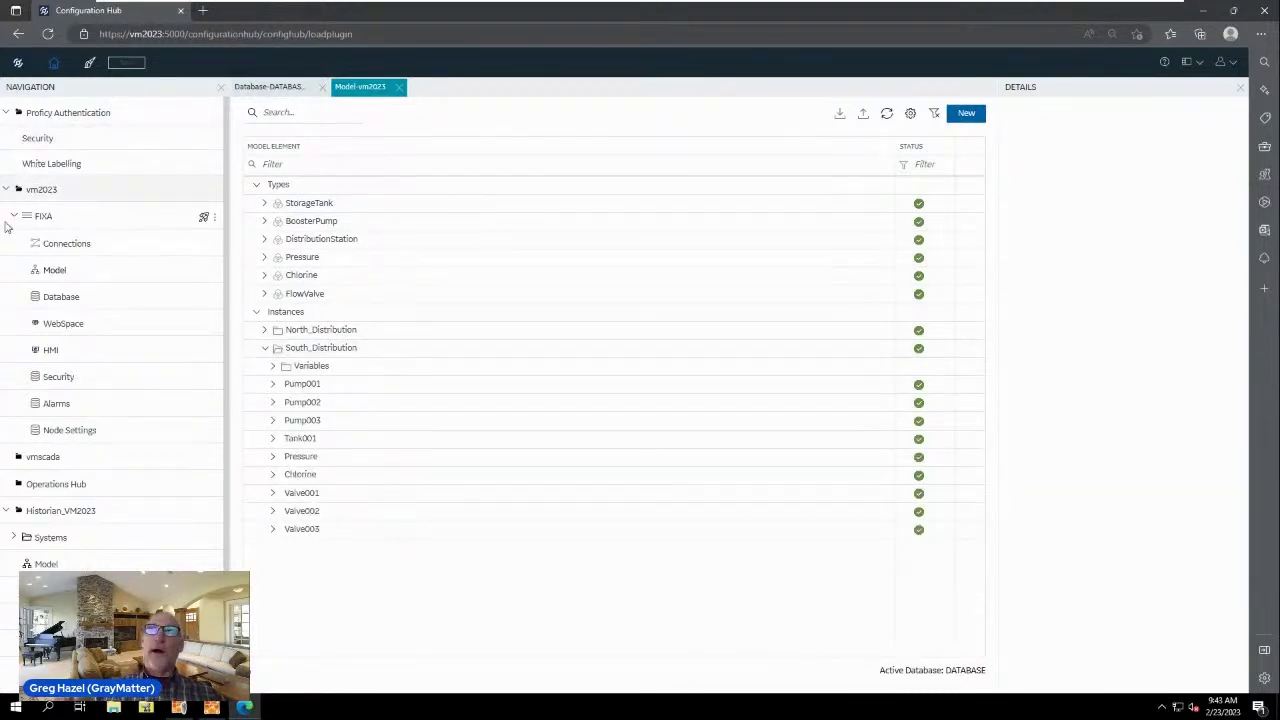
{"action": "left_click", "coordinate": [7, 190]}
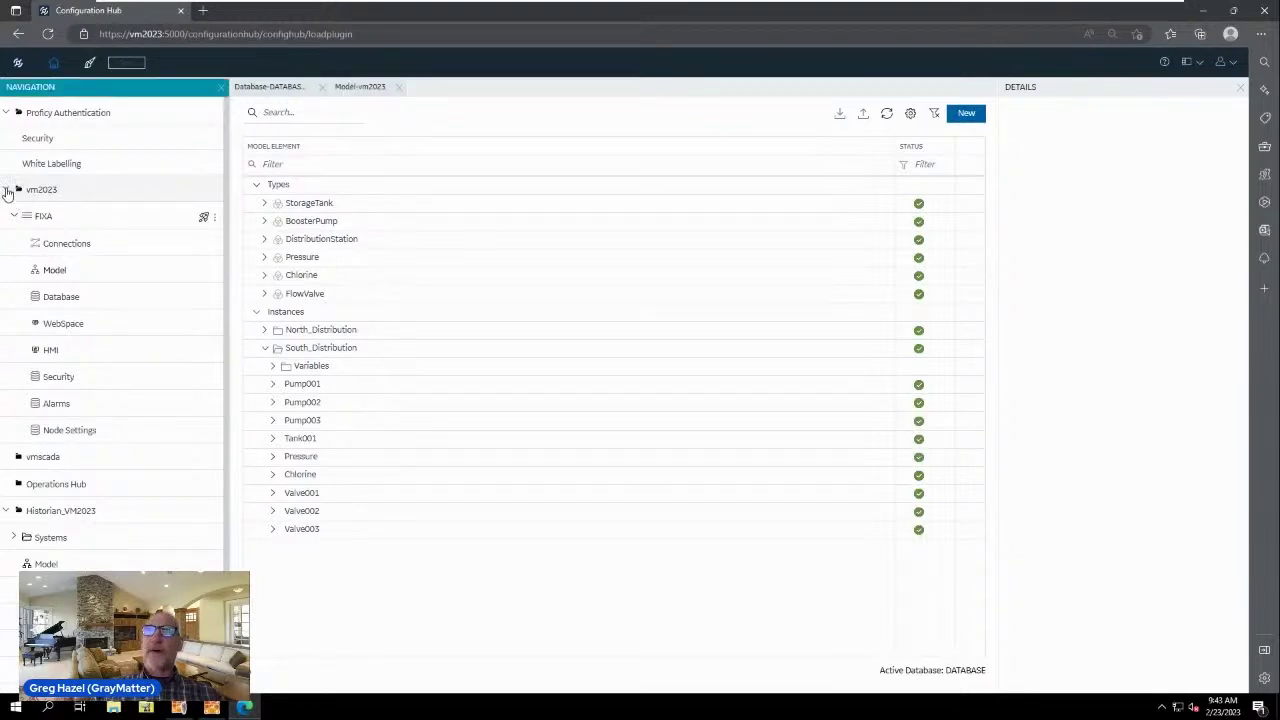
{"action": "left_click", "coordinate": [6, 270]}
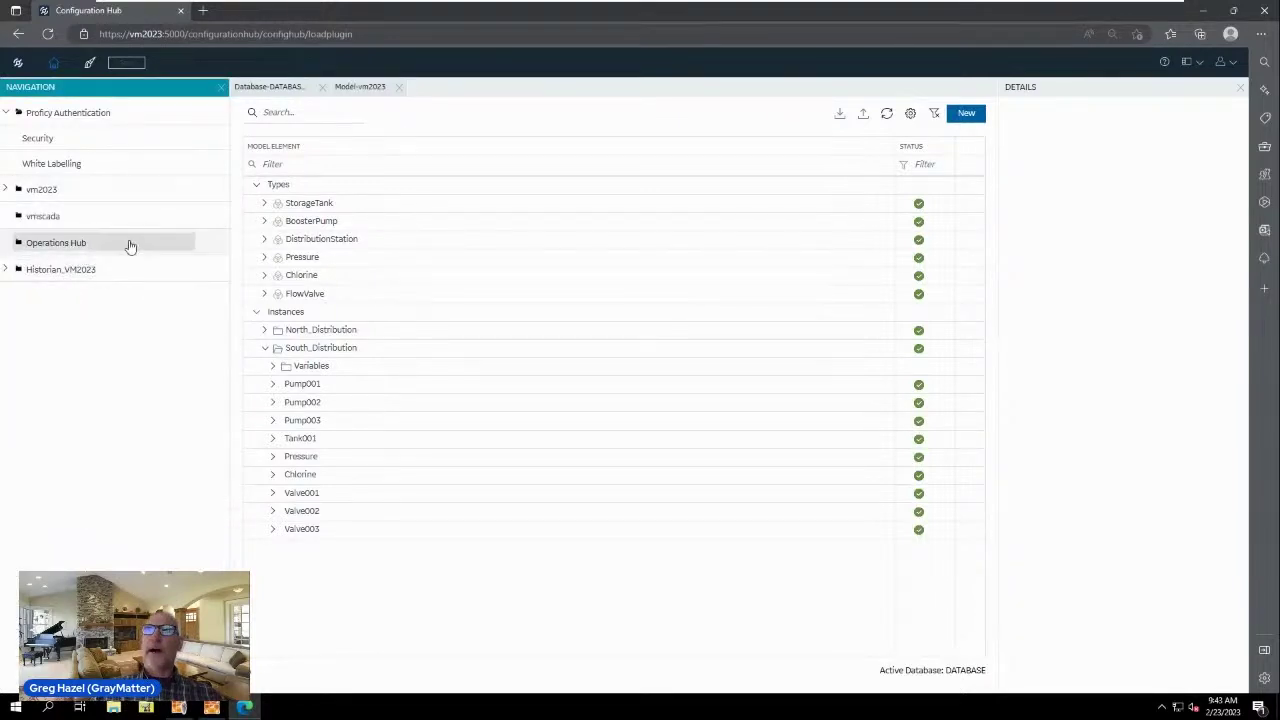
Step: Examine the pages of the Opshub23 application under Operations Hub and compare them with the vm2023 asset model
{"action": "left_click", "coordinate": [130, 245]}
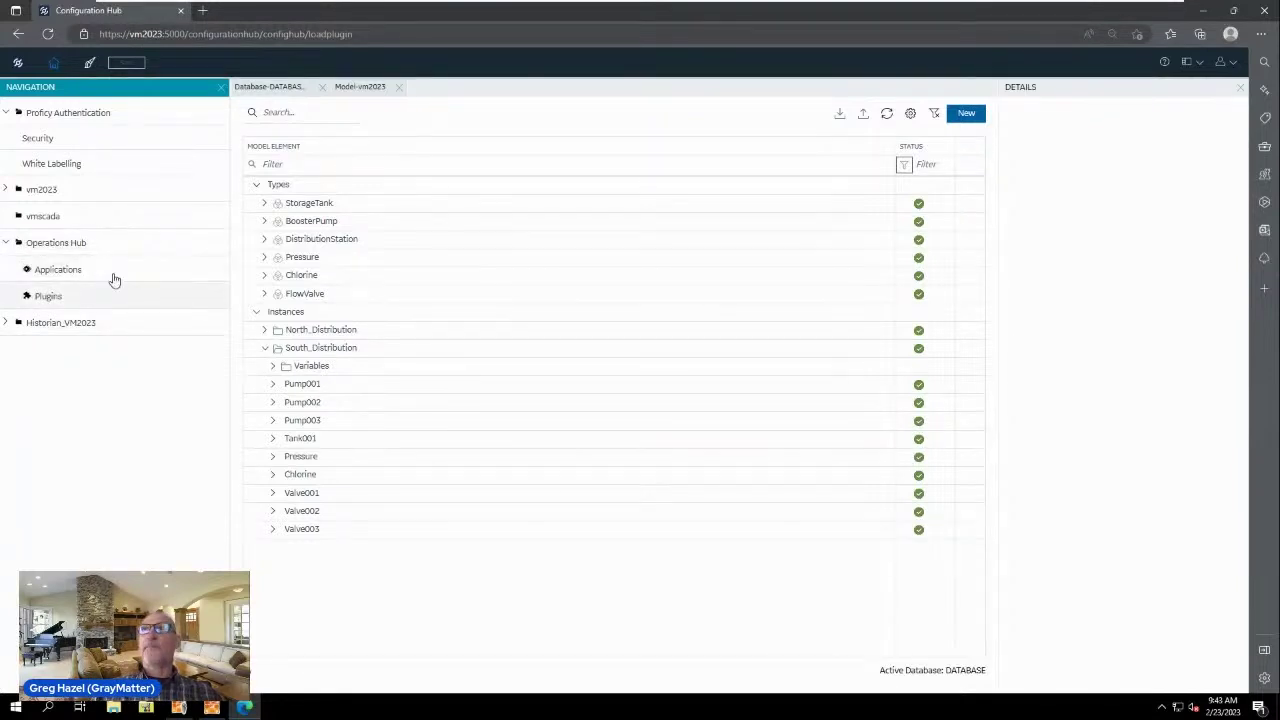
{"action": "left_click", "coordinate": [114, 276]}
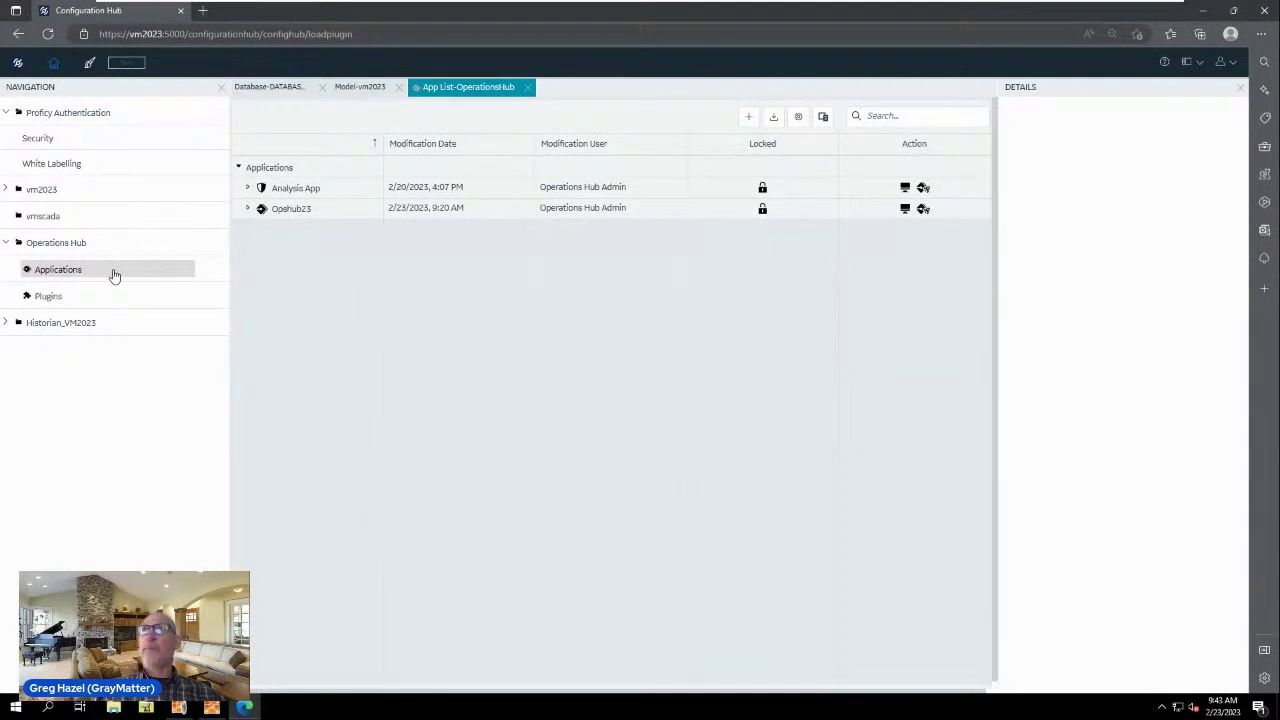
{"action": "left_click", "coordinate": [246, 210]}
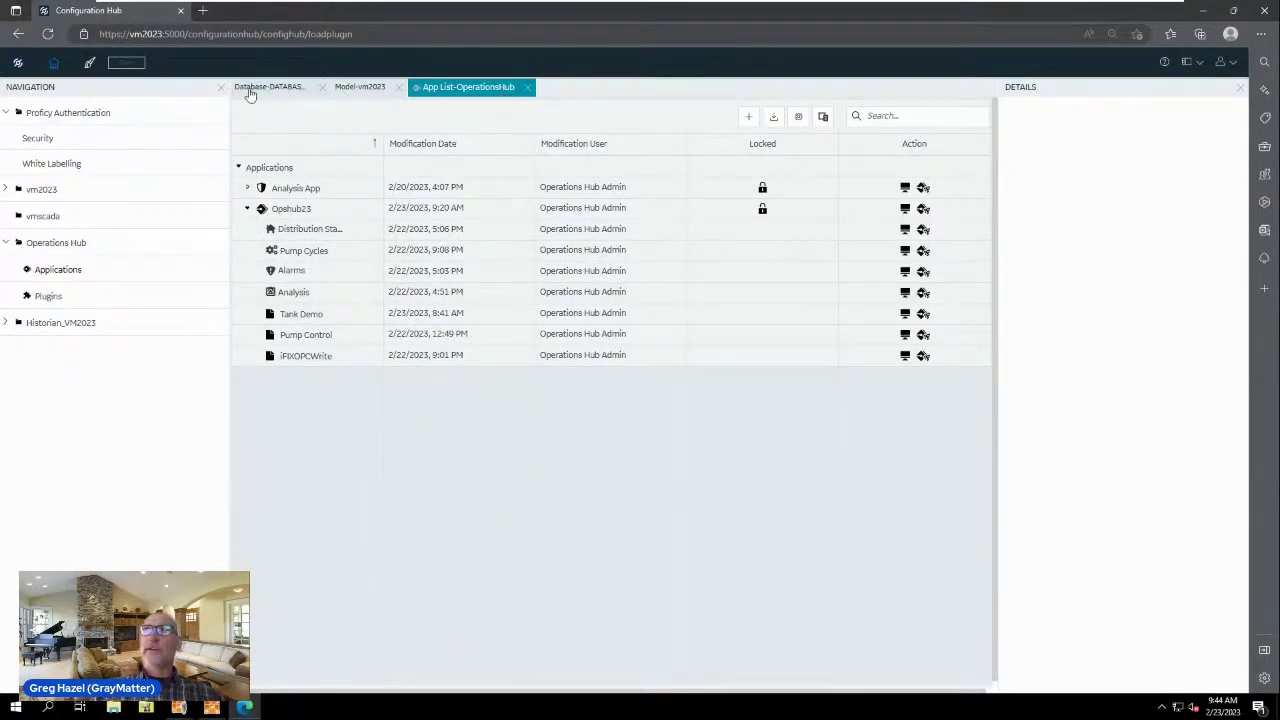
{"action": "left_click", "coordinate": [365, 87]}
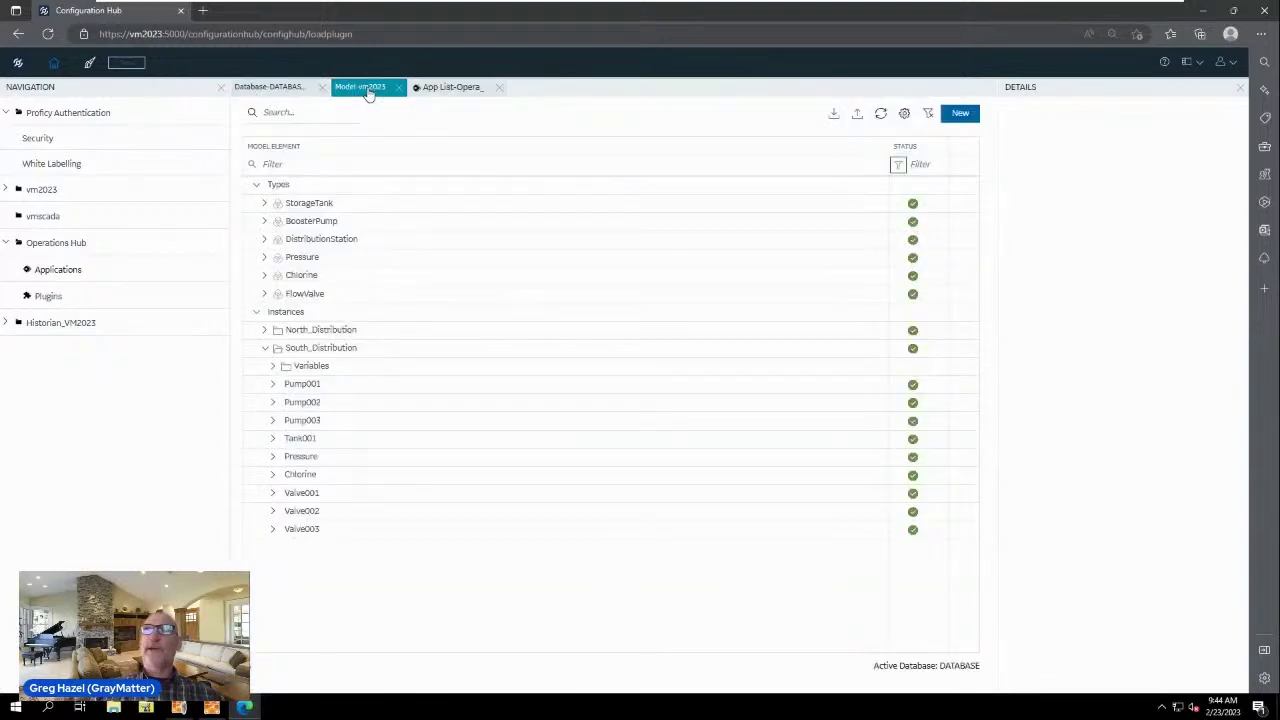
{"action": "left_click", "coordinate": [450, 91]}
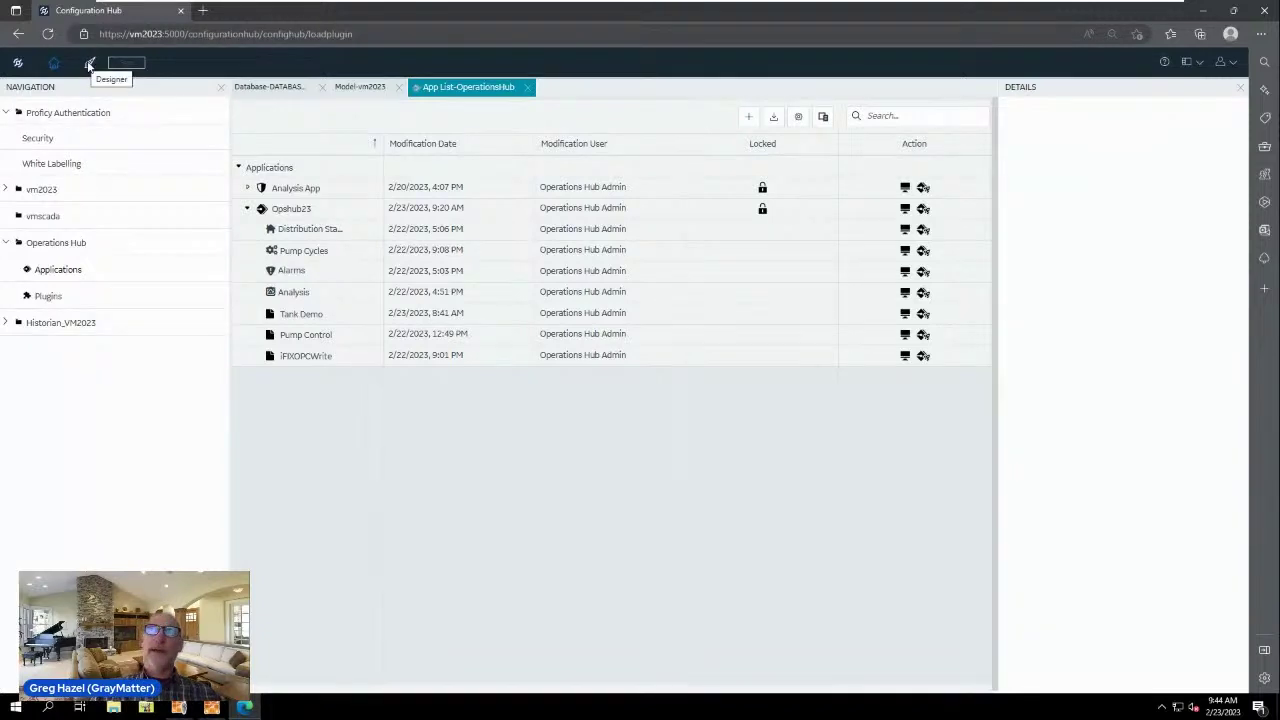
Step: Enter Designer mode and add a page named StorageTank to the Opshub23 application
{"action": "left_click", "coordinate": [88, 64]}
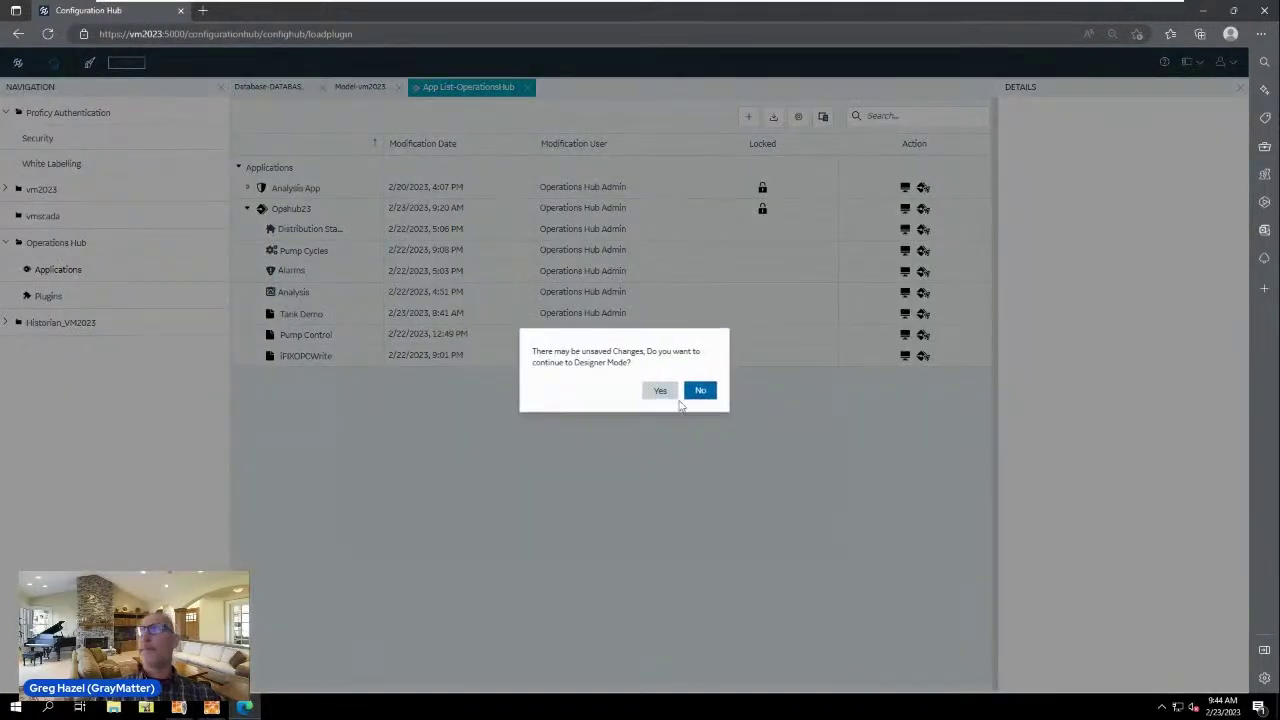
{"action": "left_click", "coordinate": [661, 391]}
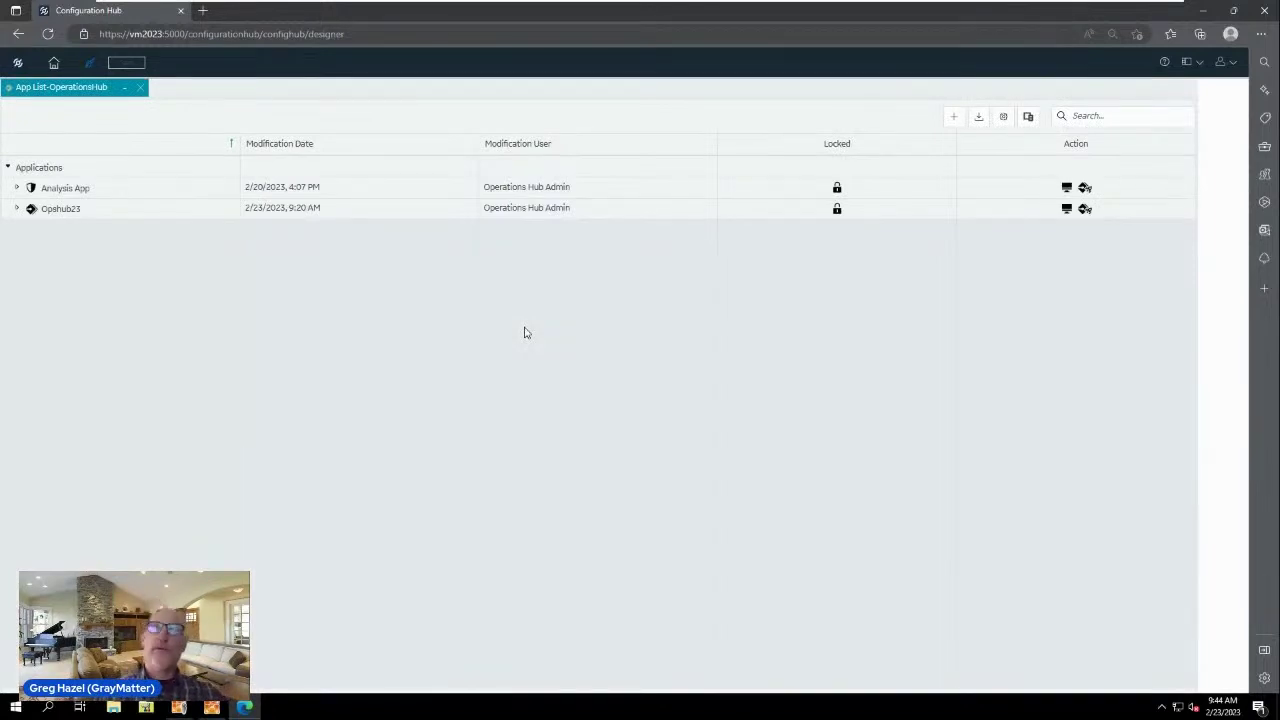
{"action": "left_click", "coordinate": [17, 211]}
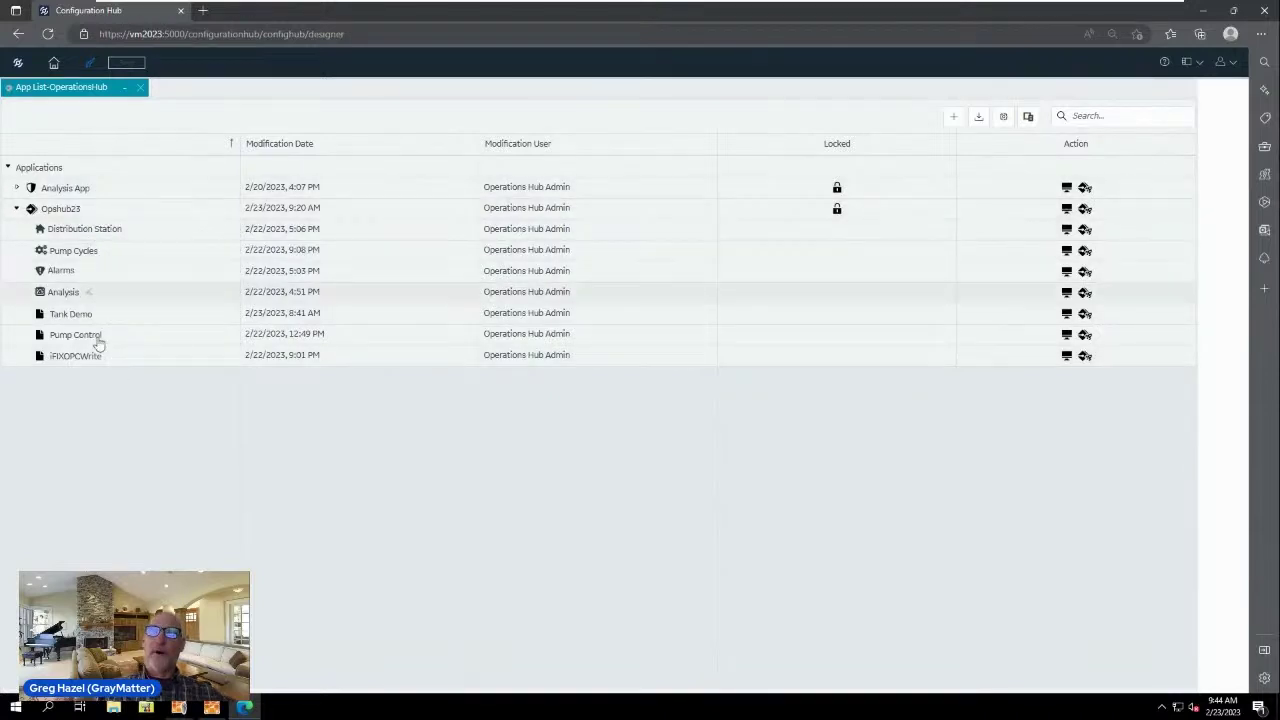
{"action": "left_click", "coordinate": [139, 210]}
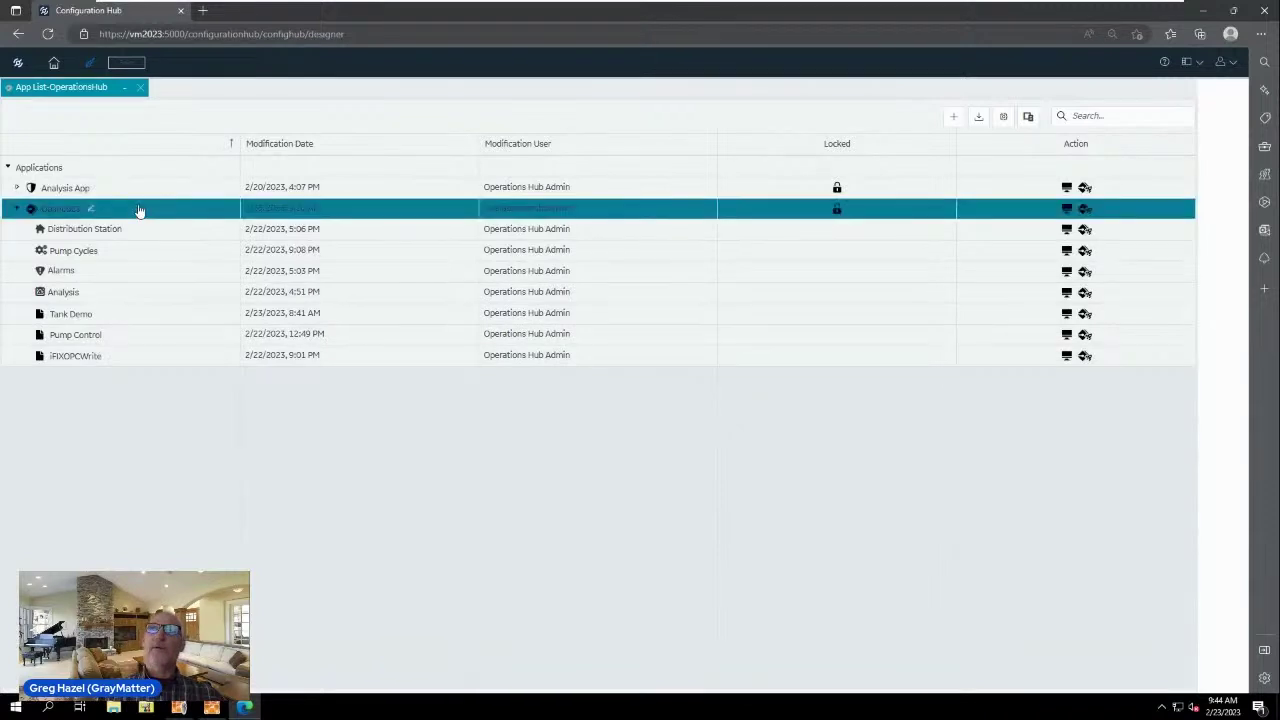
{"action": "right_click", "coordinate": [139, 209]}
{"action": "left_click", "coordinate": [173, 221]}
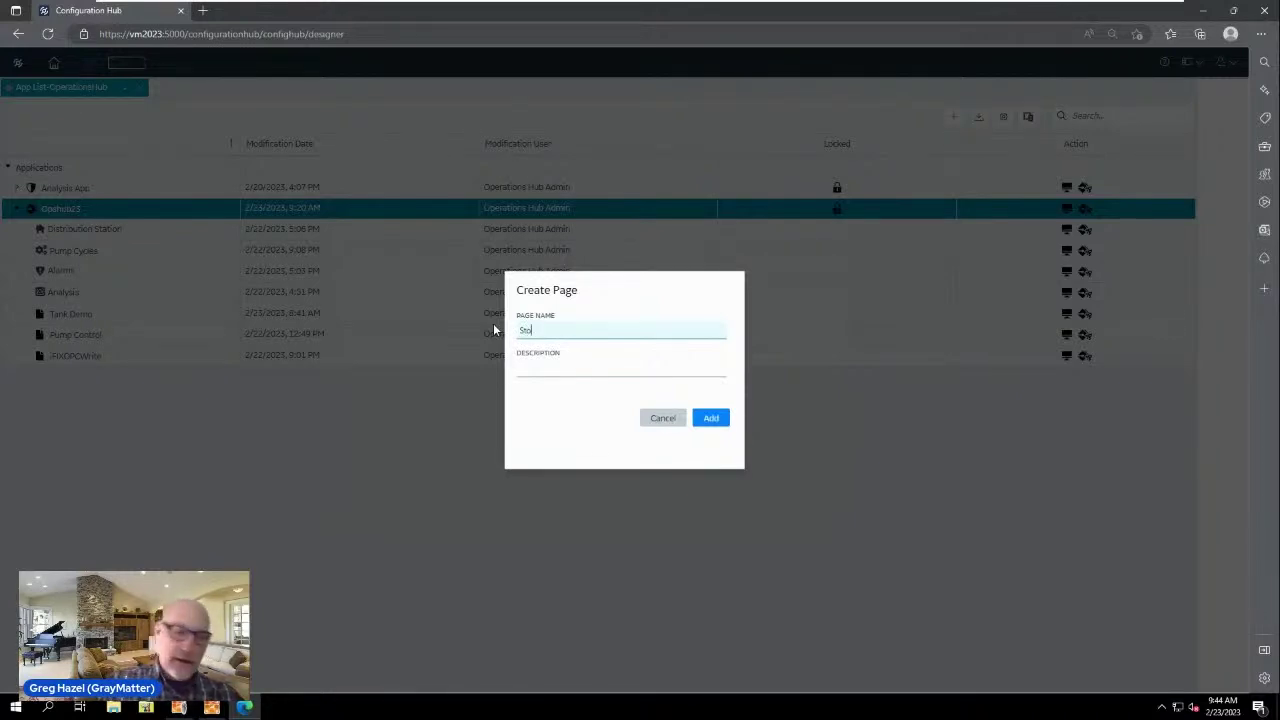
{"action": "type", "text": "StorageTank"}
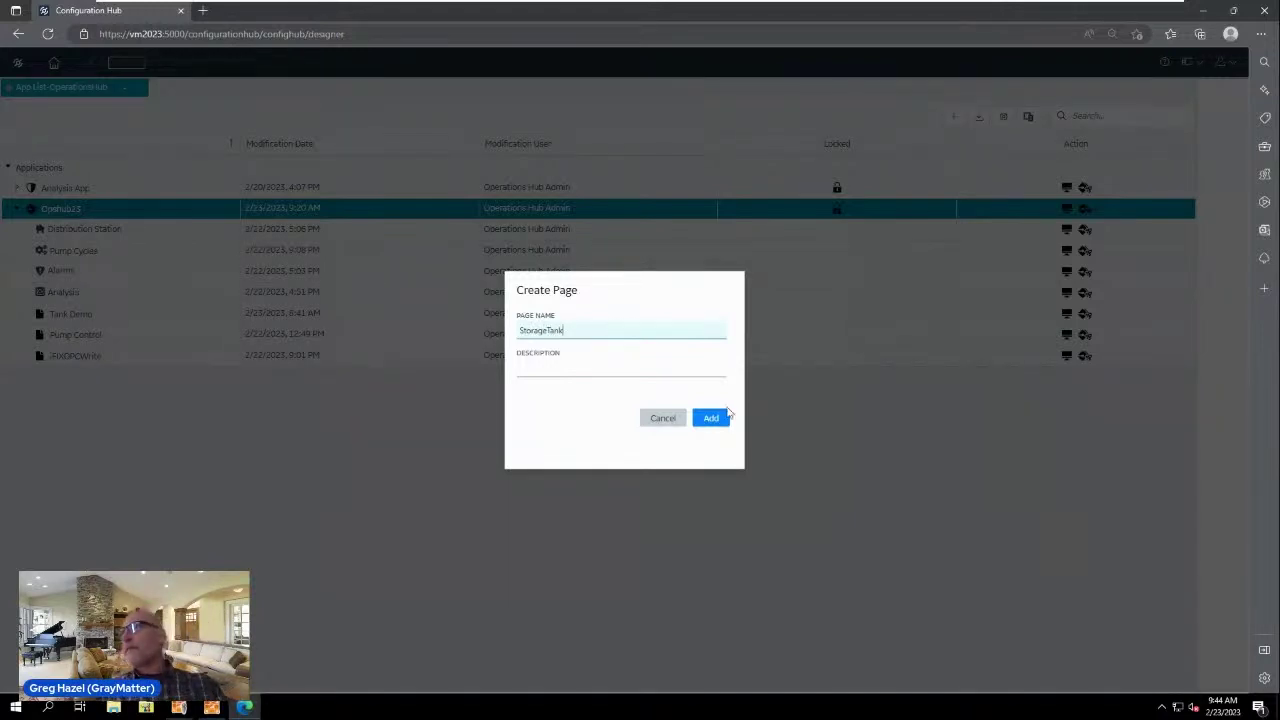
{"action": "left_click", "coordinate": [710, 419]}
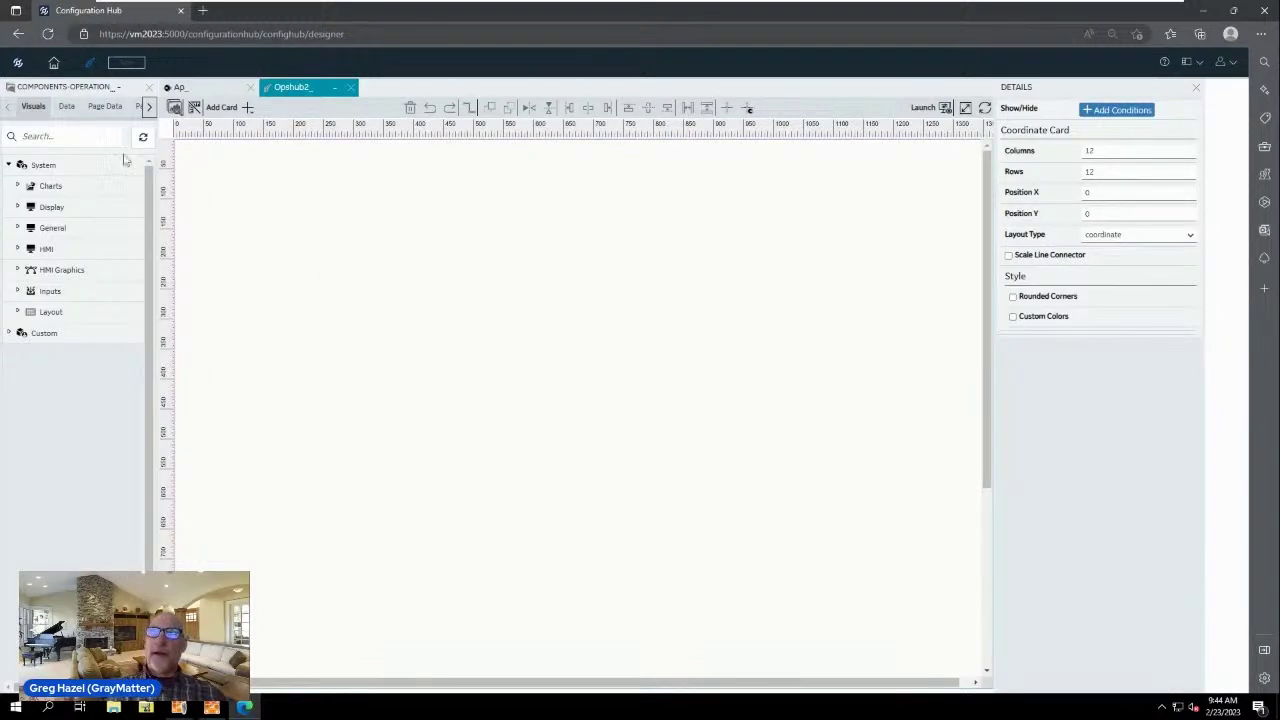
Step: Place a Gauge - Solid display component near the upper-left corner of the StorageTank page and save the page
{"action": "left_click", "coordinate": [9, 333]}
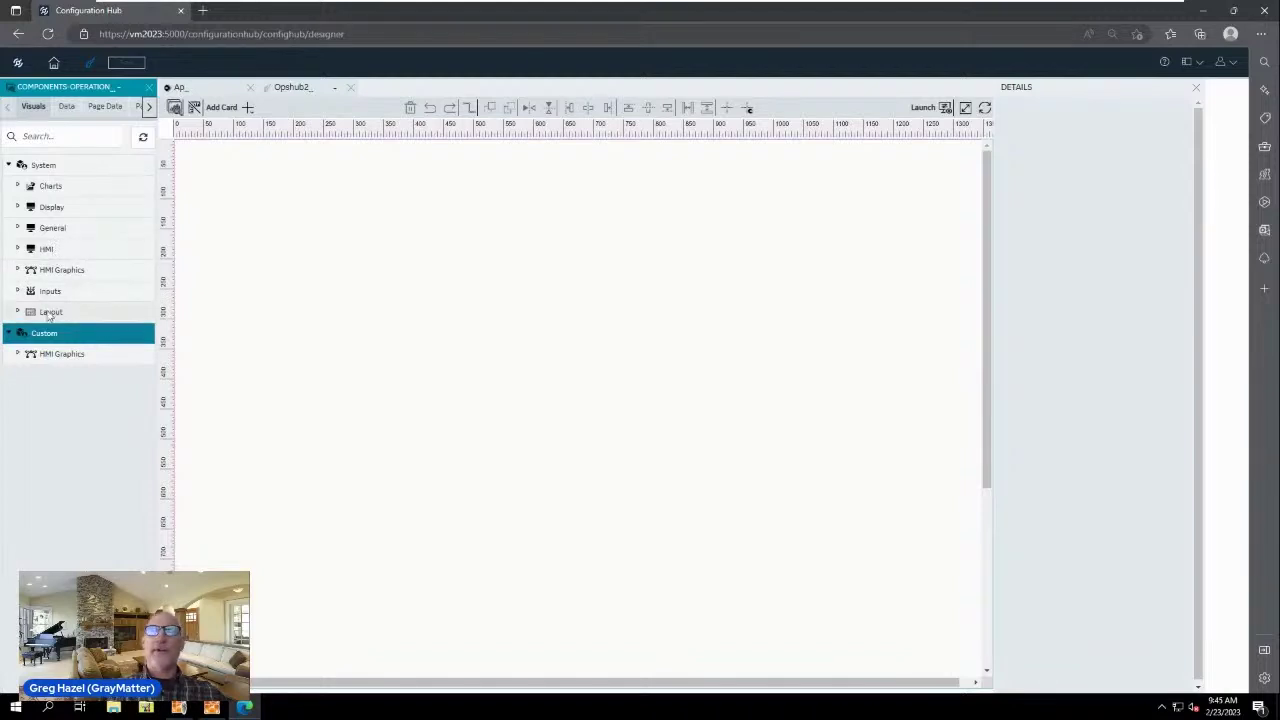
{"action": "left_click", "coordinate": [17, 187]}
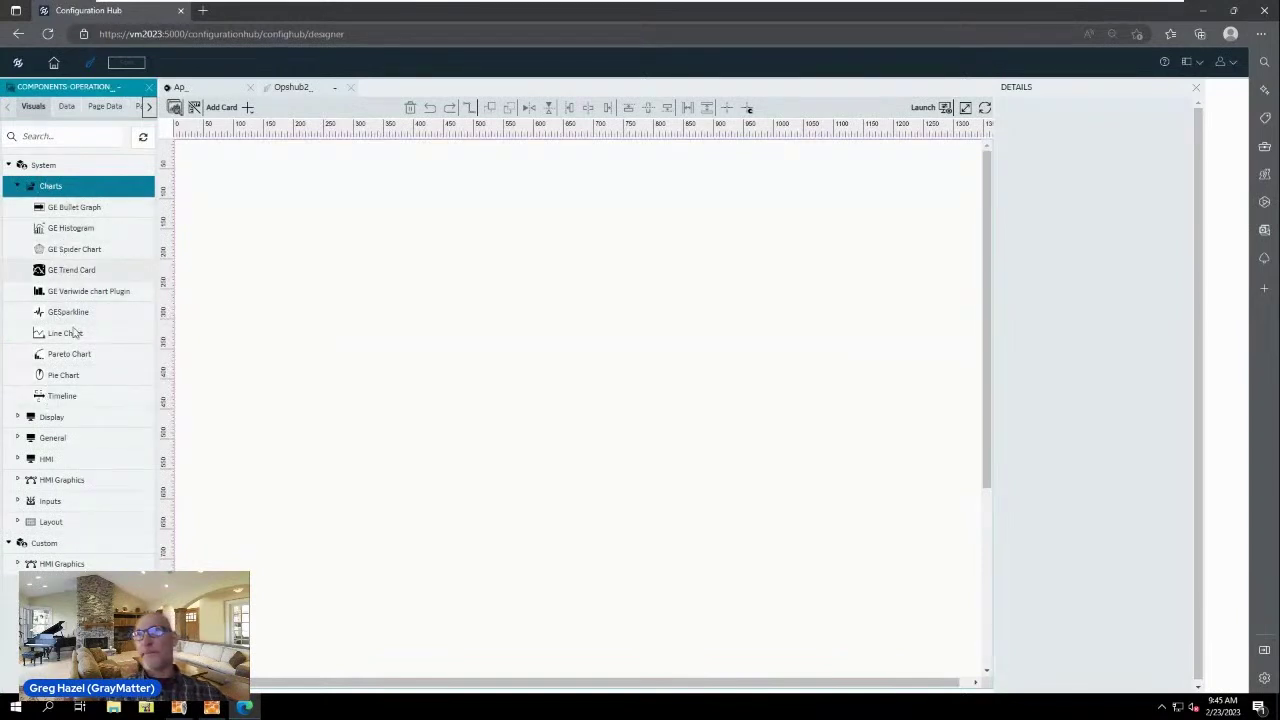
{"action": "left_click", "coordinate": [19, 420]}
{"action": "left_click", "coordinate": [19, 420]}
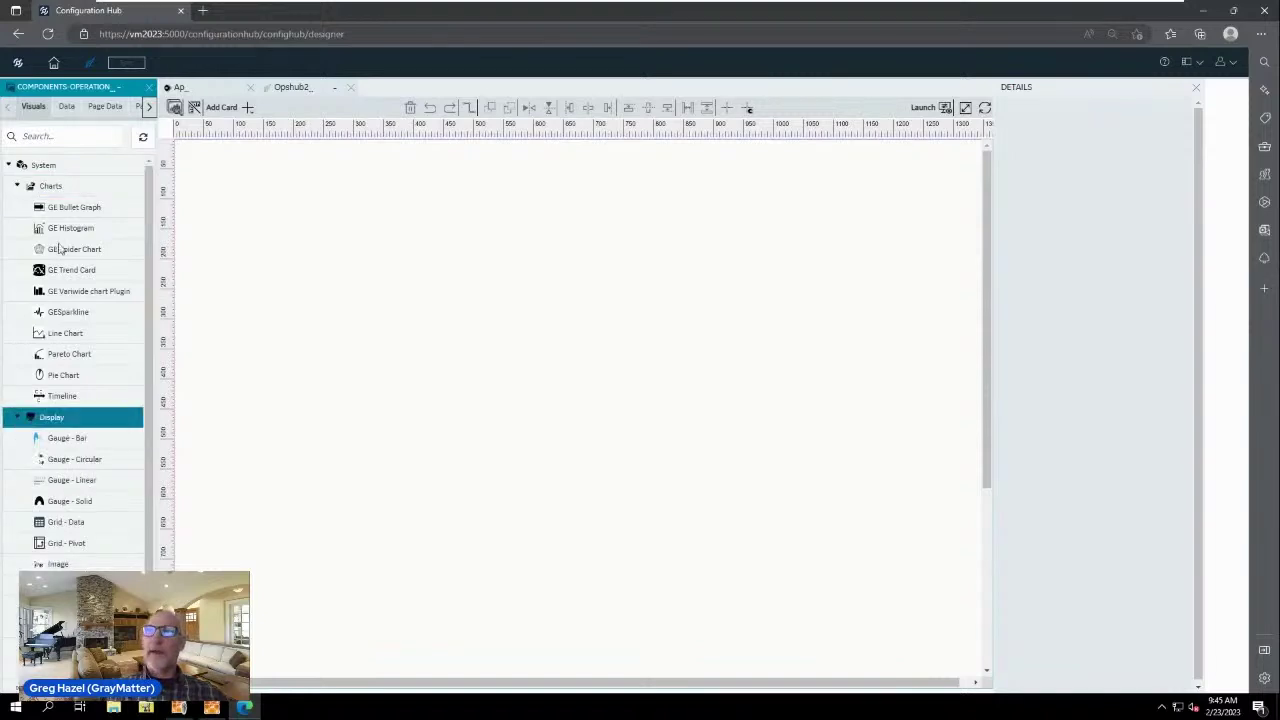
{"action": "left_click", "coordinate": [103, 505]}
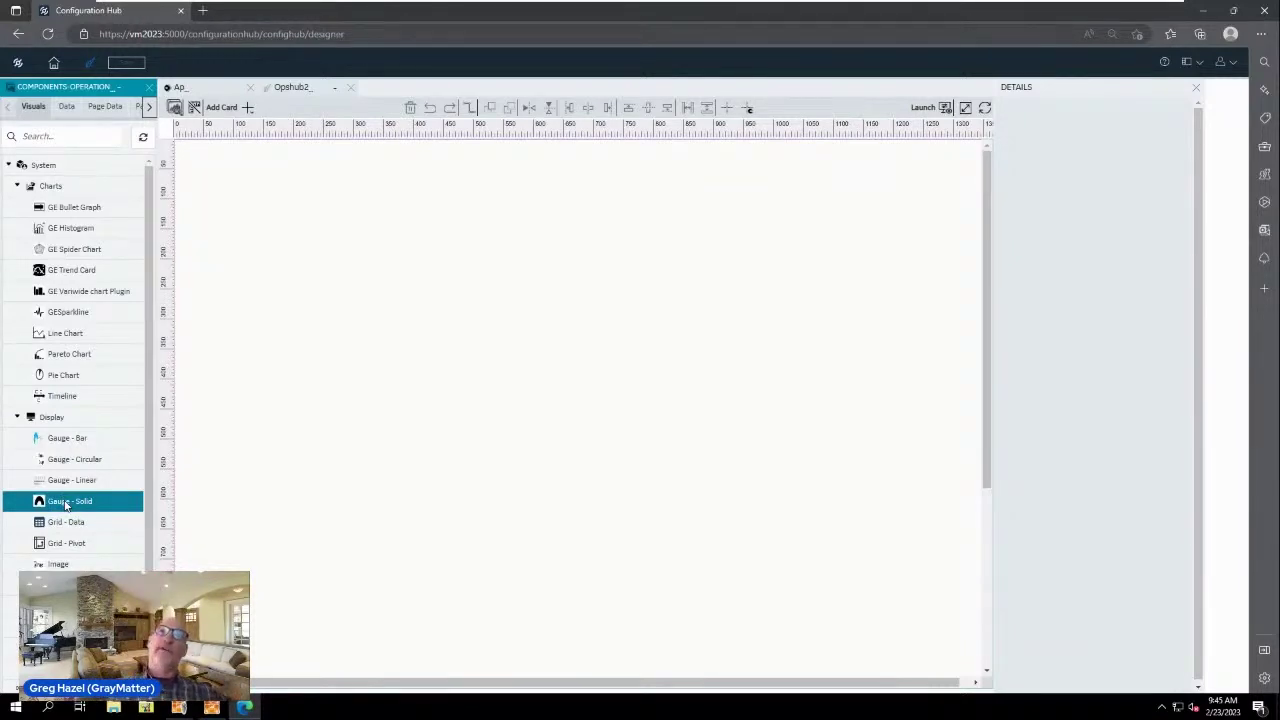
{"action": "left_click_drag", "start_coordinate": [55, 501], "coordinate": [240, 191]}
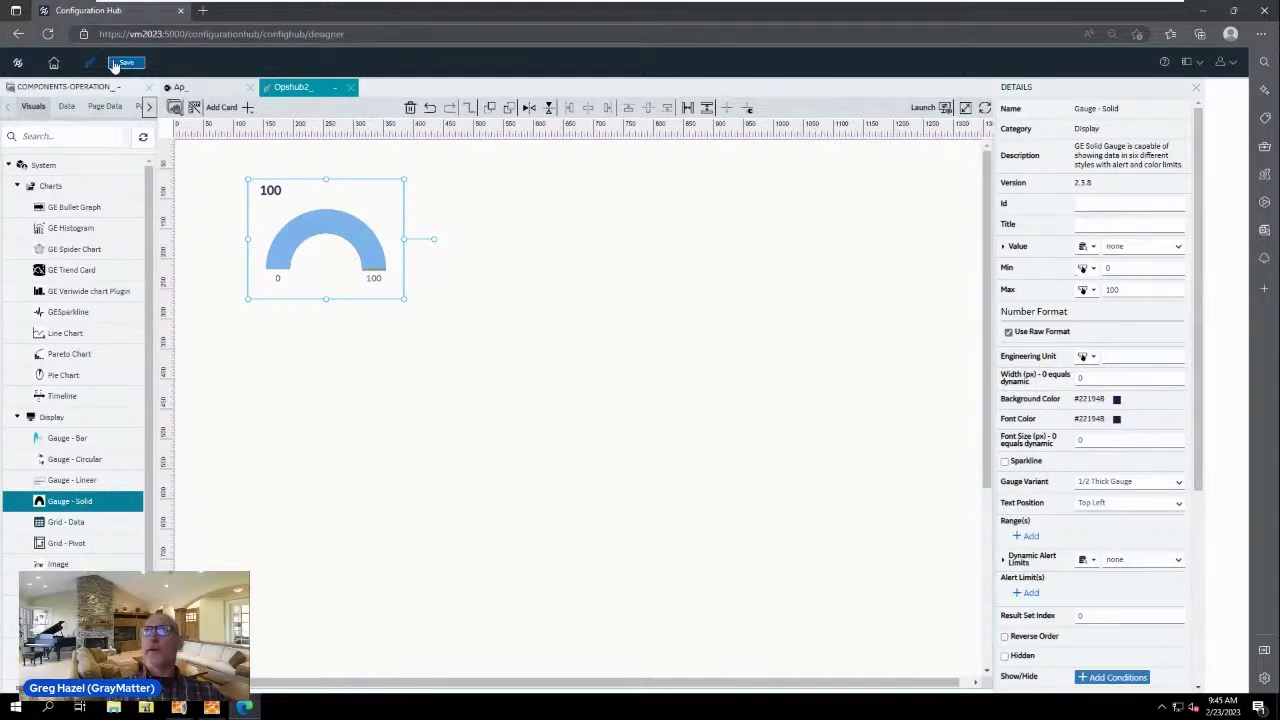
{"action": "left_click", "coordinate": [115, 63]}
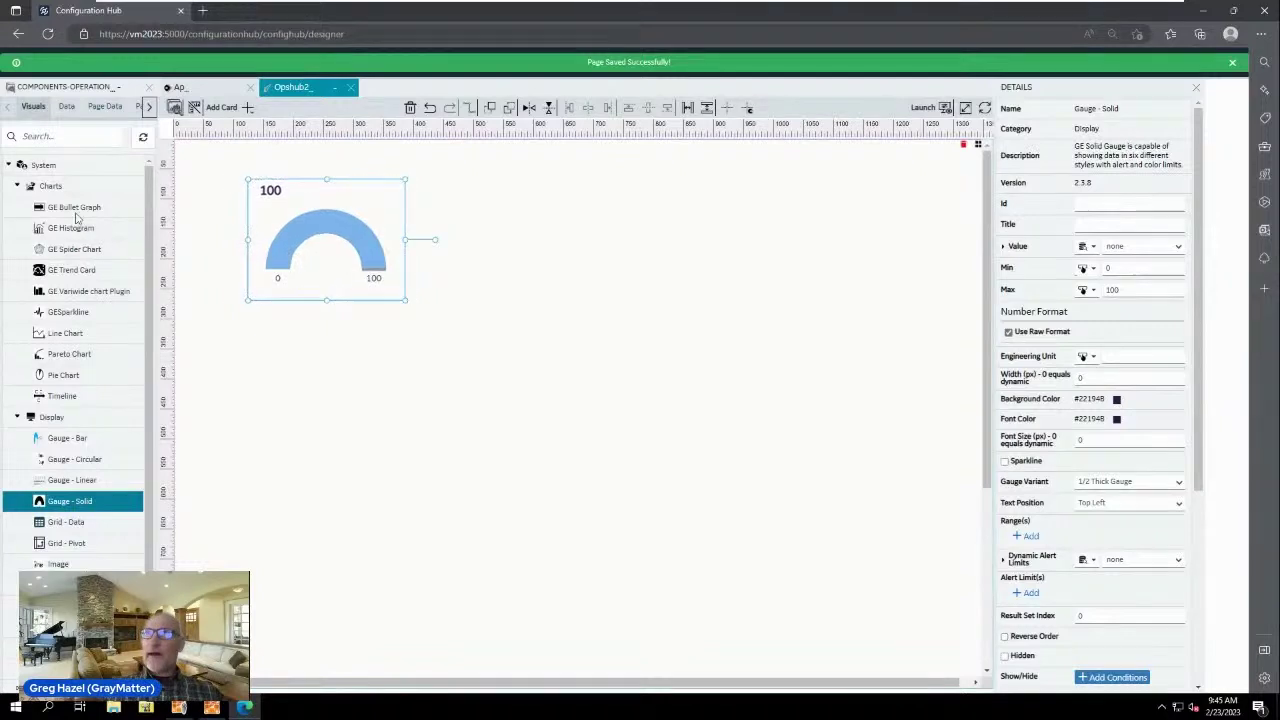
Step: Bind the current value of North_Distribution's TankLevel from the asset model to the solid gauge and save the page
{"action": "left_click", "coordinate": [68, 106]}
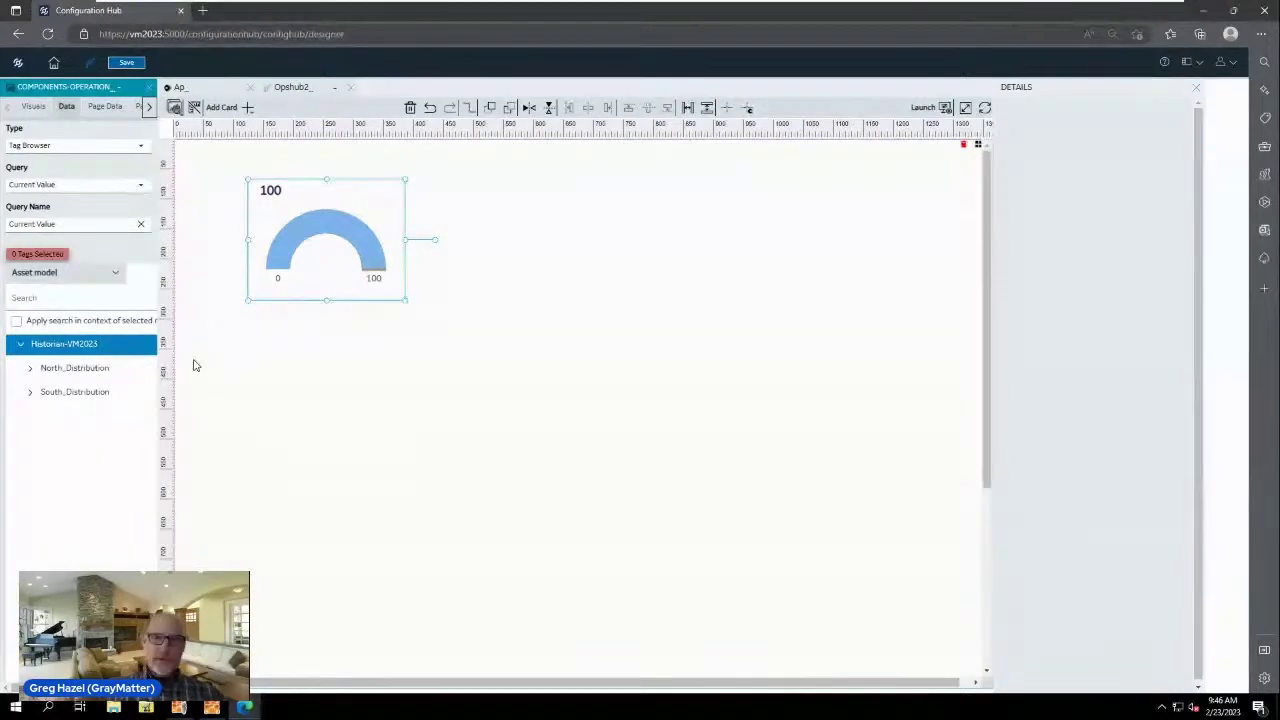
{"action": "left_click", "coordinate": [46, 369]}
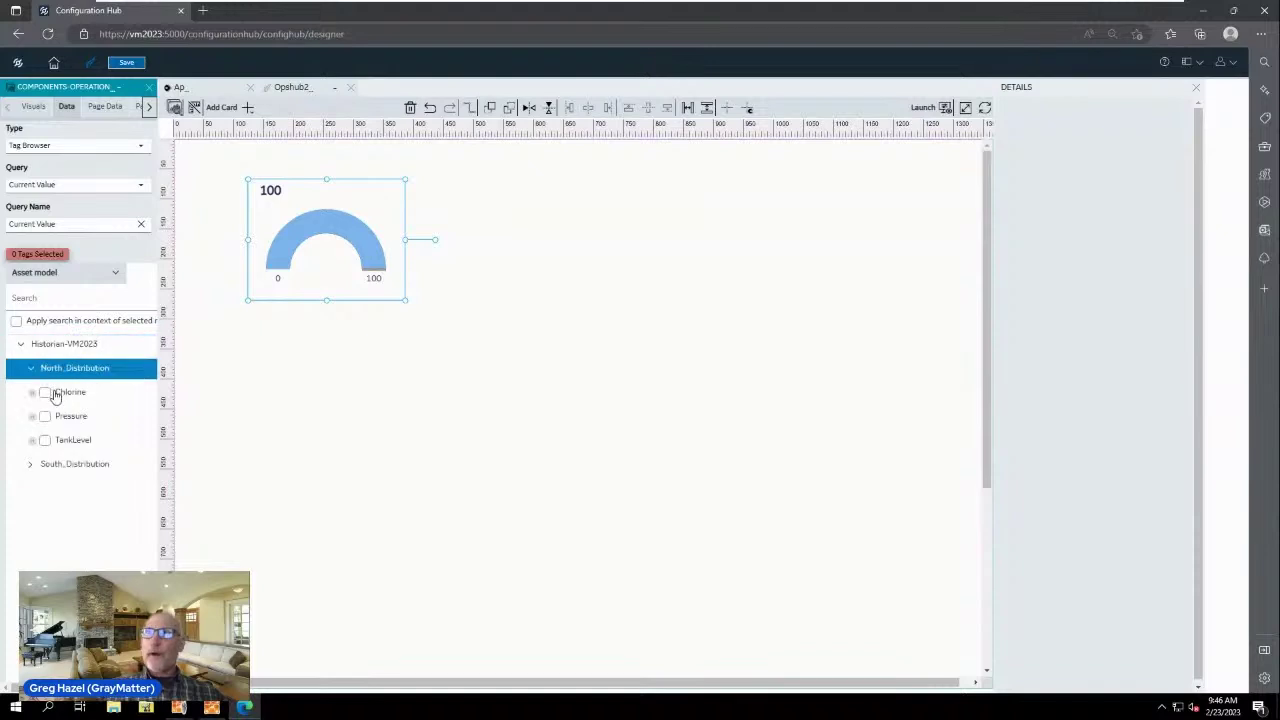
{"action": "left_click", "coordinate": [45, 441]}
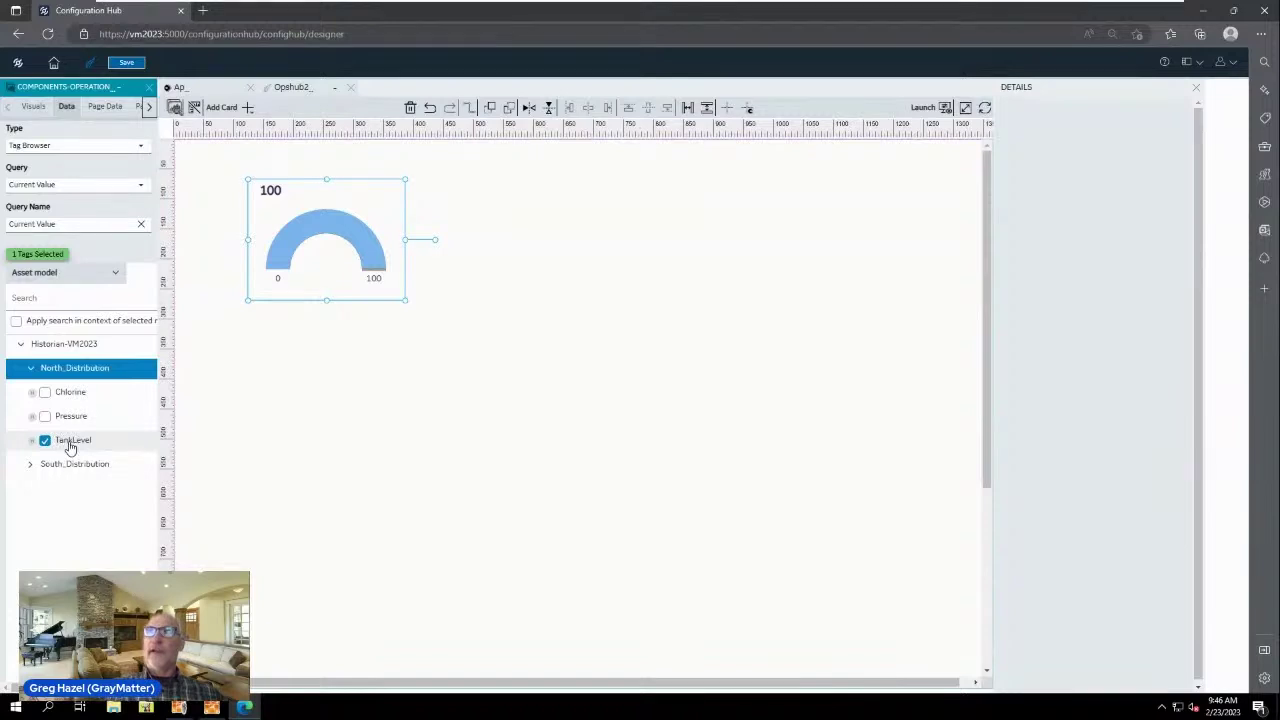
{"action": "left_click_drag", "start_coordinate": [70, 447], "coordinate": [299, 219]}
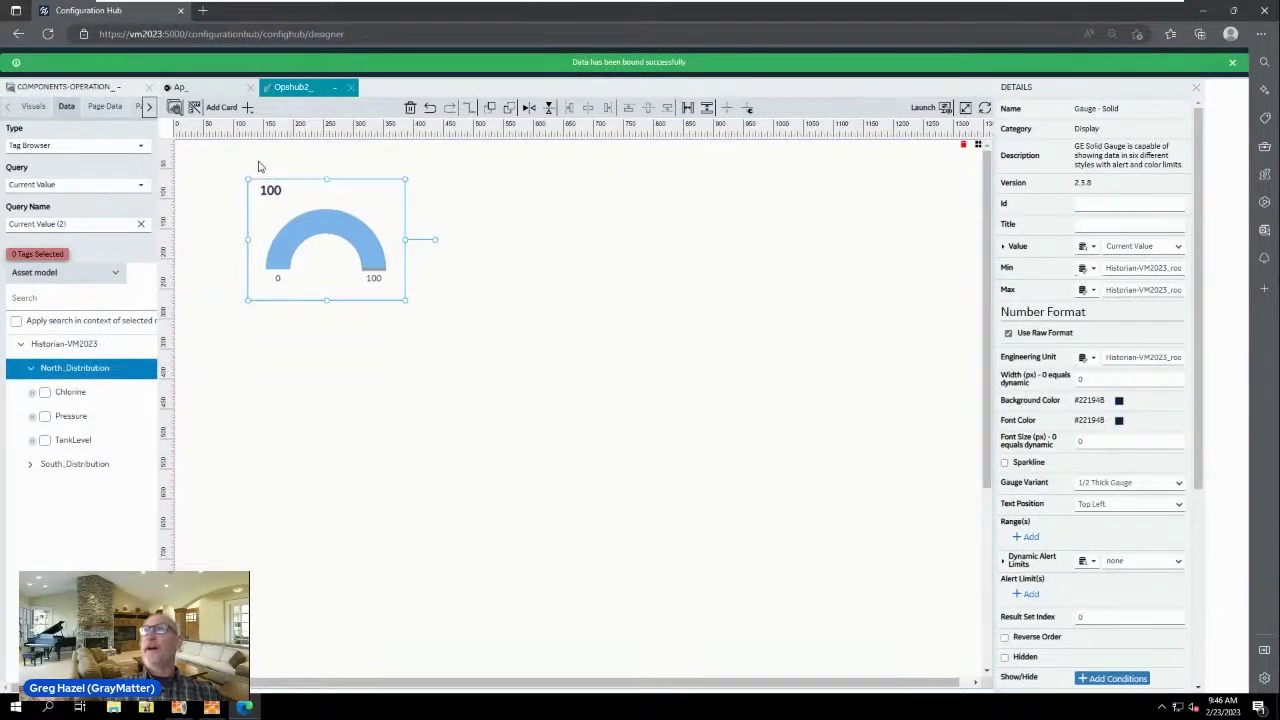
{"action": "left_click", "coordinate": [128, 63]}
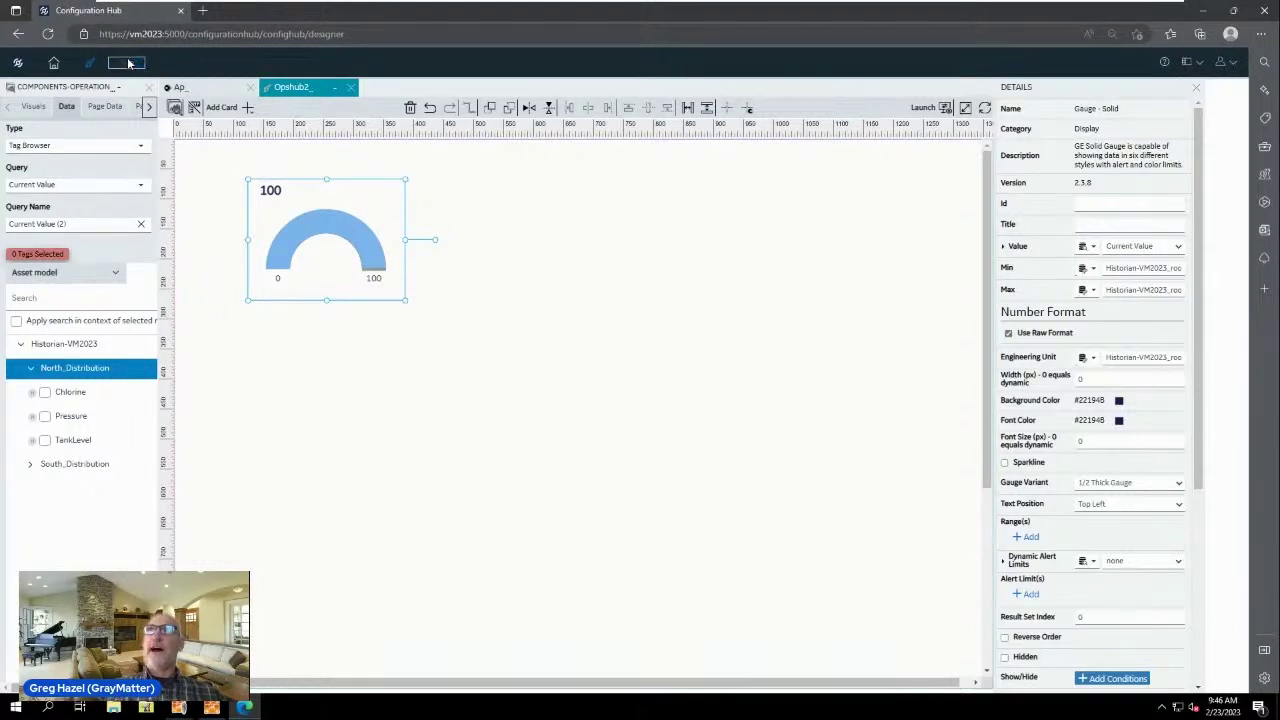
Step: Launch the StorageTank page to check the gauge at runtime, then return to the designer and deselect the gauge
{"action": "left_click", "coordinate": [945, 108]}
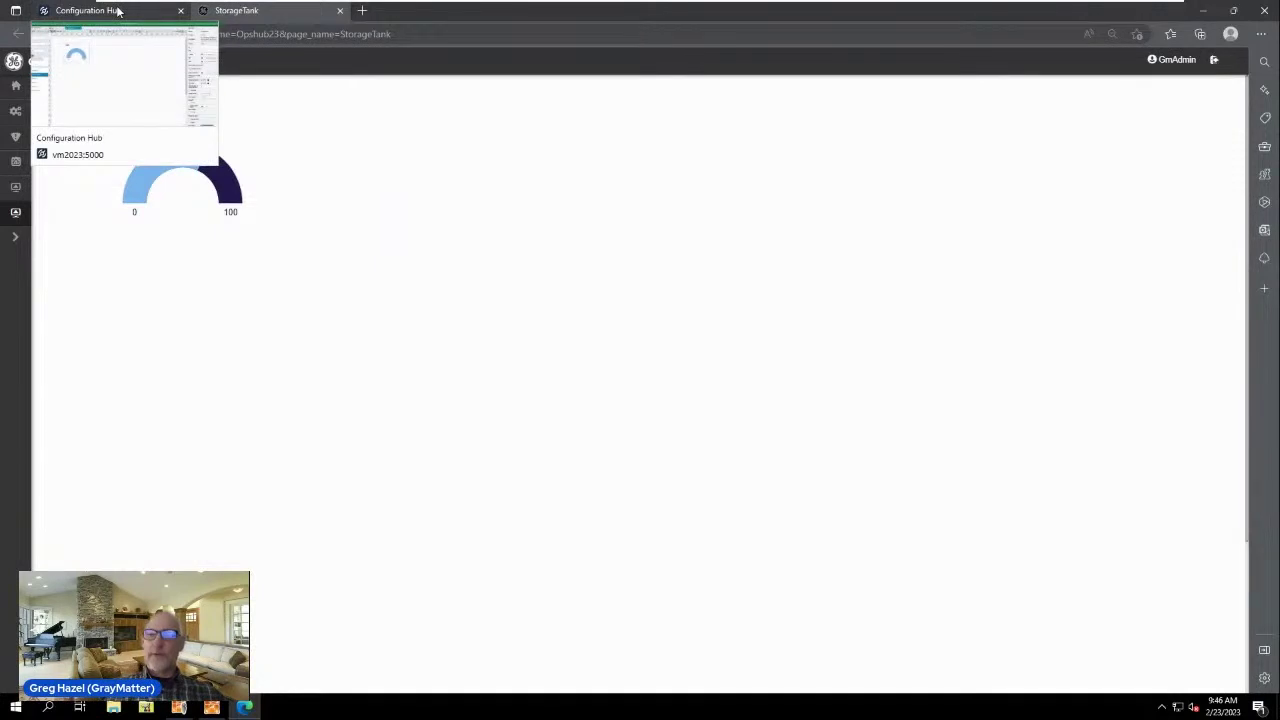
{"action": "left_click", "coordinate": [117, 10]}
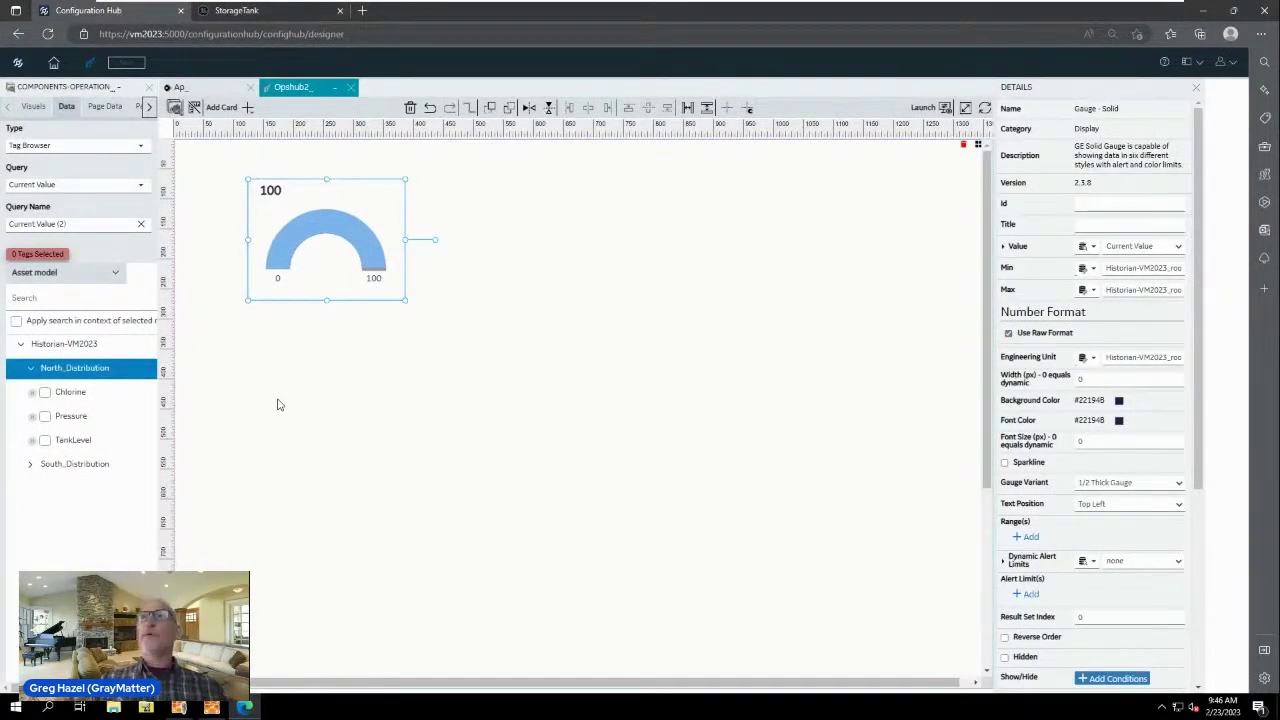
{"action": "left_click", "coordinate": [197, 192]}
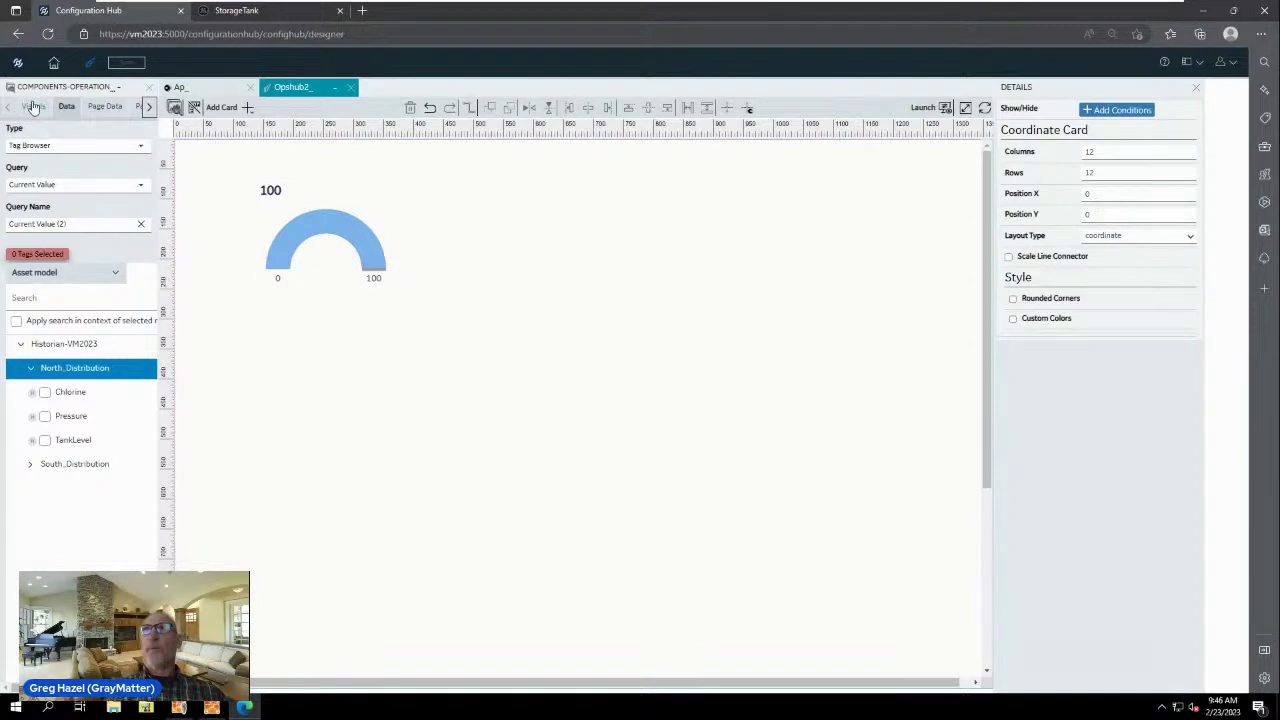
Step: Place a Pump from the High Performance HMI graphics below the gauge
{"action": "left_click", "coordinate": [31, 106]}
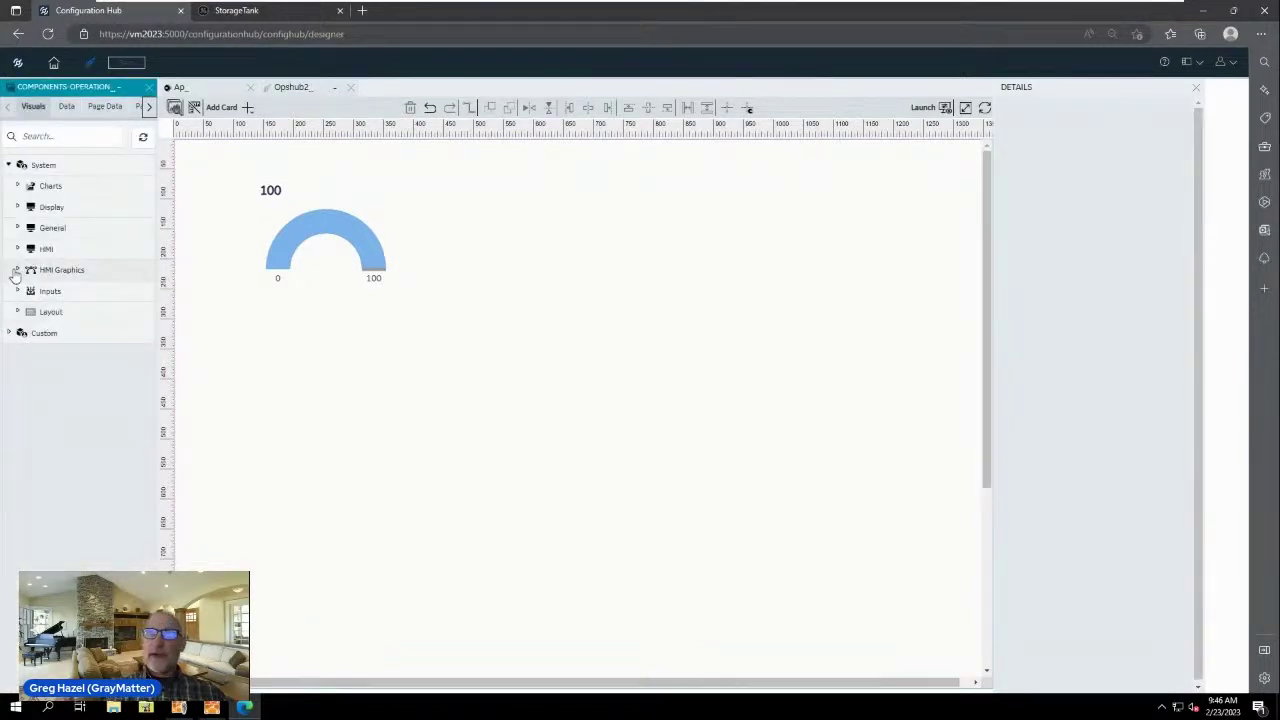
{"action": "left_click", "coordinate": [16, 272]}
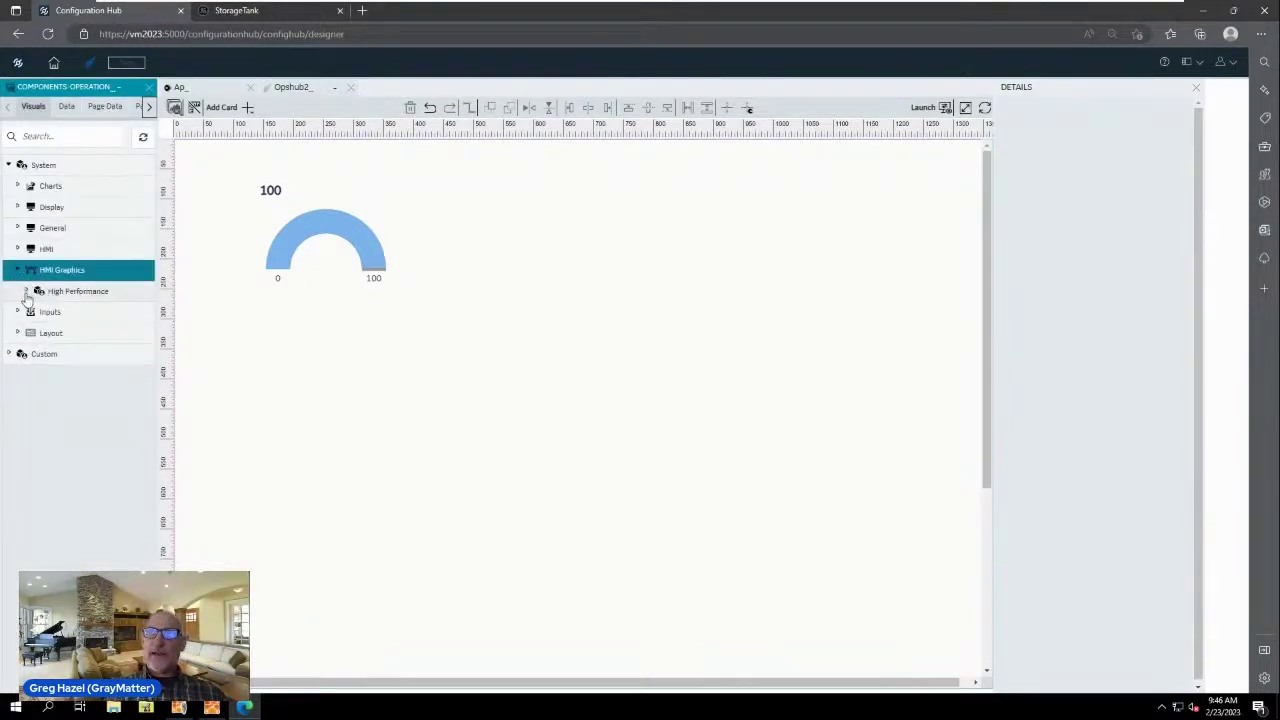
{"action": "left_click", "coordinate": [26, 291]}
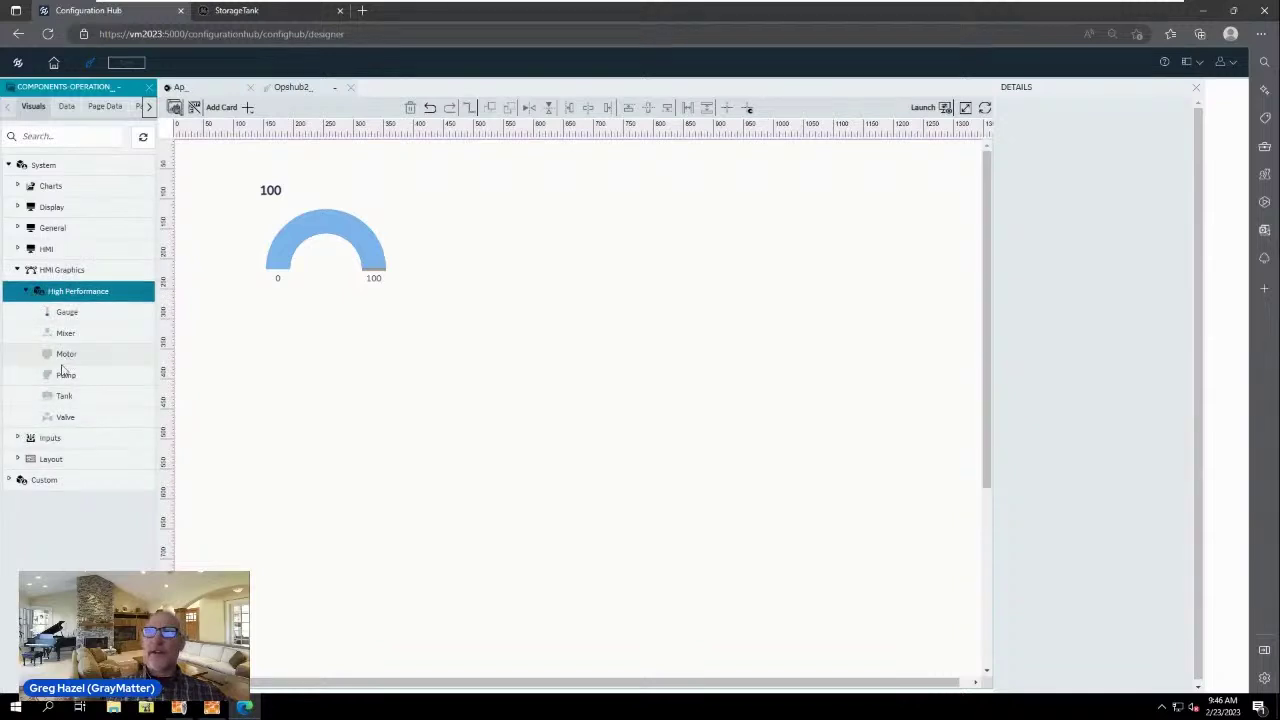
{"action": "left_click_drag", "start_coordinate": [64, 375], "coordinate": [259, 353]}
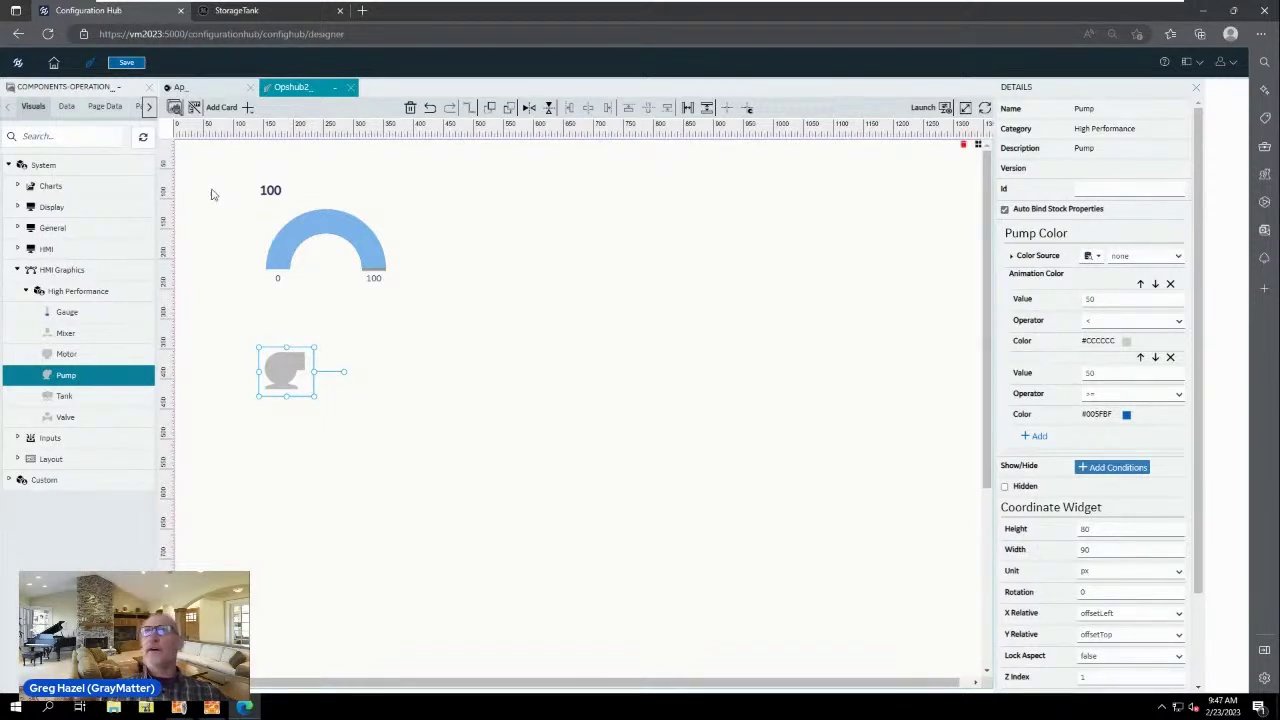
Step: Browse the Proficy iFix tags as the current-value data source and close the component details to widen the workspace
{"action": "left_click", "coordinate": [67, 107]}
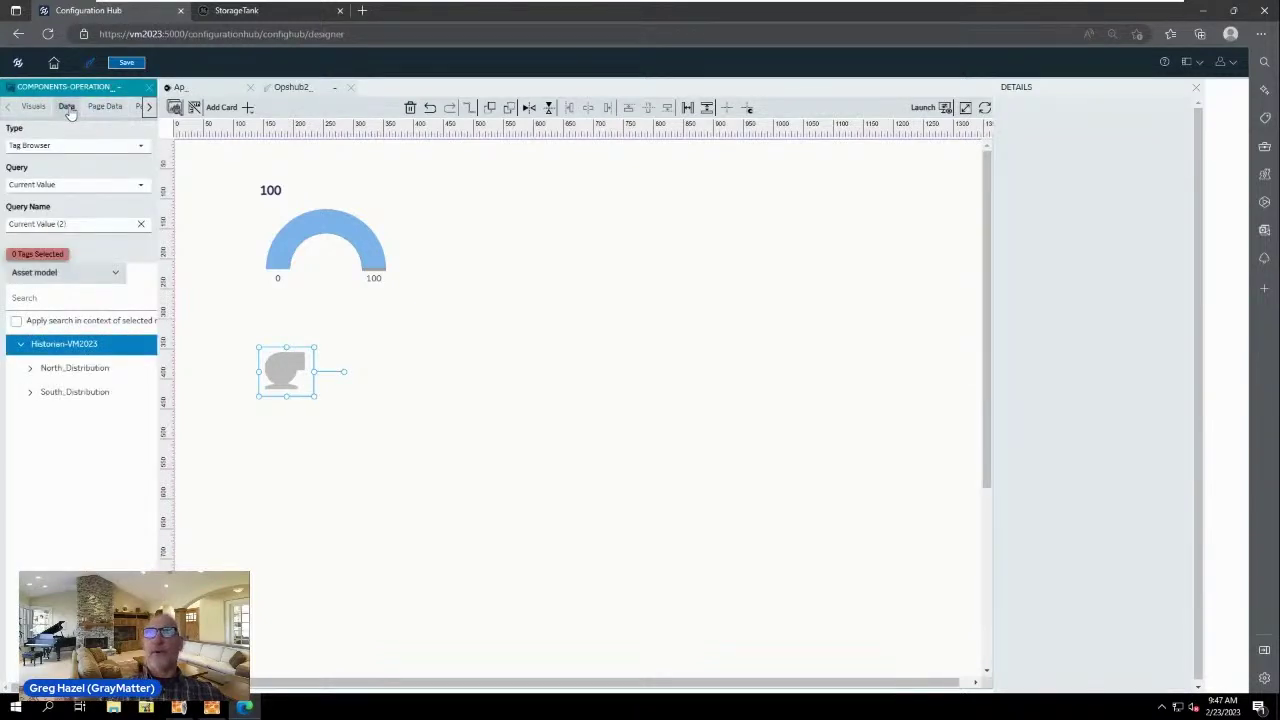
{"action": "left_click", "coordinate": [67, 276]}
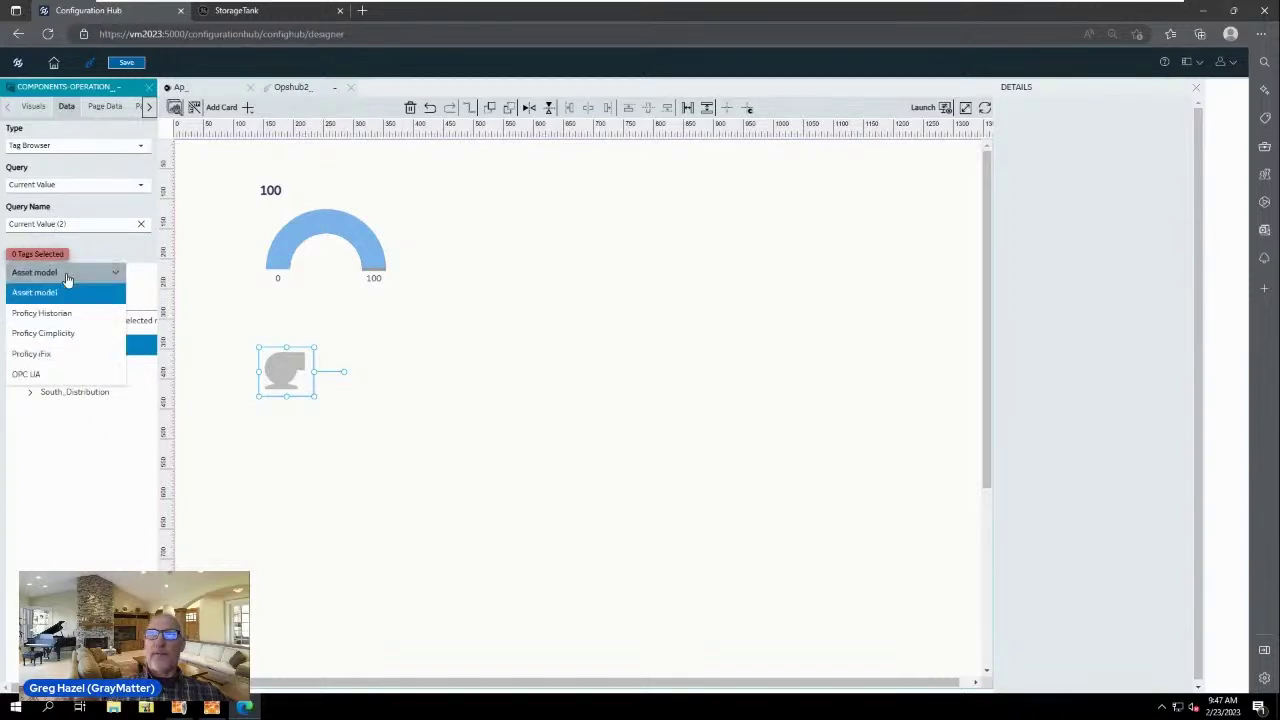
{"action": "left_click", "coordinate": [41, 355]}
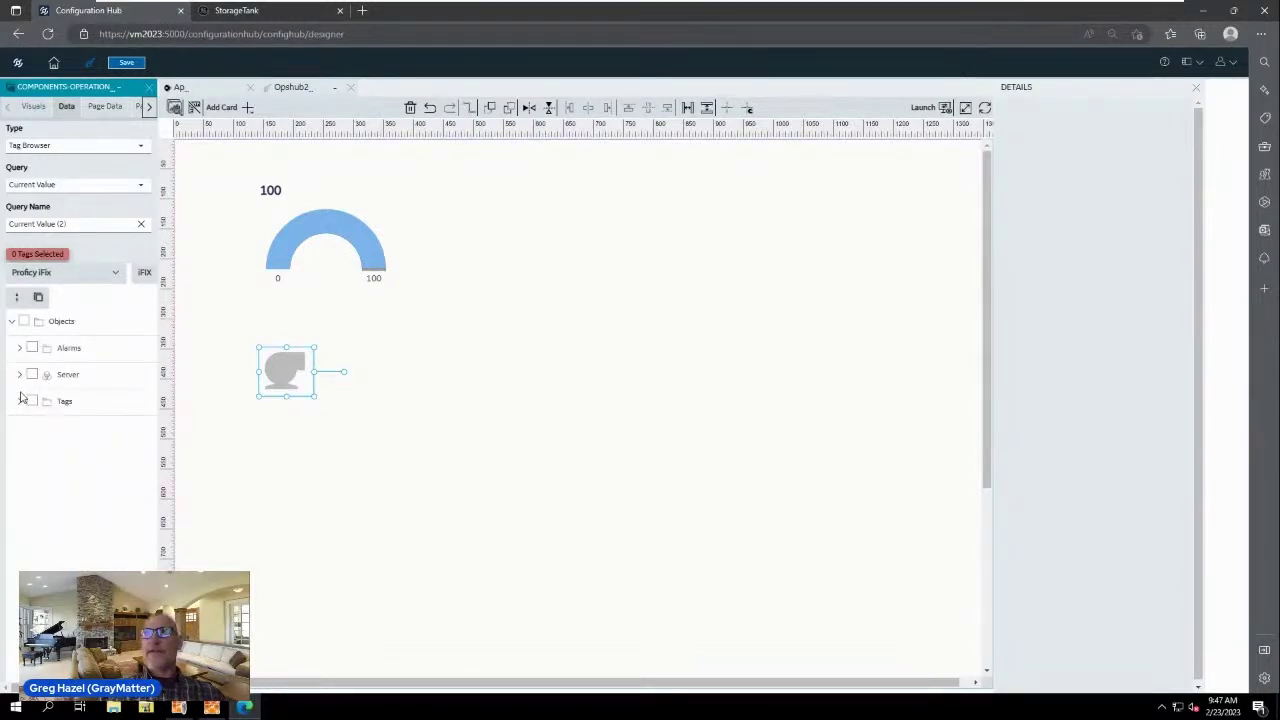
{"action": "left_click", "coordinate": [19, 403]}
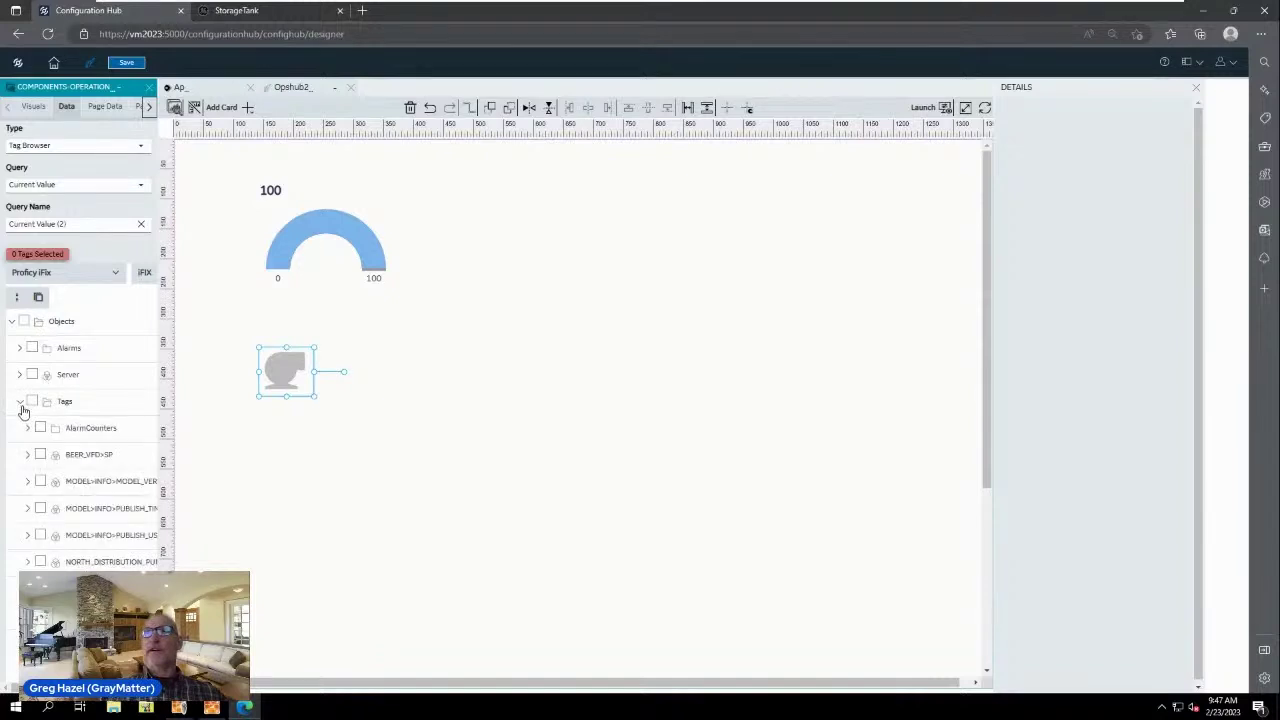
{"action": "left_click", "coordinate": [1196, 88]}
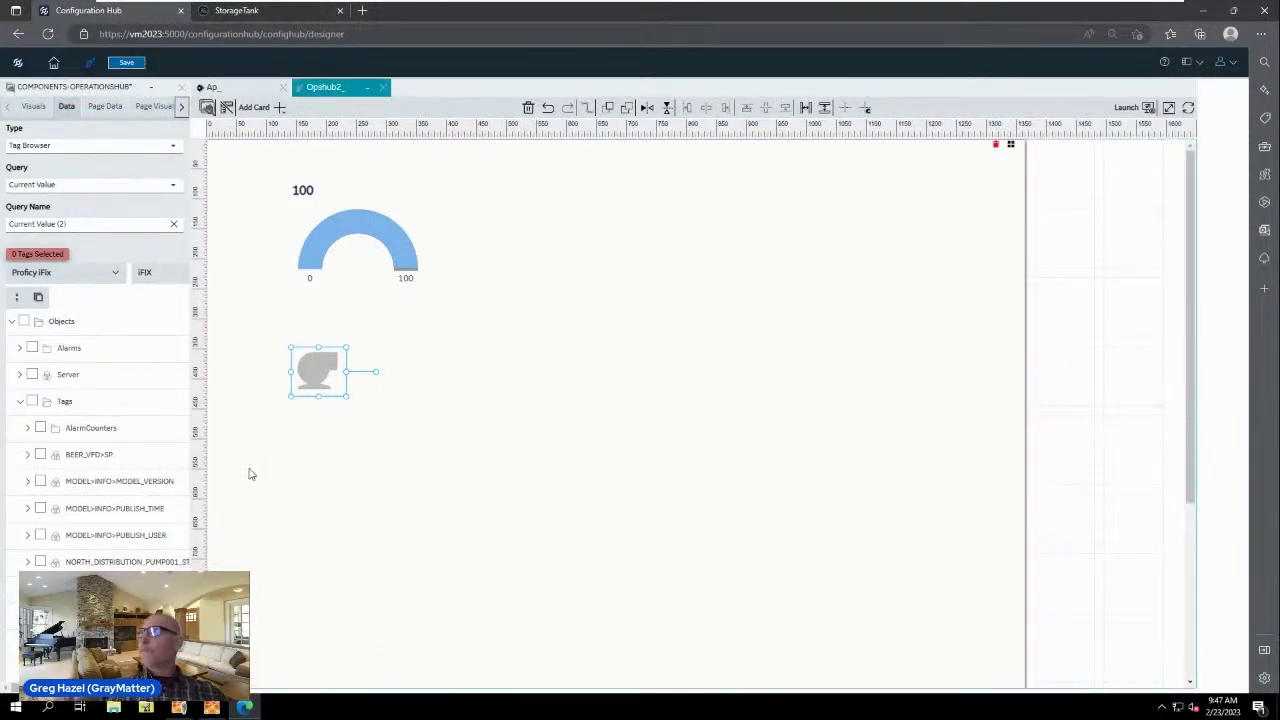
Step: Select one of the iFix tags and bind its current value to the pump on the StorageTank page
{"action": "scroll", "coordinate": [110, 535], "scroll_direction": "down", "scroll_amount": 3}
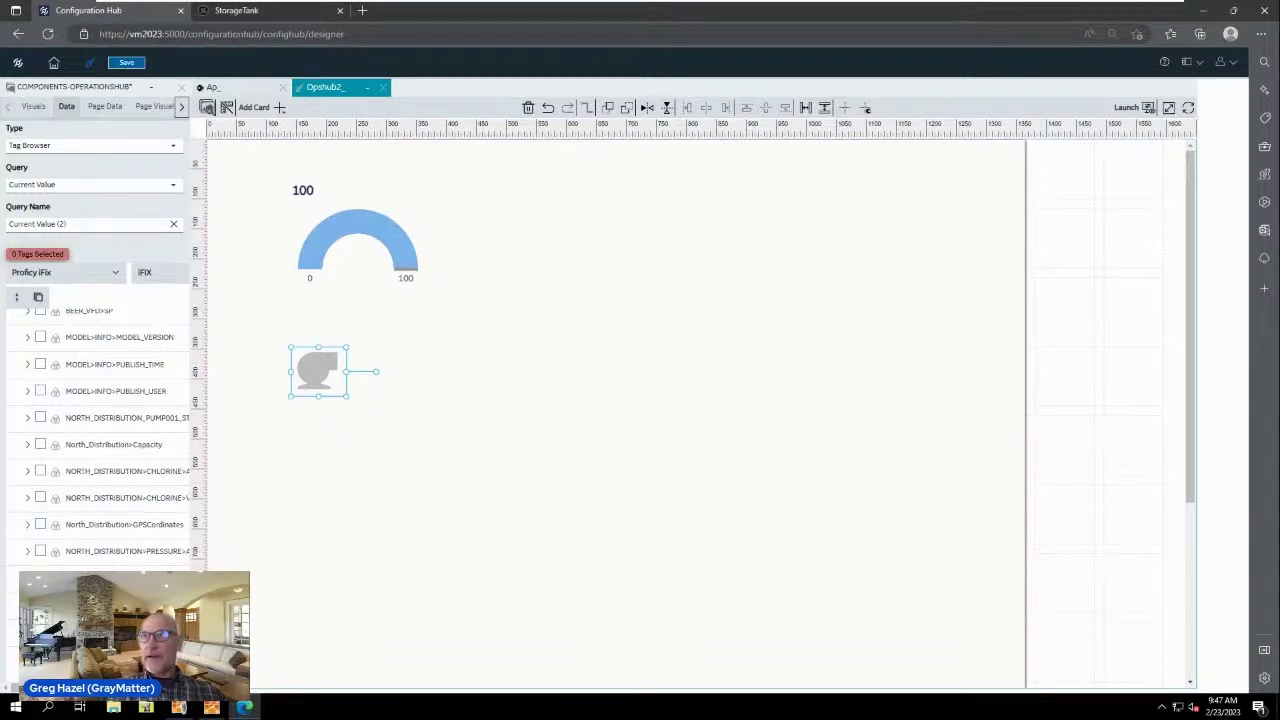
{"action": "scroll", "coordinate": [100, 435], "scroll_direction": "down", "scroll_amount": 2}
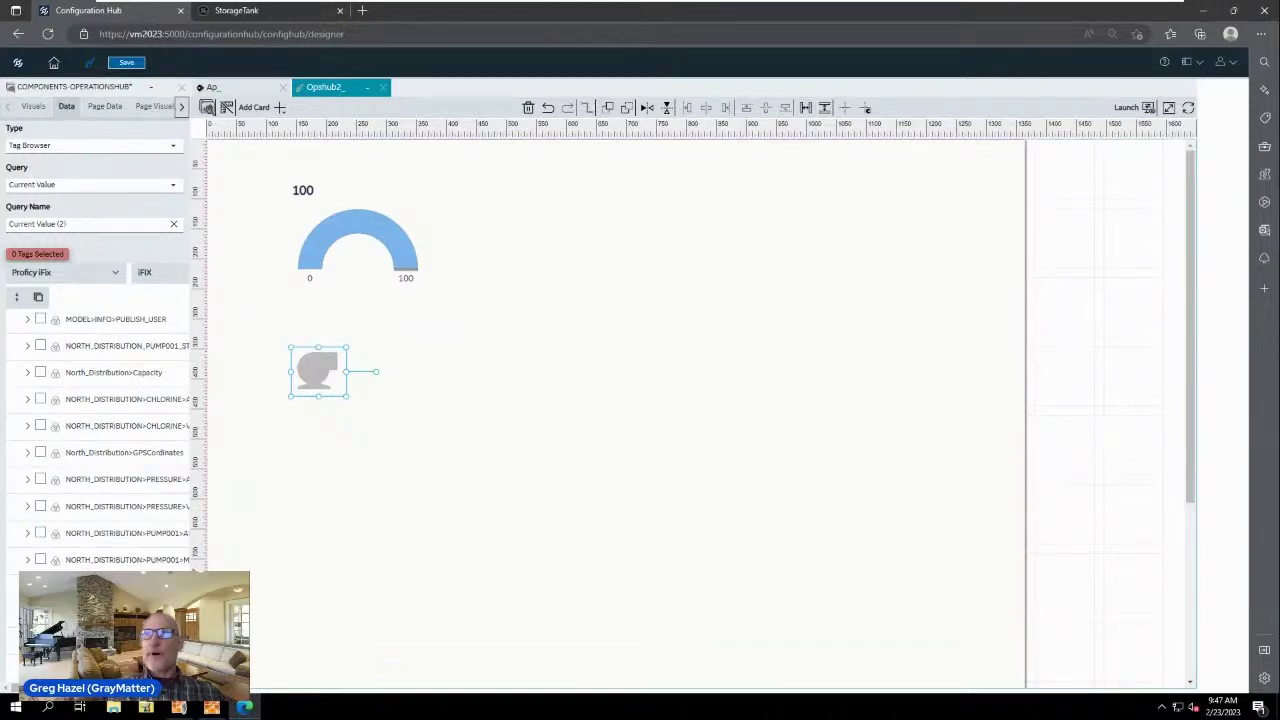
{"action": "mouse_move", "coordinate": [189, 567]}
{"action": "left_mouse_down"}
{"action": "mouse_move", "coordinate": [271, 569]}
{"action": "mouse_move", "coordinate": [52, 567]}
{"action": "mouse_move", "coordinate": [200, 567]}
{"action": "left_mouse_up"}
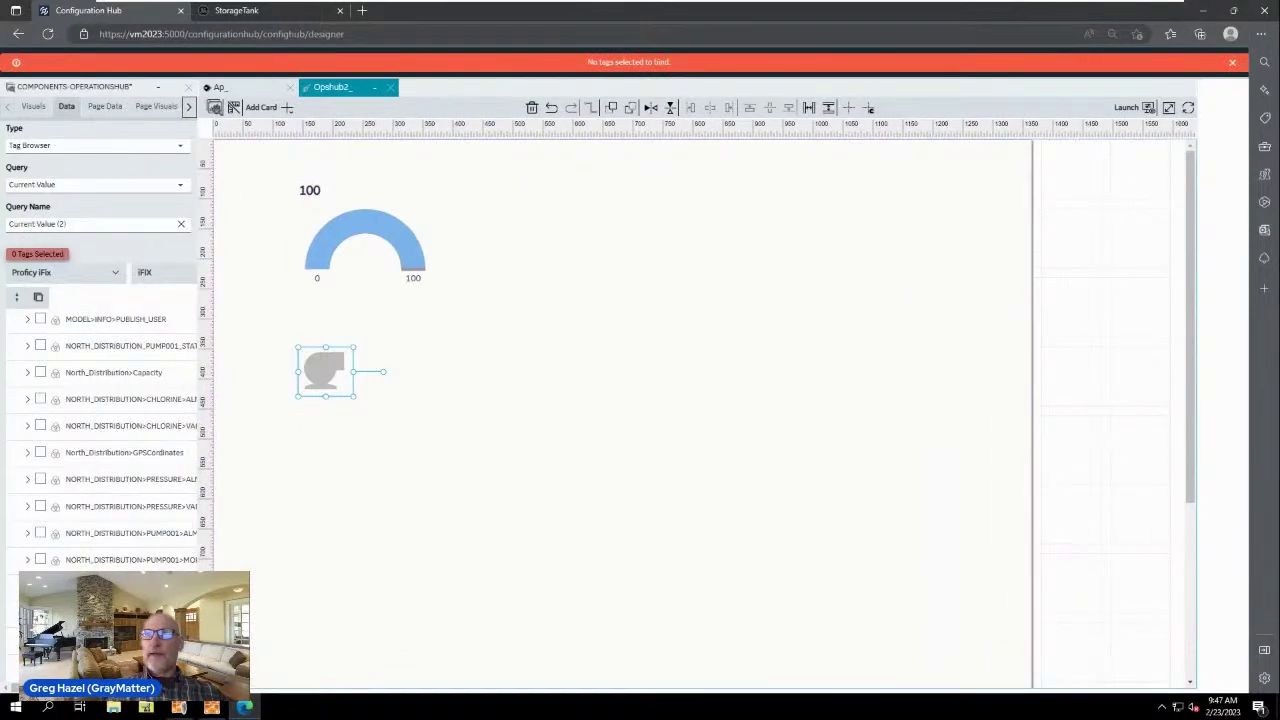
{"action": "left_click", "coordinate": [13, 642]}
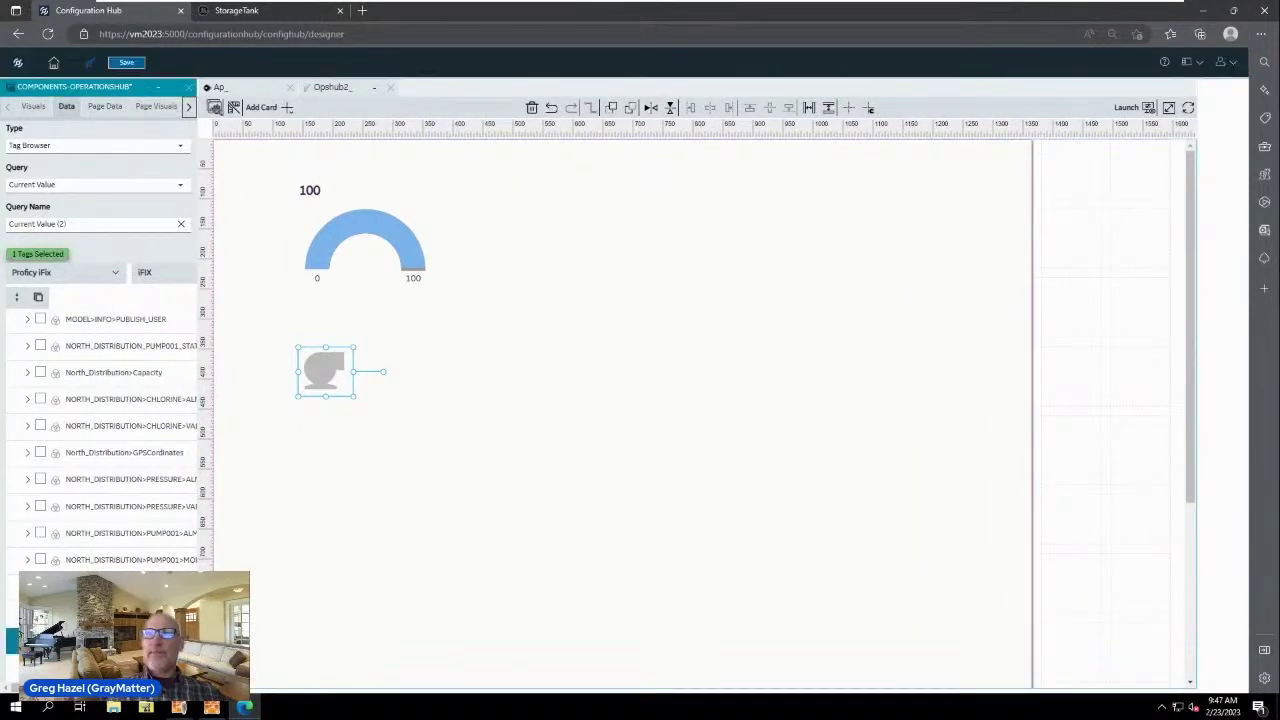
{"action": "left_click_drag", "start_coordinate": [13, 642], "coordinate": [320, 373]}
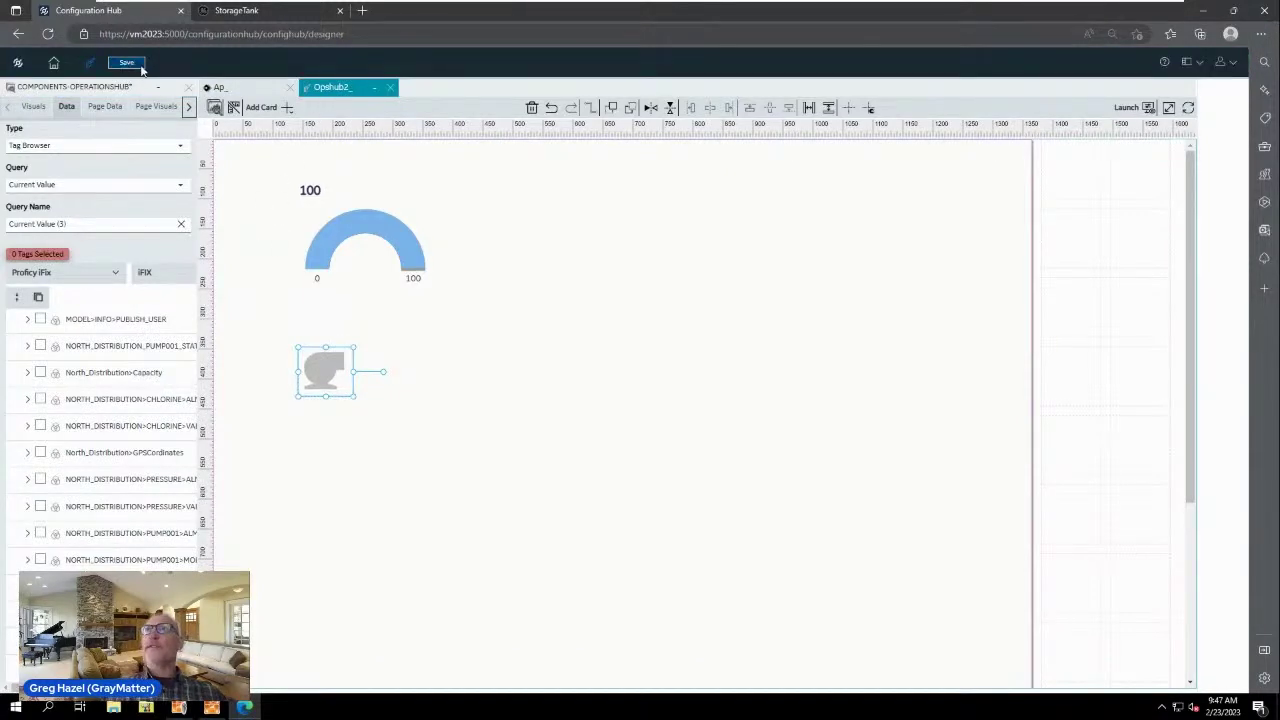
Step: Save the page, reload the running StorageTank page to check the pump, and return to the pump in the designer
{"action": "left_click", "coordinate": [265, 12]}
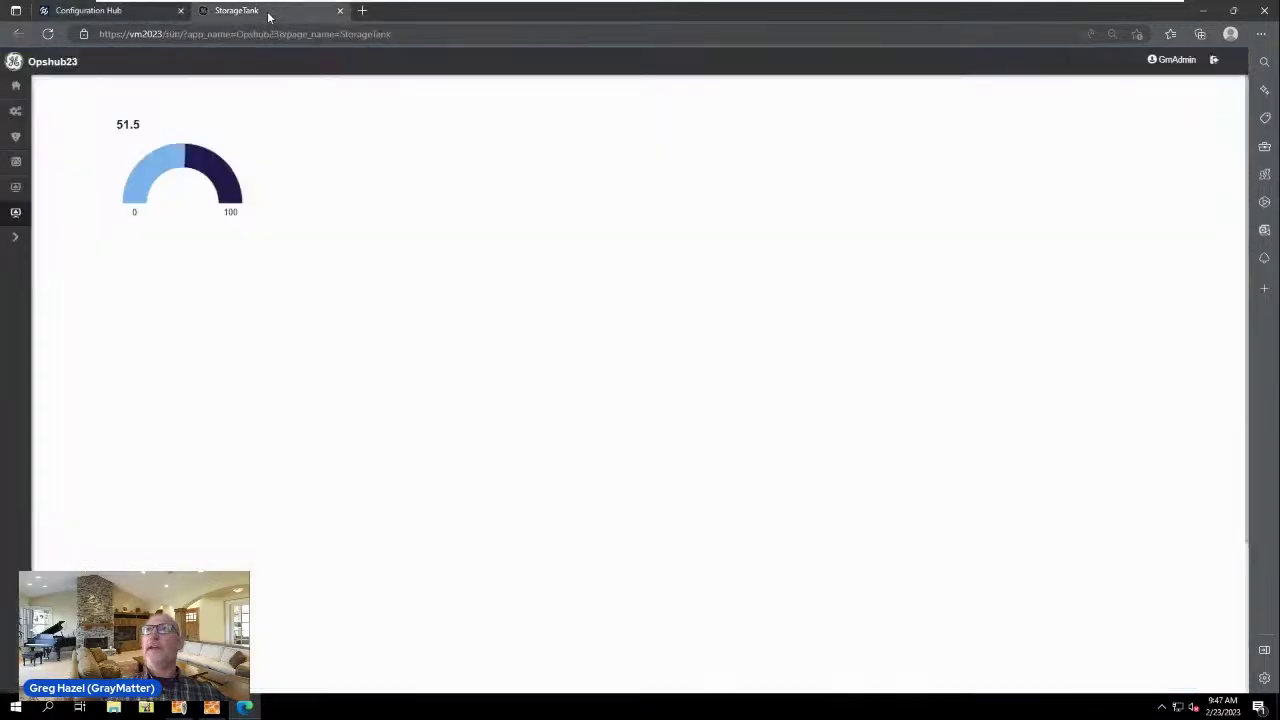
{"action": "left_click", "coordinate": [84, 14]}
{"action": "left_click", "coordinate": [276, 12]}
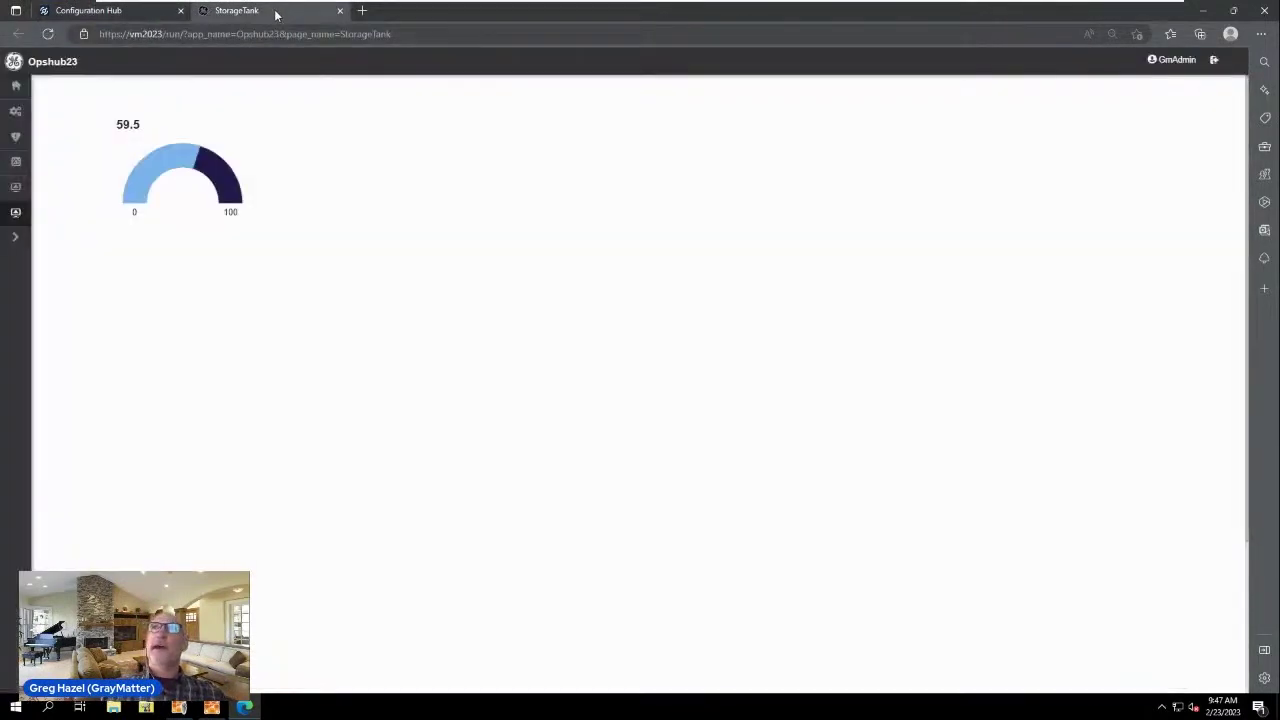
{"action": "left_click", "coordinate": [48, 34]}
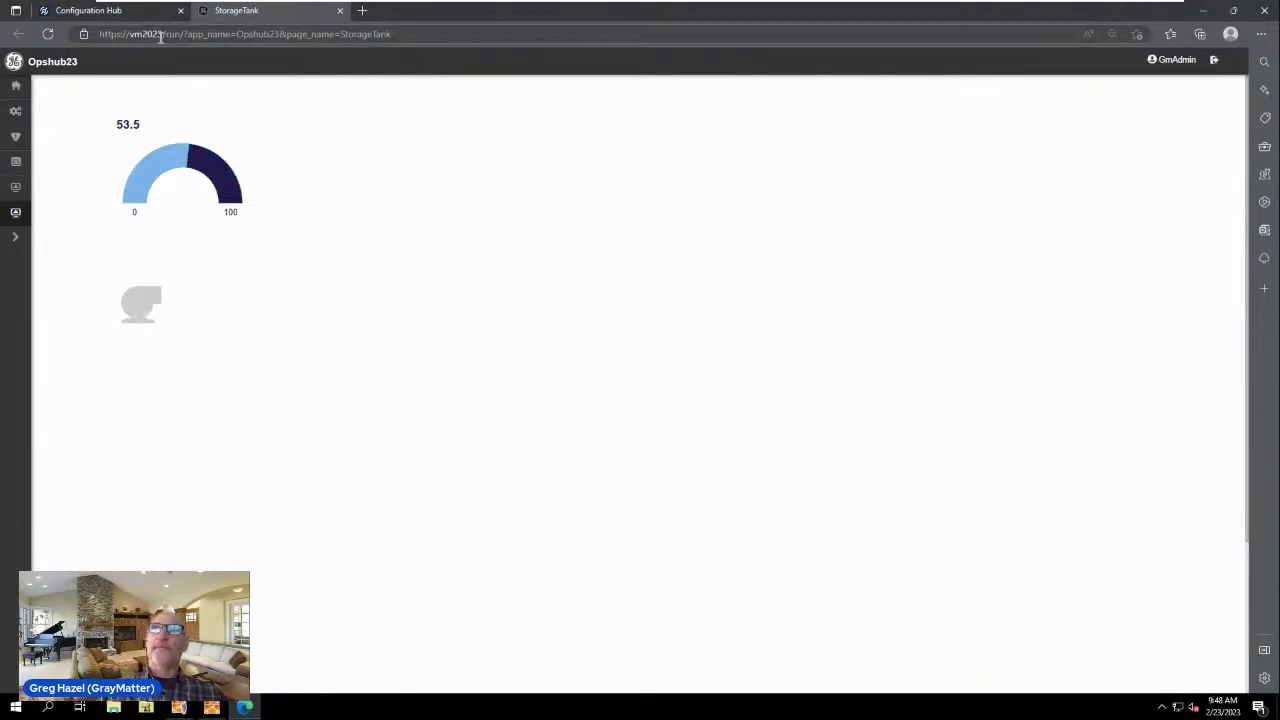
{"action": "left_click", "coordinate": [143, 12]}
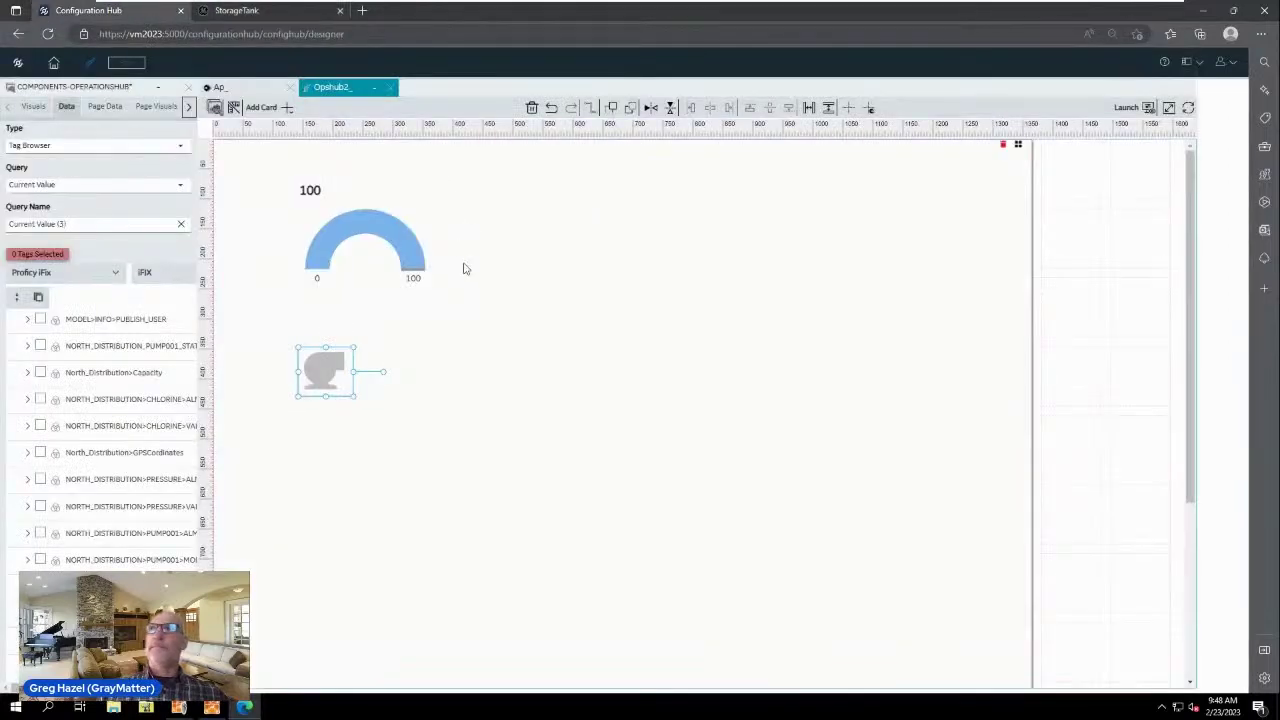
{"action": "left_click", "coordinate": [548, 375]}
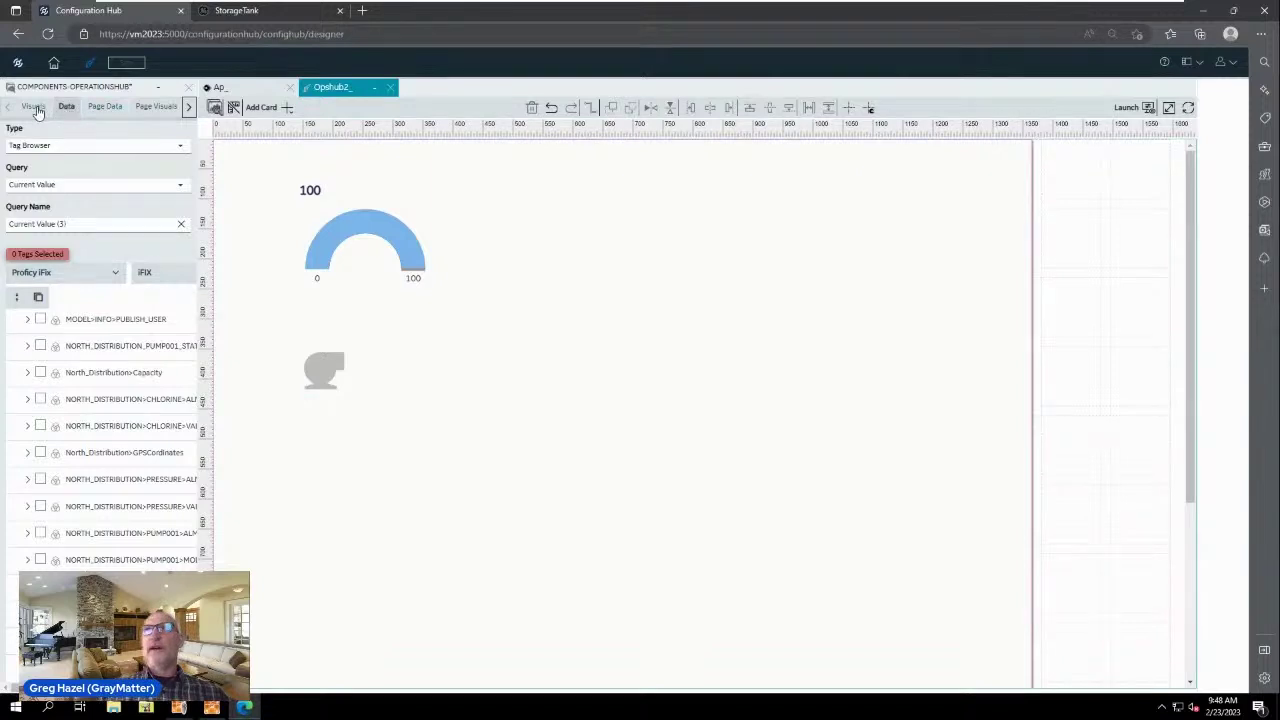
{"action": "left_click", "coordinate": [297, 385]}
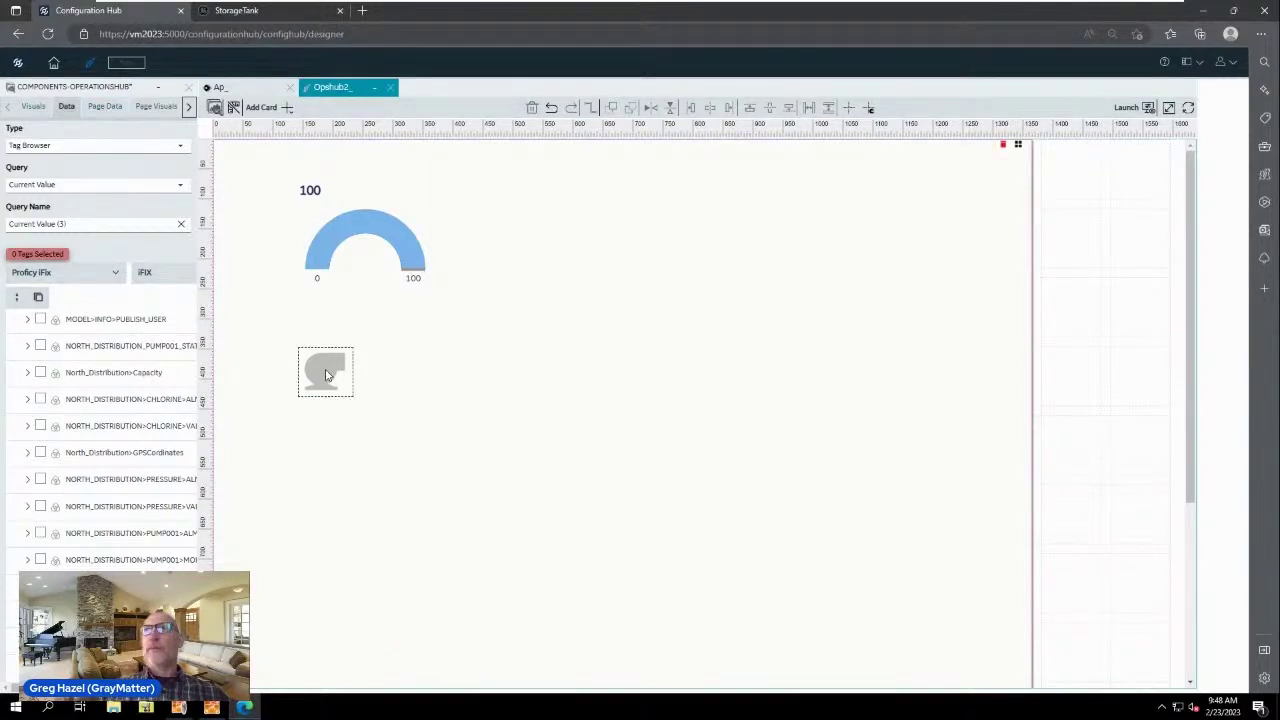
Step: Add a new custom HMI graphic named H20Tank in the GMS HP HMI category
{"action": "left_click", "coordinate": [33, 106]}
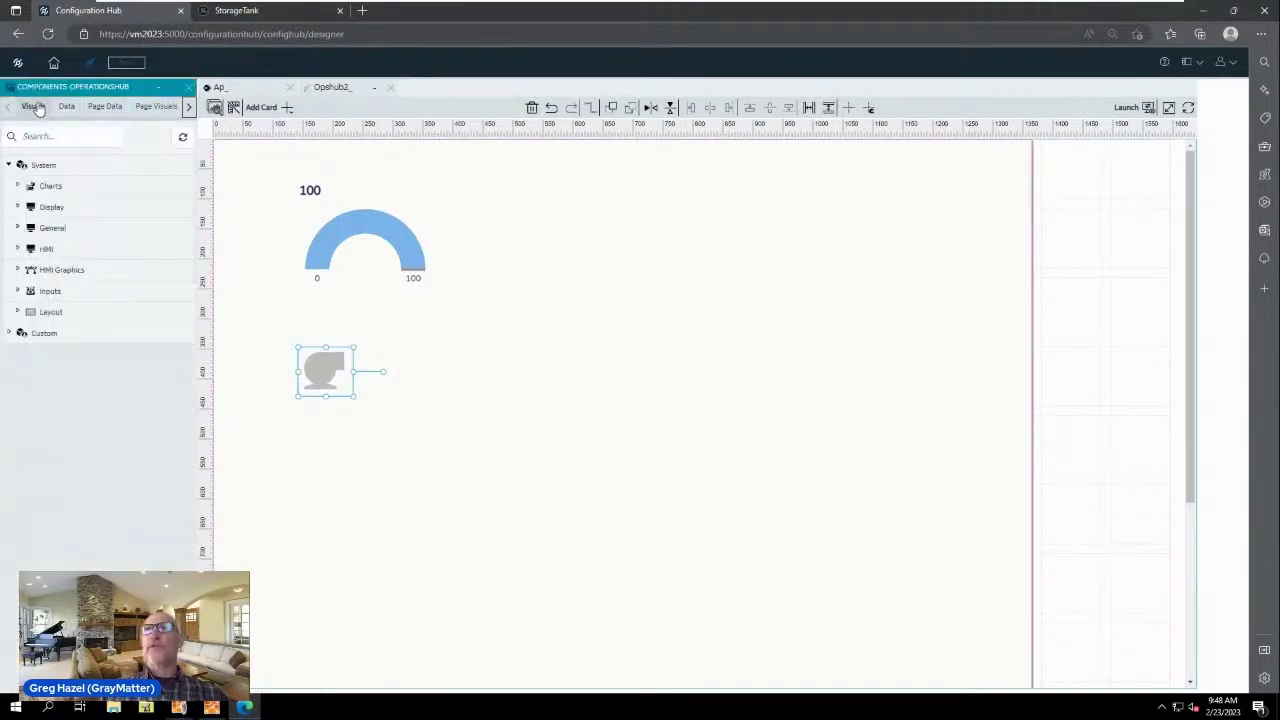
{"action": "left_click", "coordinate": [13, 333]}
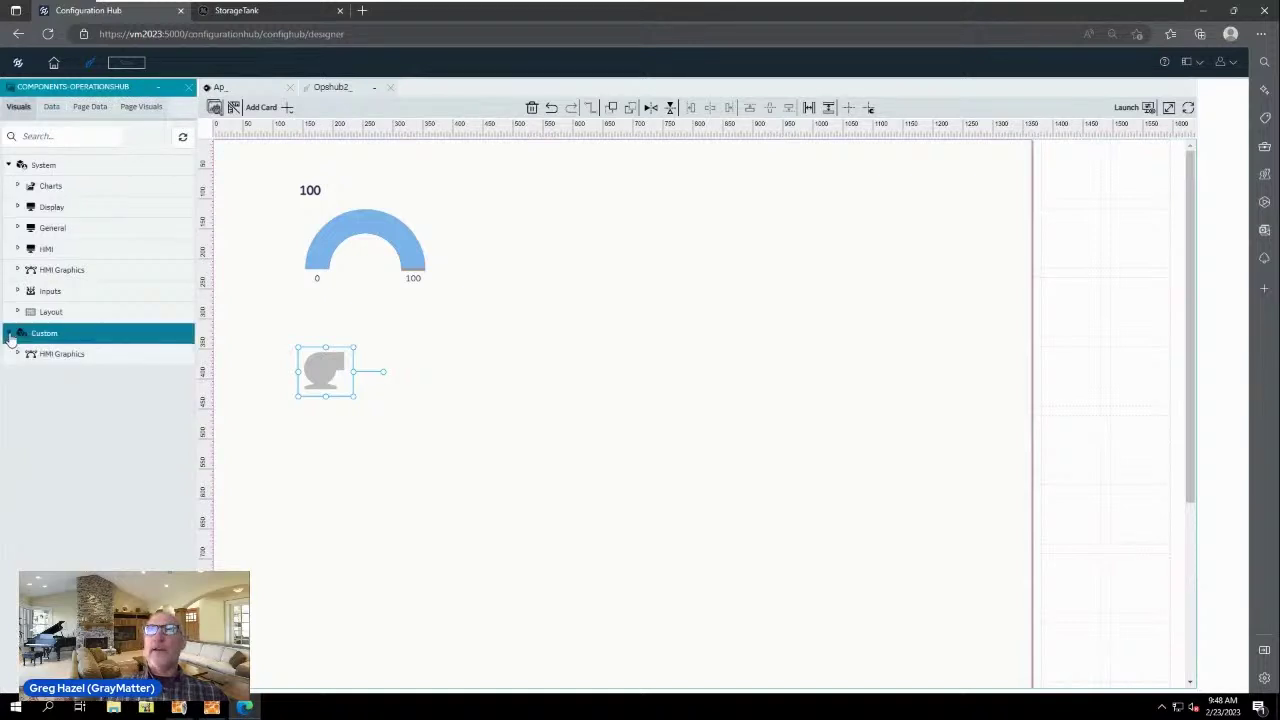
{"action": "left_click", "coordinate": [17, 354]}
{"action": "left_click", "coordinate": [26, 396]}
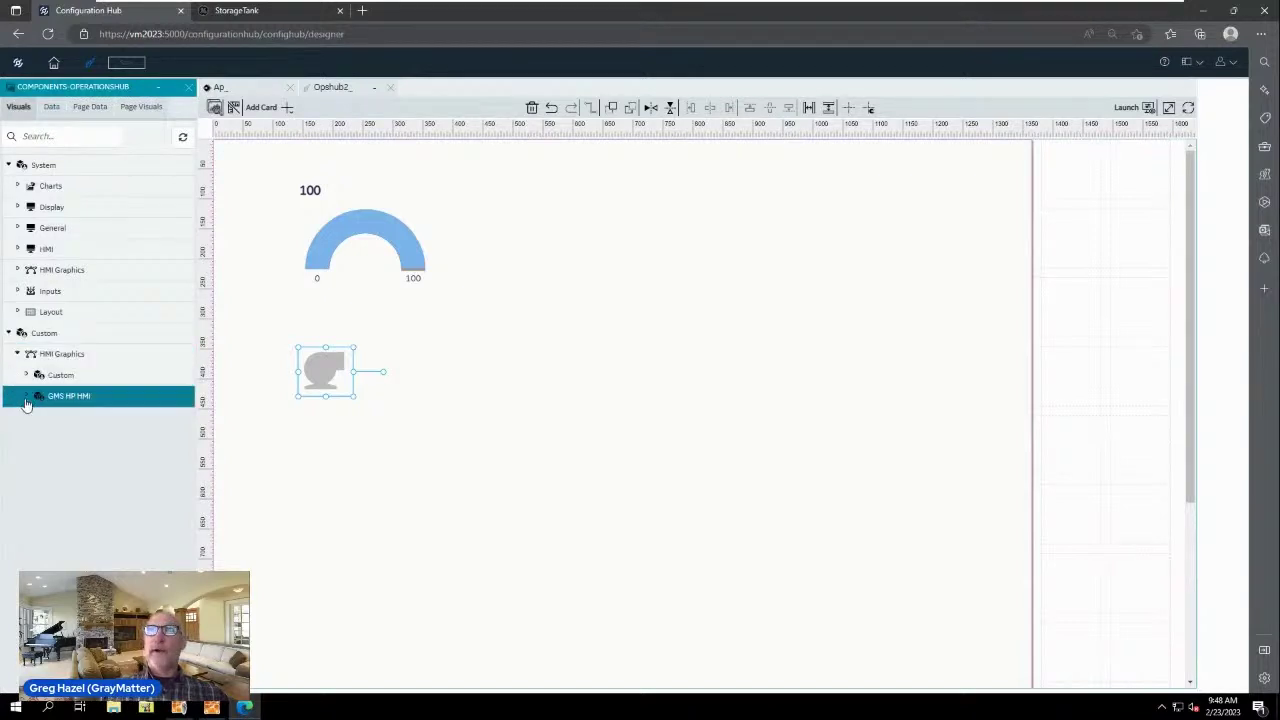
{"action": "right_click", "coordinate": [80, 401]}
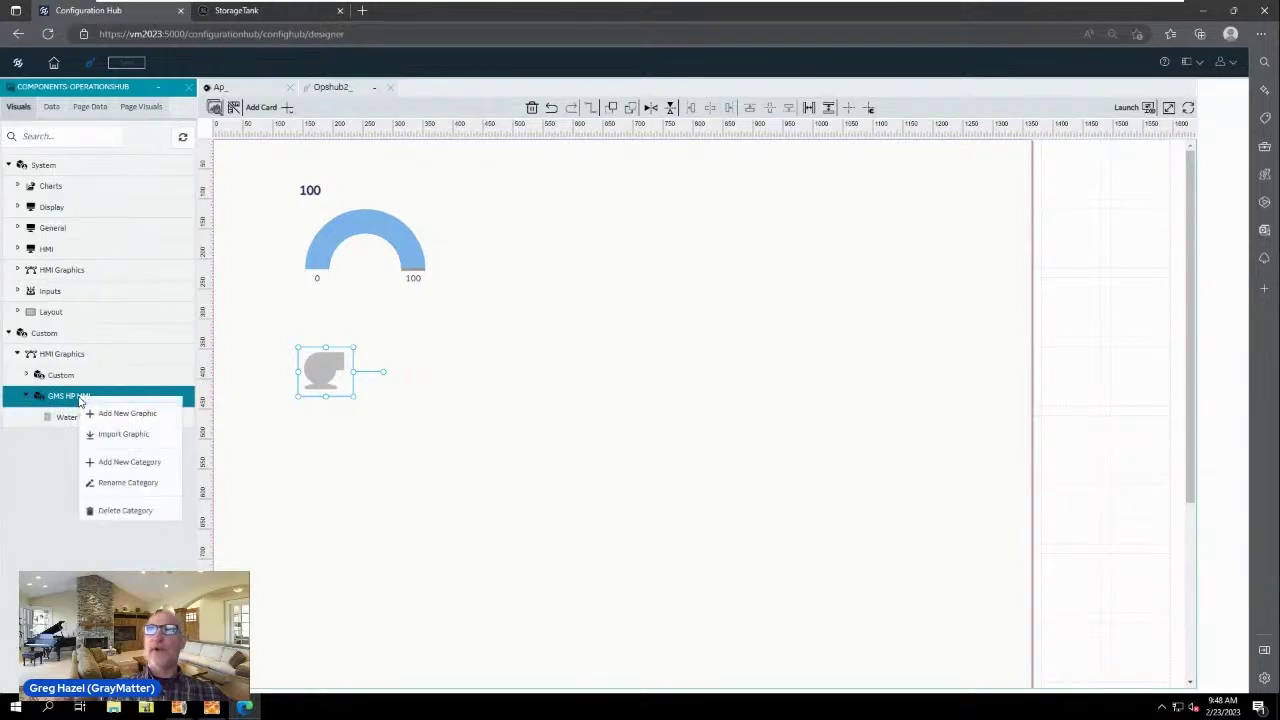
{"action": "left_click", "coordinate": [129, 416]}
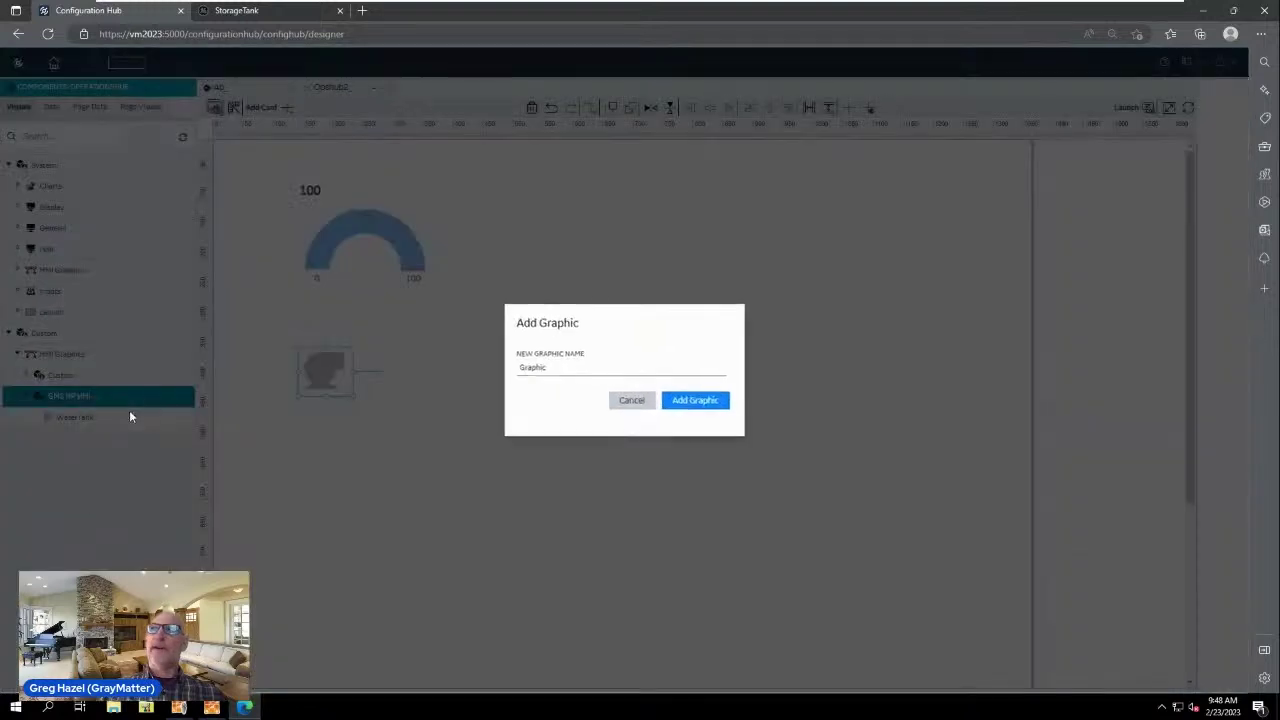
{"action": "double_click", "coordinate": [522, 368]}
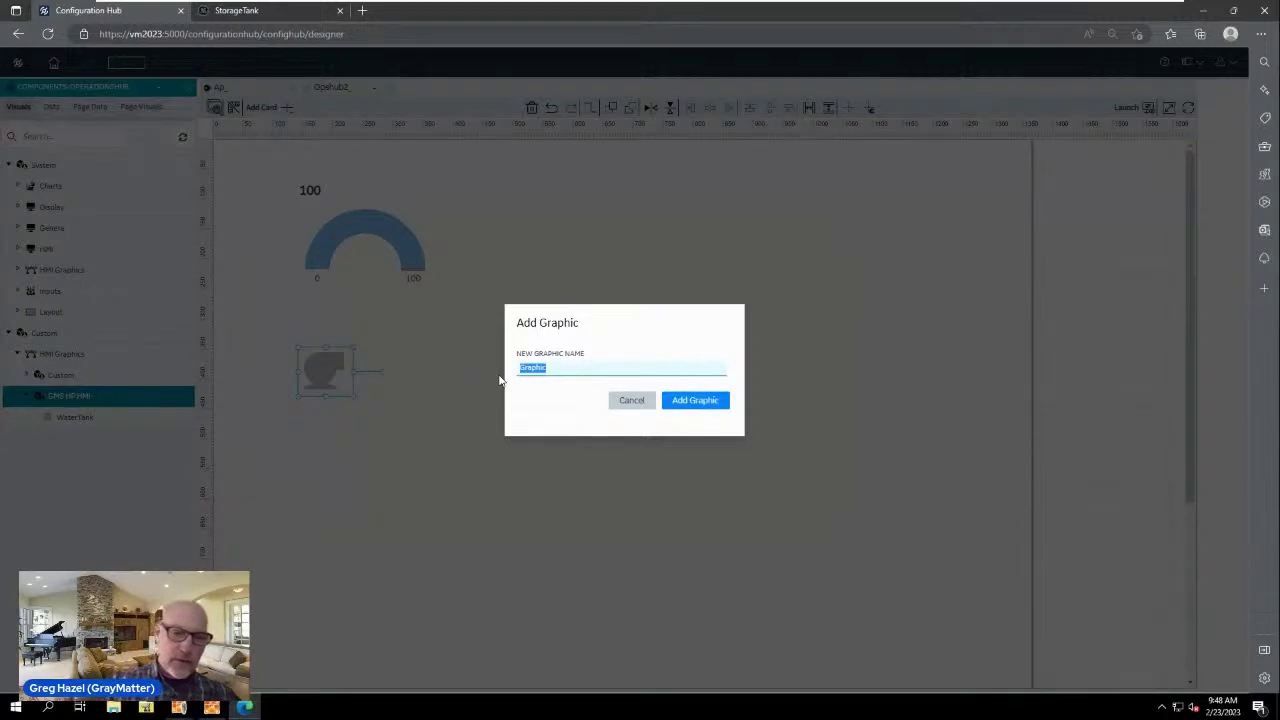
{"action": "type", "text": "H20Tank"}
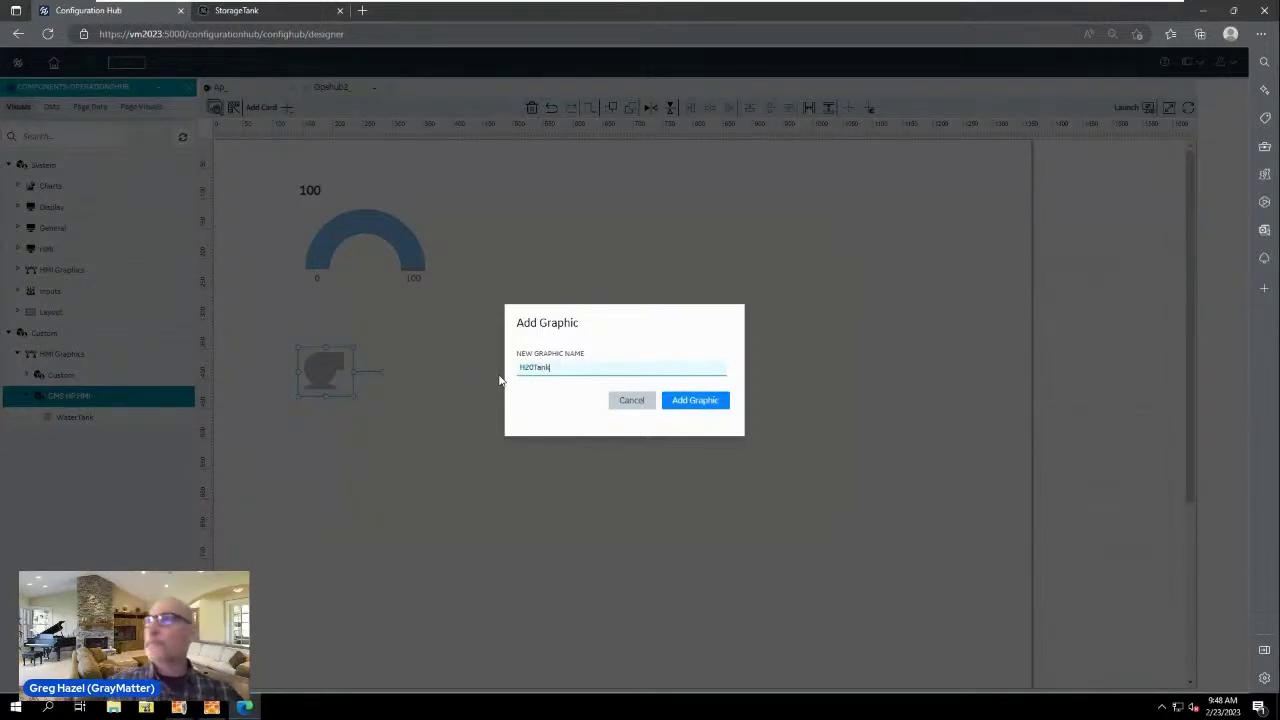
{"action": "left_click", "coordinate": [698, 402]}
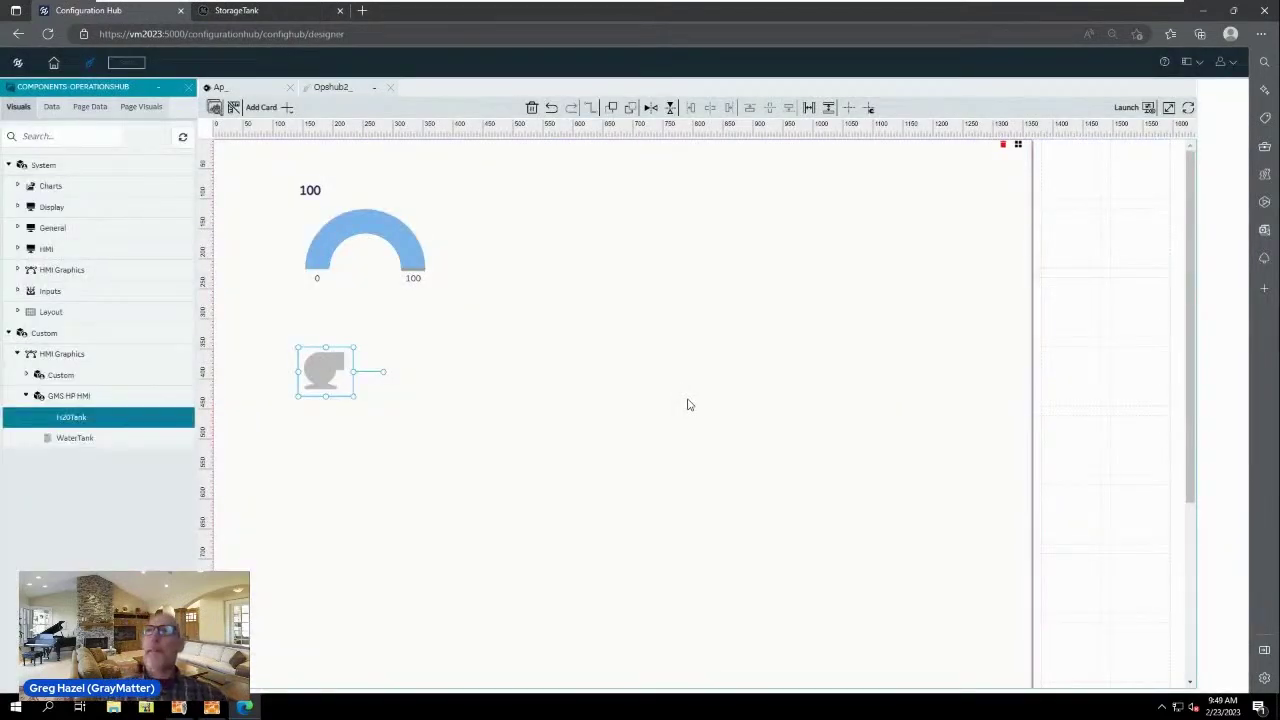
Step: Open the H20Tank graphic for editing and narrow the components pane to enlarge the drawing area
{"action": "right_click", "coordinate": [105, 419]}
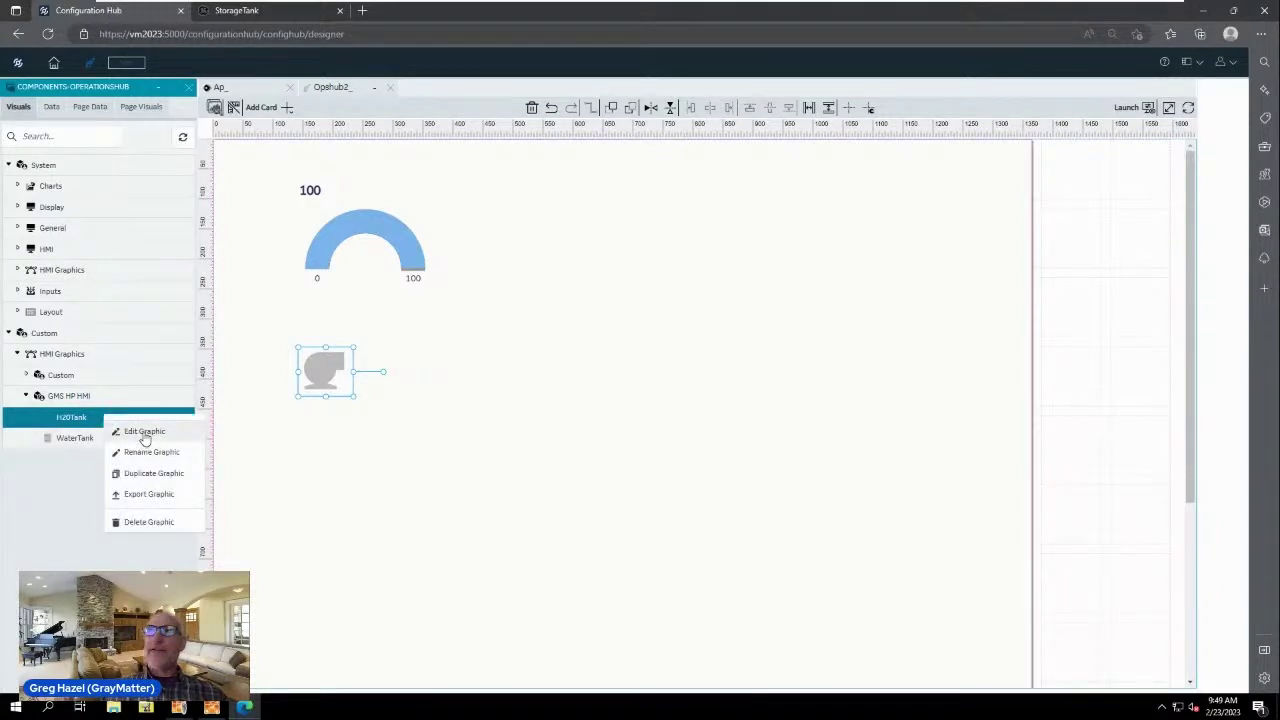
{"action": "left_click", "coordinate": [145, 432]}
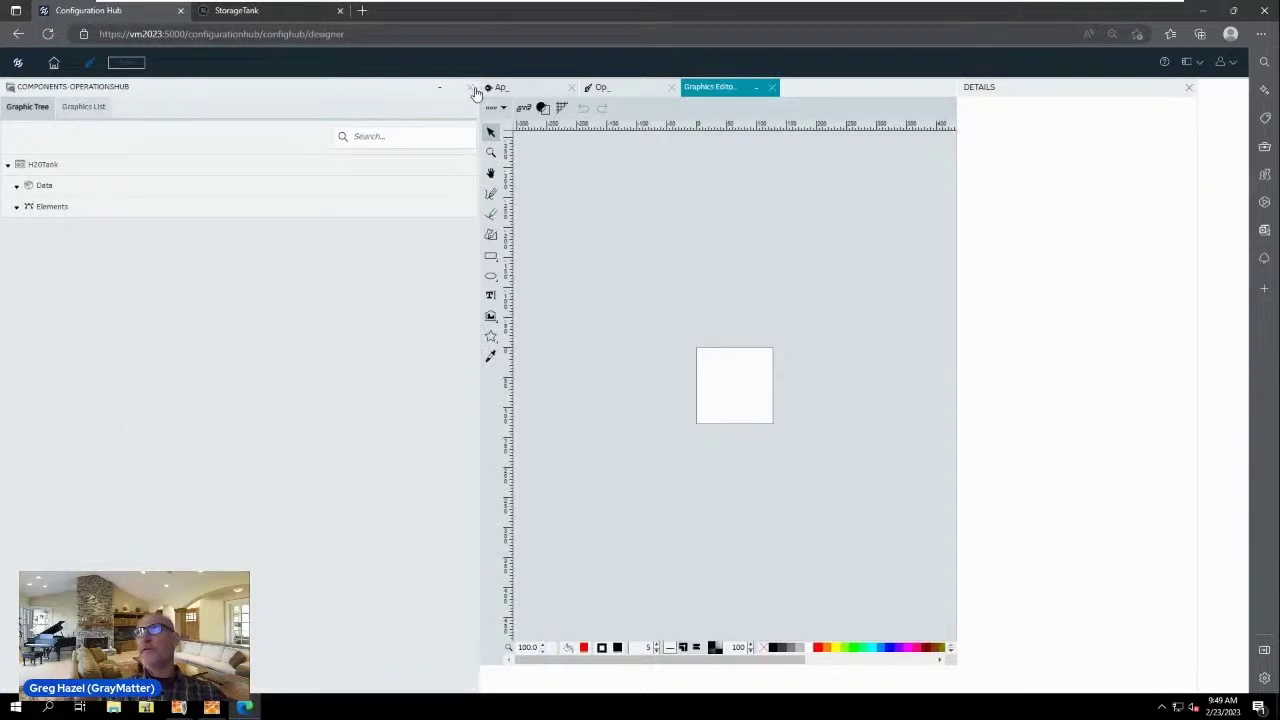
{"action": "left_click_drag", "start_coordinate": [476, 90], "coordinate": [263, 121]}
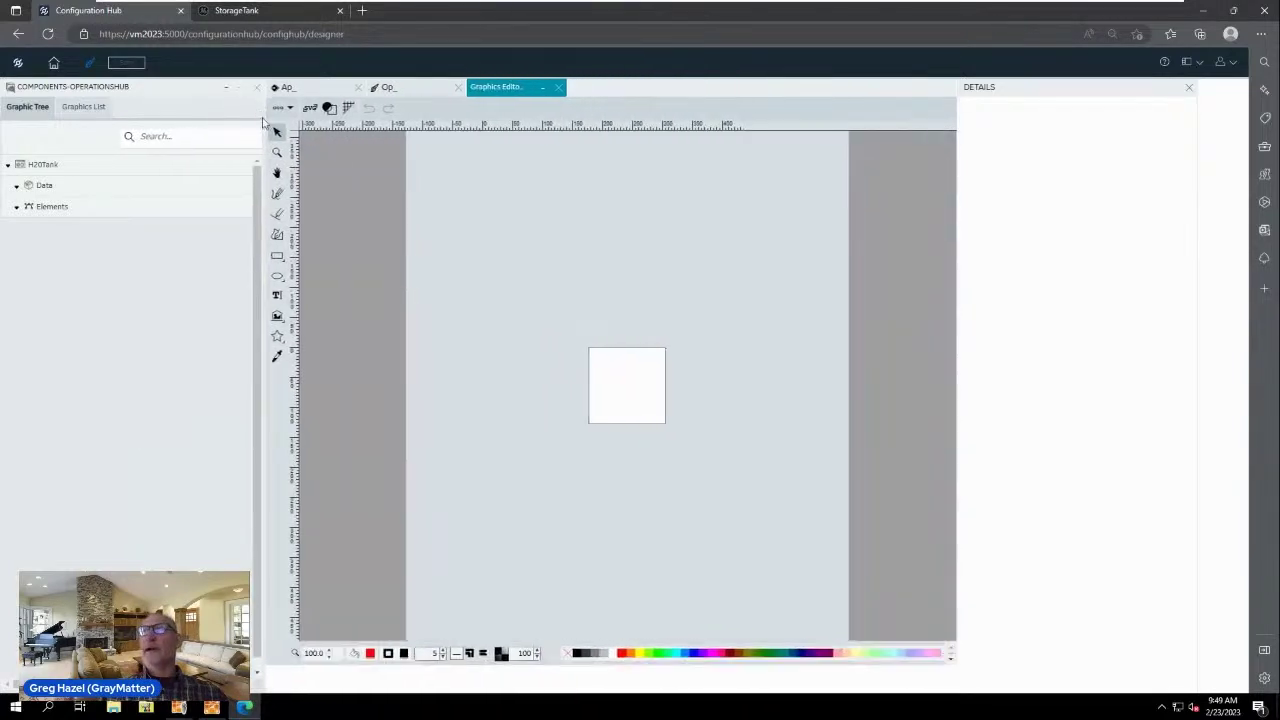
Step: Draw a rectangle about 92 wide and 109 high inside the blank canvas of the H20Tank graphic
{"action": "left_click", "coordinate": [314, 653]}
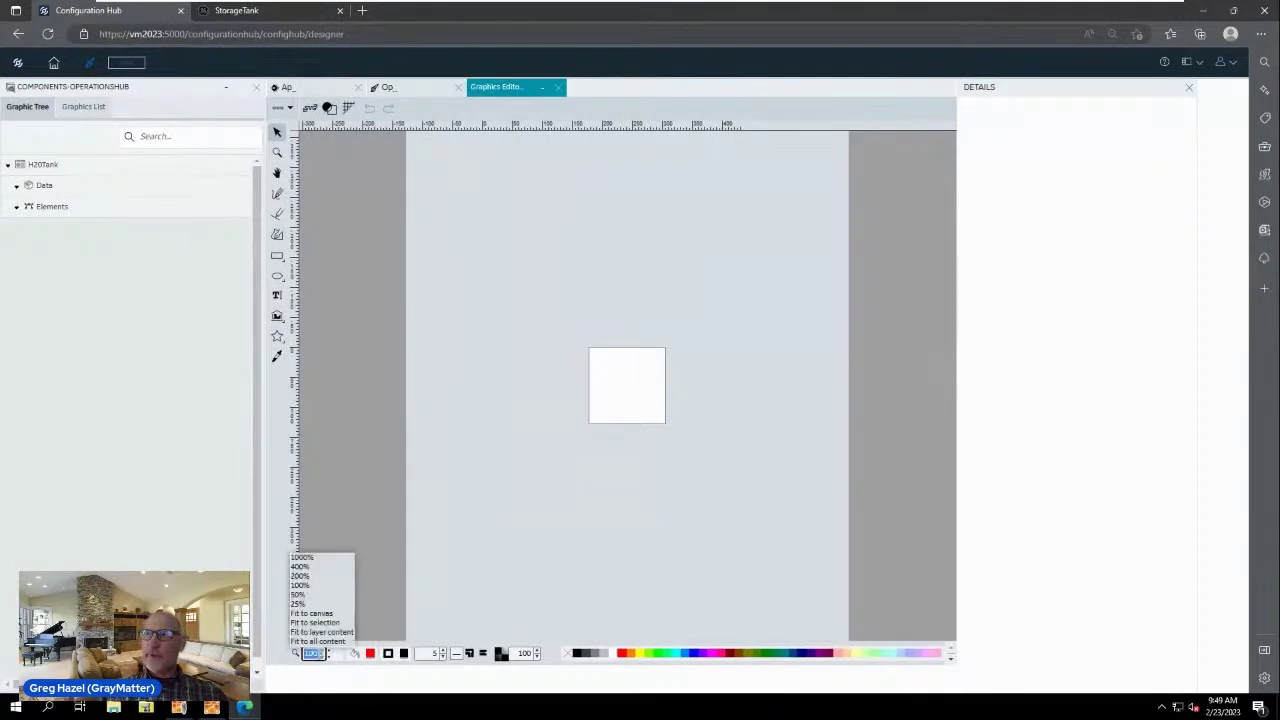
{"action": "left_click", "coordinate": [318, 572]}
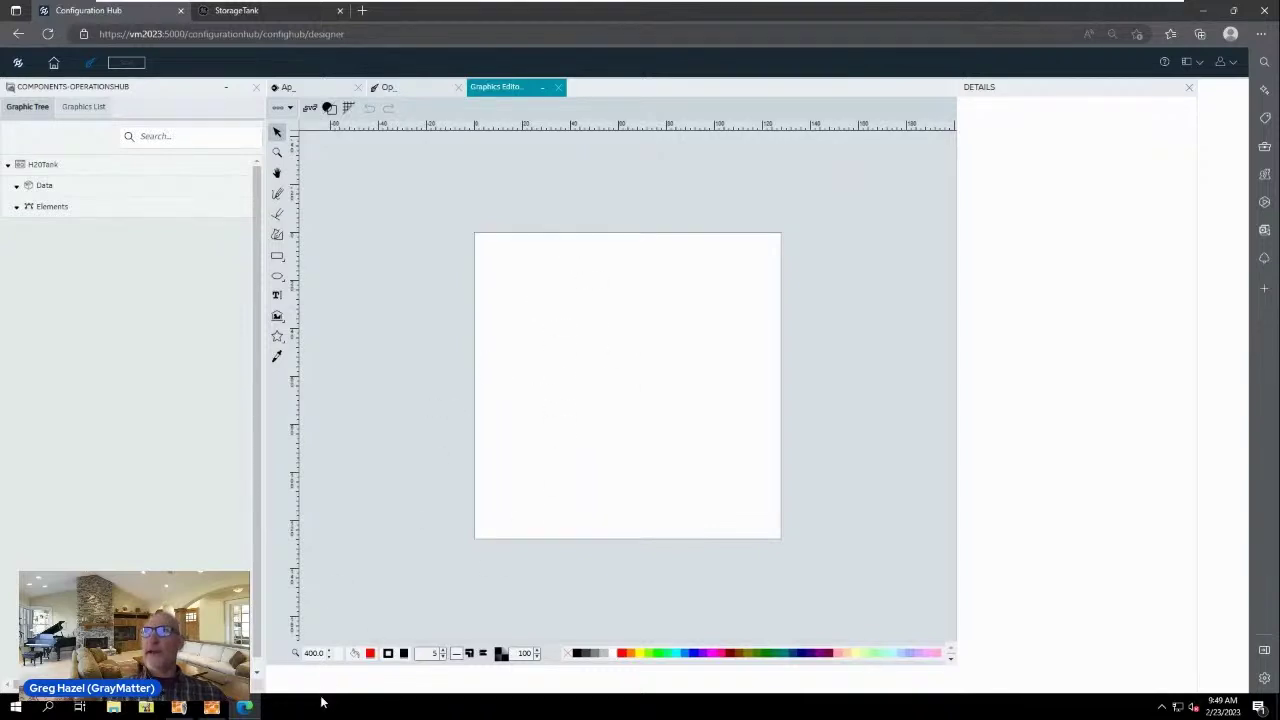
{"action": "left_click", "coordinate": [281, 261]}
{"action": "mouse_move", "coordinate": [286, 263]}
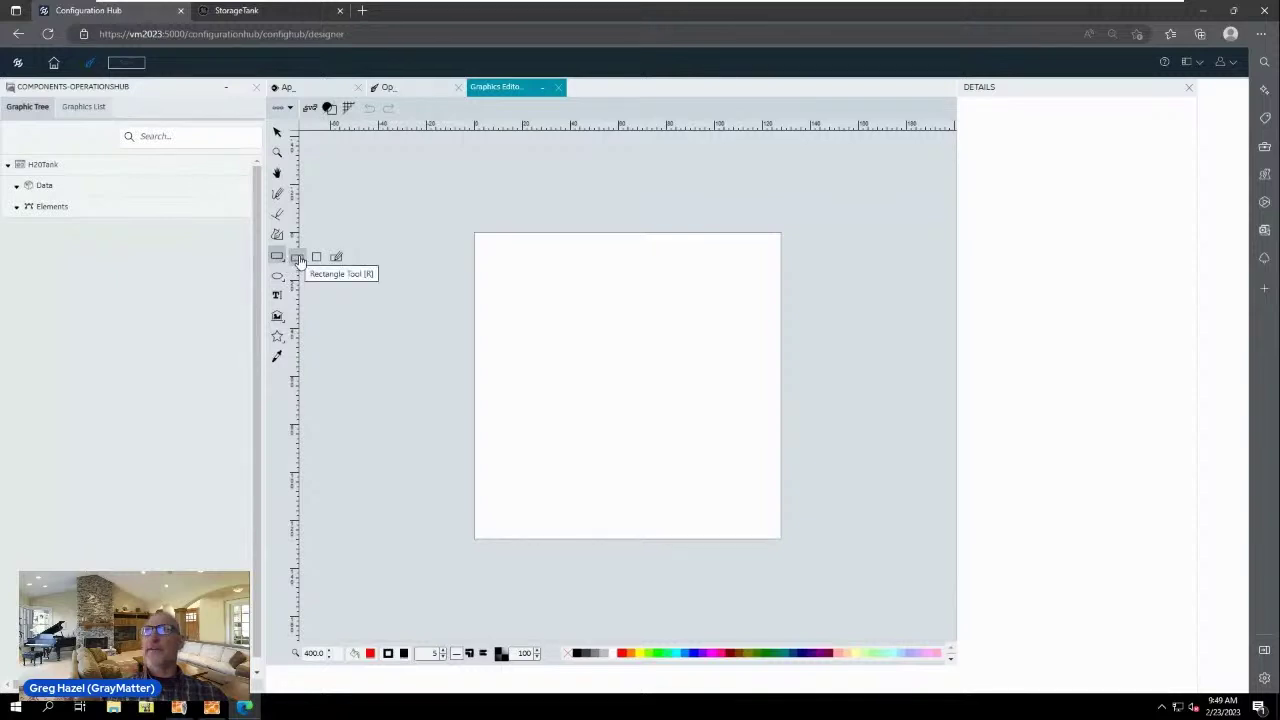
{"action": "left_click", "coordinate": [298, 260]}
{"action": "left_click_drag", "start_coordinate": [521, 256], "coordinate": [744, 518]}
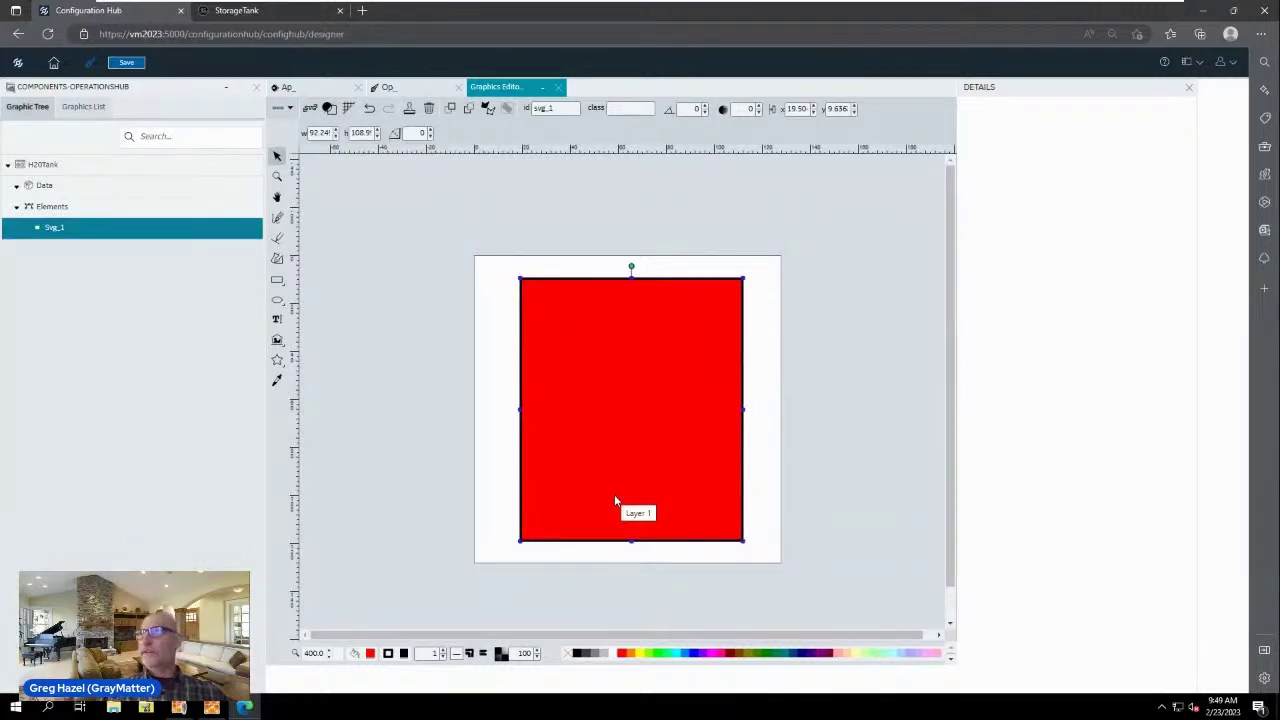
Step: Fill the rectangle with solid grey and set its outline width to 0
{"action": "left_click", "coordinate": [370, 654]}
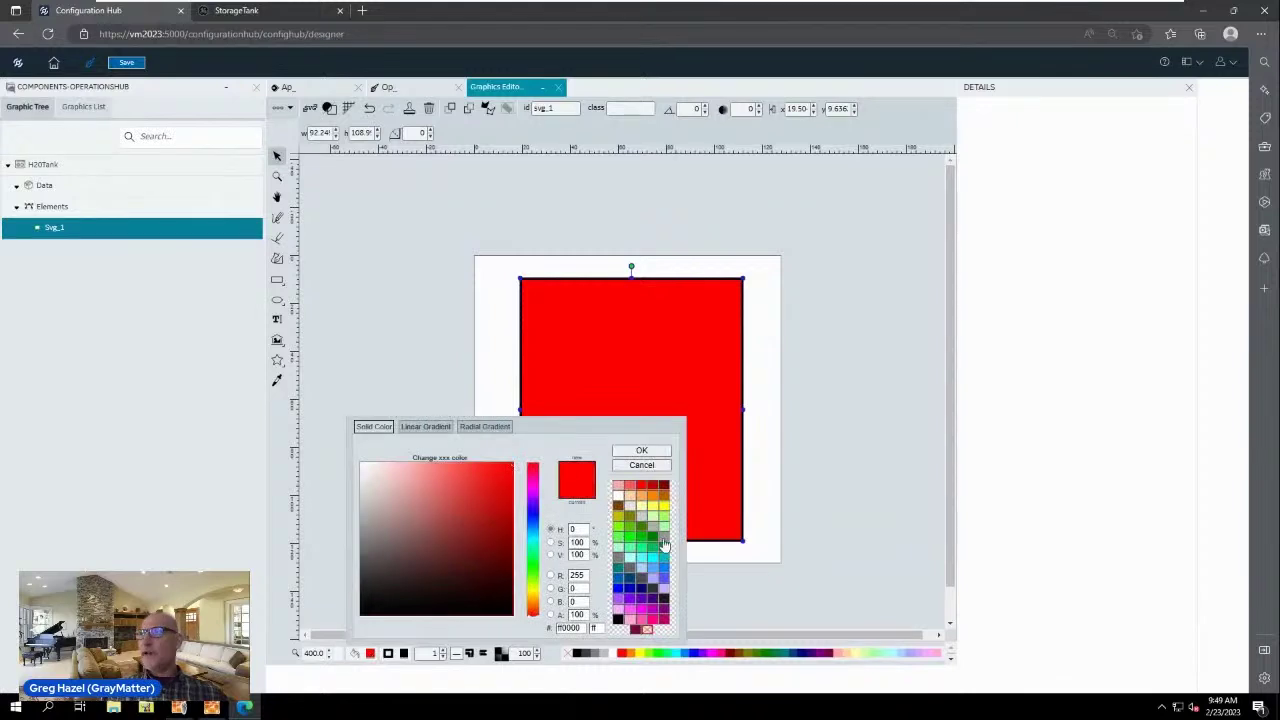
{"action": "left_click", "coordinate": [663, 539]}
{"action": "left_click", "coordinate": [652, 451]}
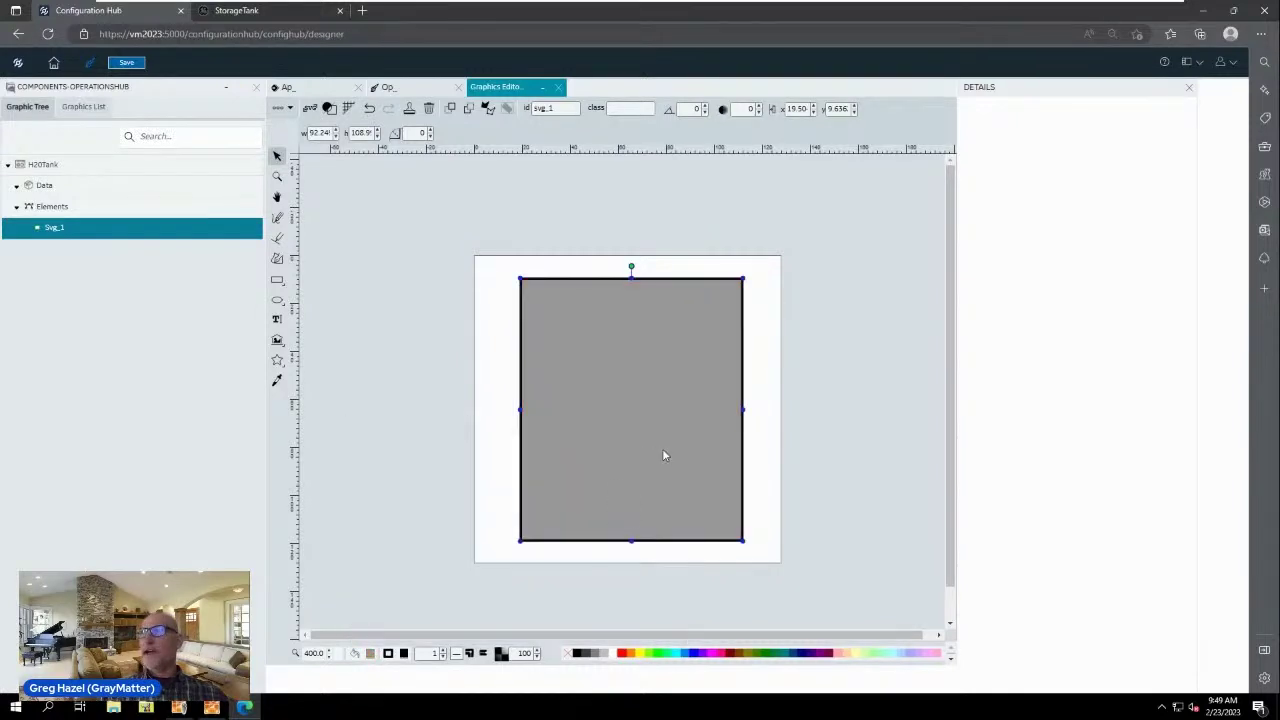
{"action": "left_click", "coordinate": [443, 657]}
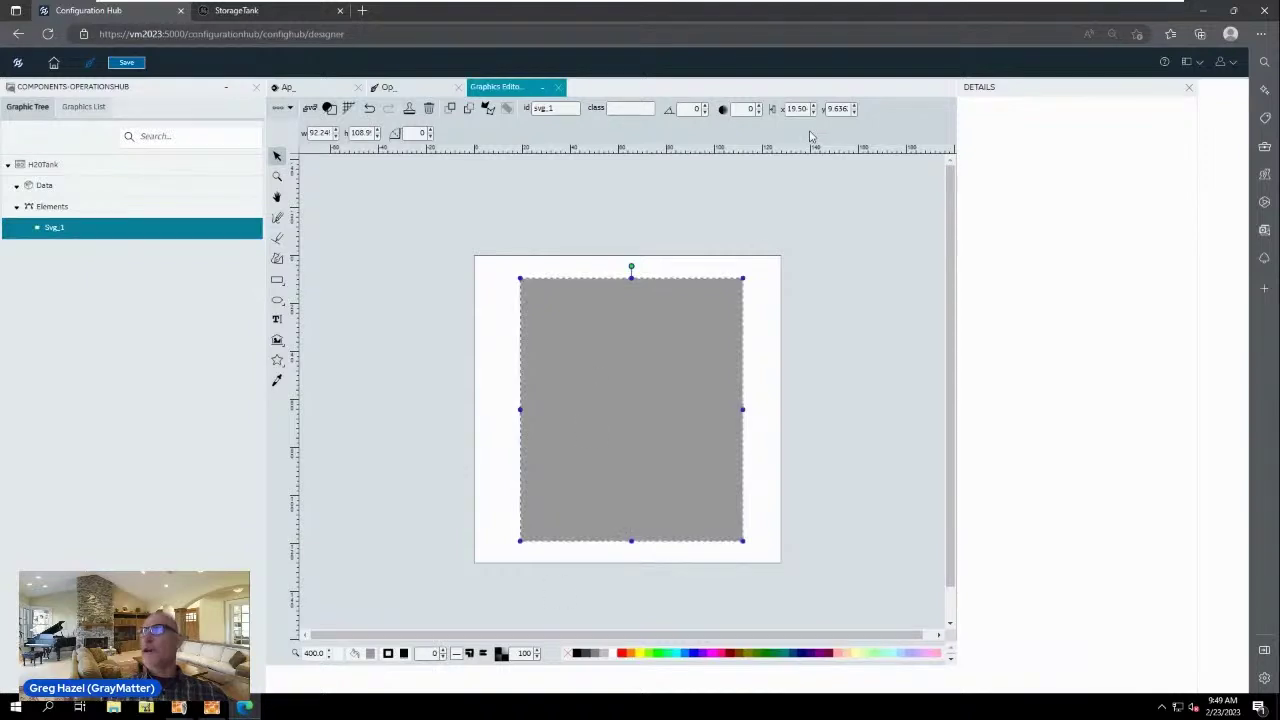
Step: Set the grey rectangle's rotation angle to 10 degrees
{"action": "left_click", "coordinate": [707, 111]}
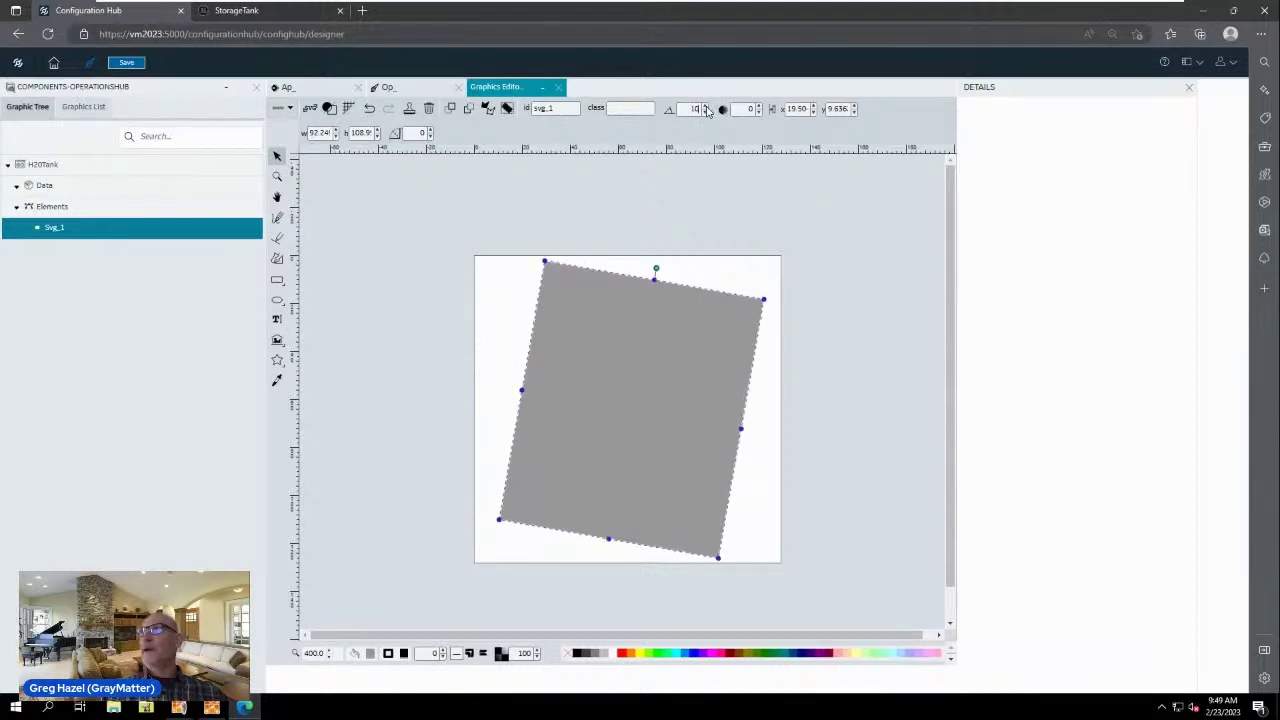
Step: Set the grey rectangle's rotation angle to 0 and move it near the canvas's upper edge, at about x 19.75, y 2.75
{"action": "left_click", "coordinate": [705, 114]}
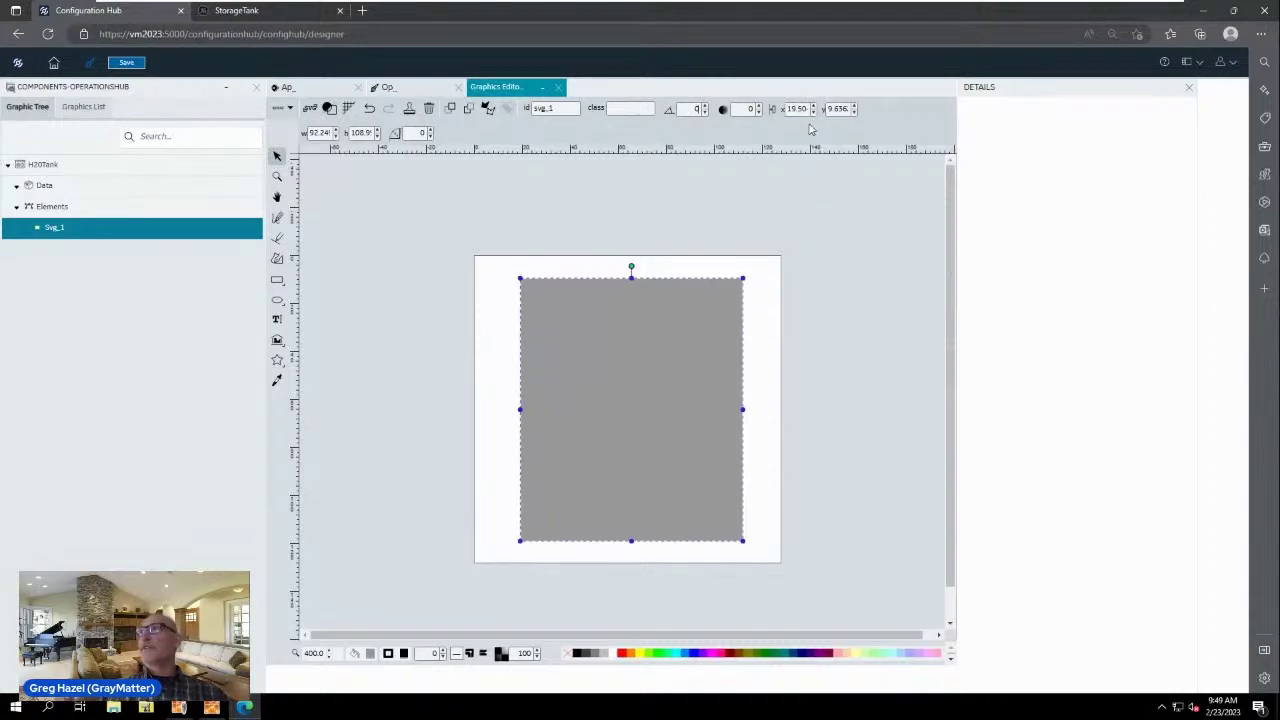
{"action": "left_click_drag", "start_coordinate": [856, 109], "coordinate": [610, 372]}
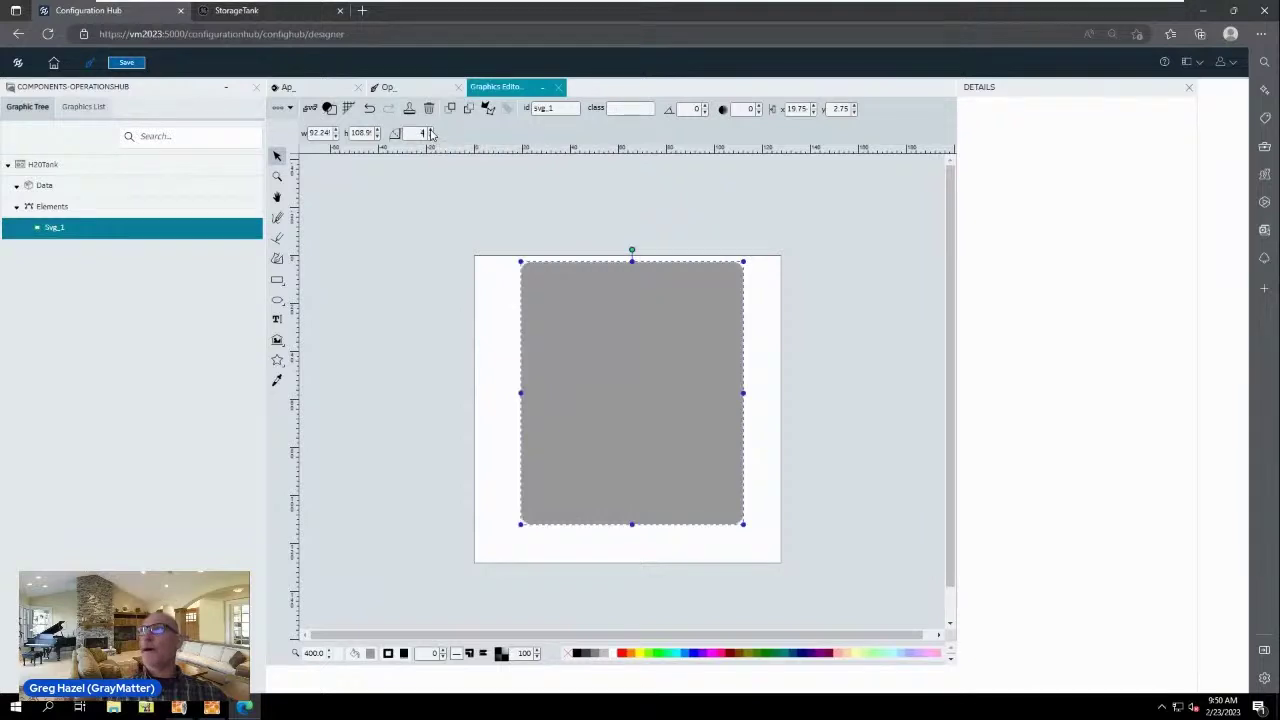
Step: Round the grey rectangle's corners with a radius of 15
{"action": "left_click", "coordinate": [431, 133]}
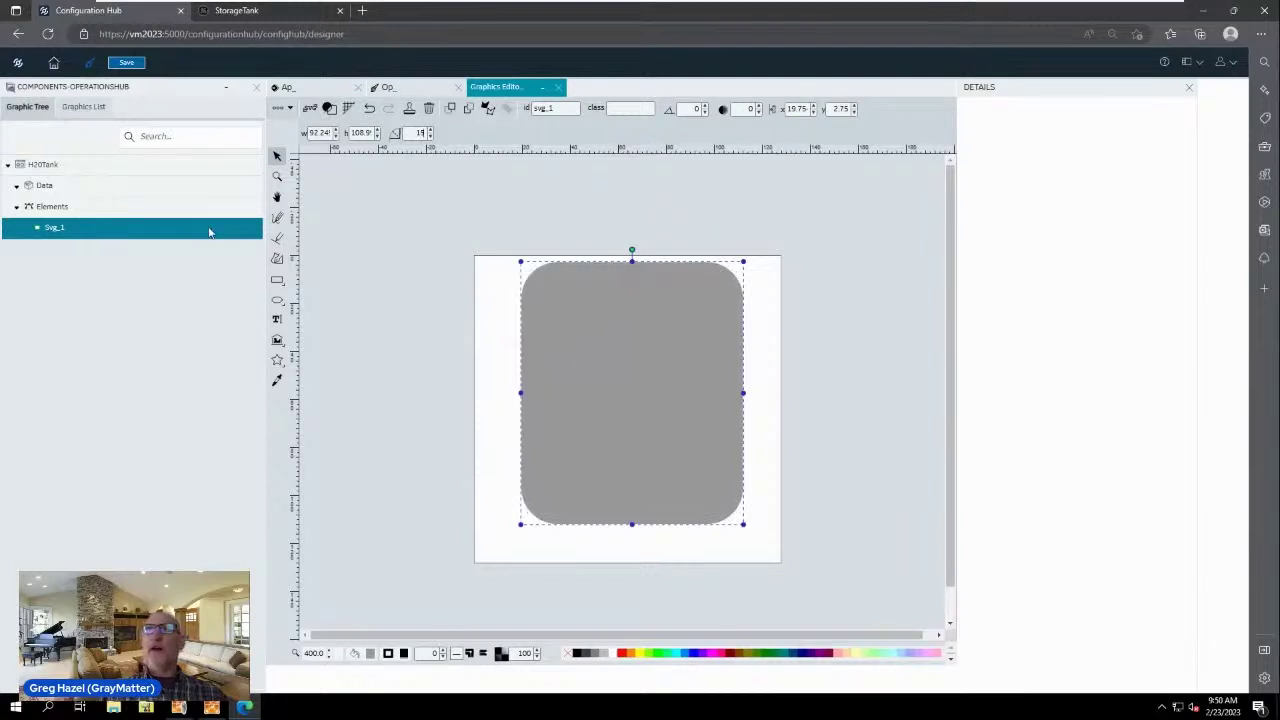
Step: Draw a narrow vertical rectangle about 20 wide and 94 high inside the grey tank, positioned at about x 72.5, y 8.6
{"action": "left_click", "coordinate": [277, 280]}
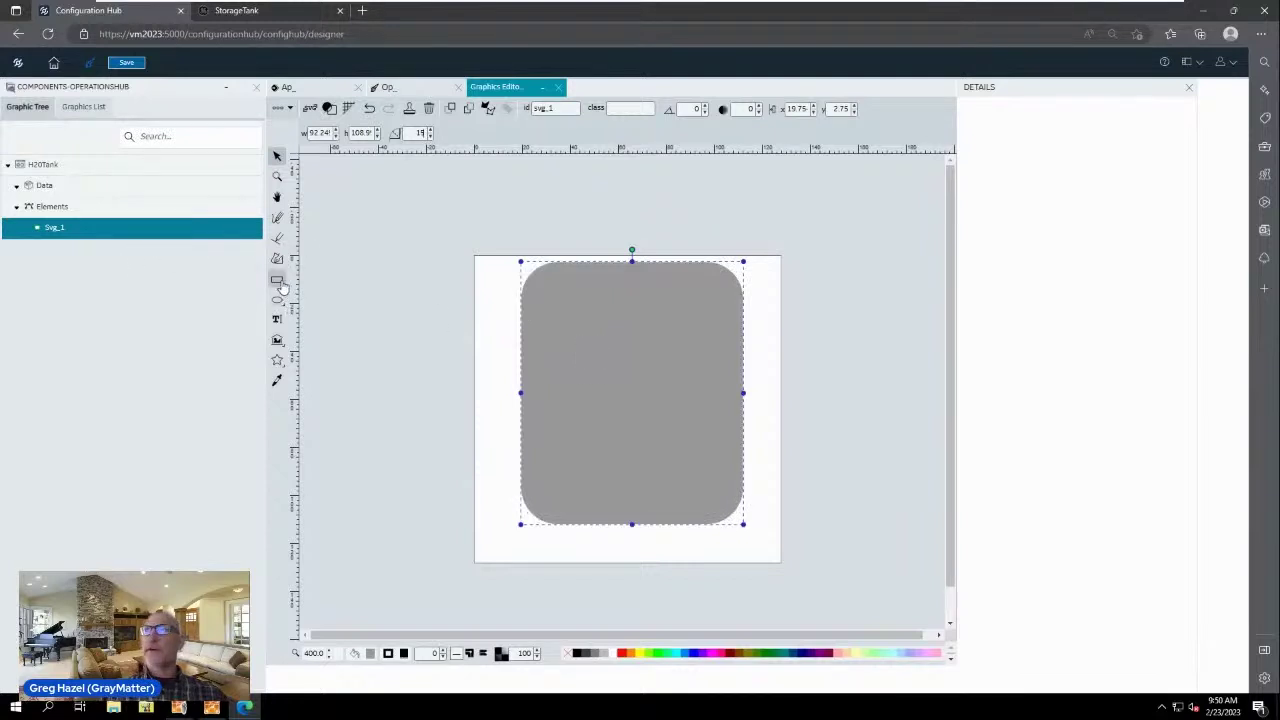
{"action": "left_click_drag", "start_coordinate": [633, 281], "coordinate": [684, 513]}
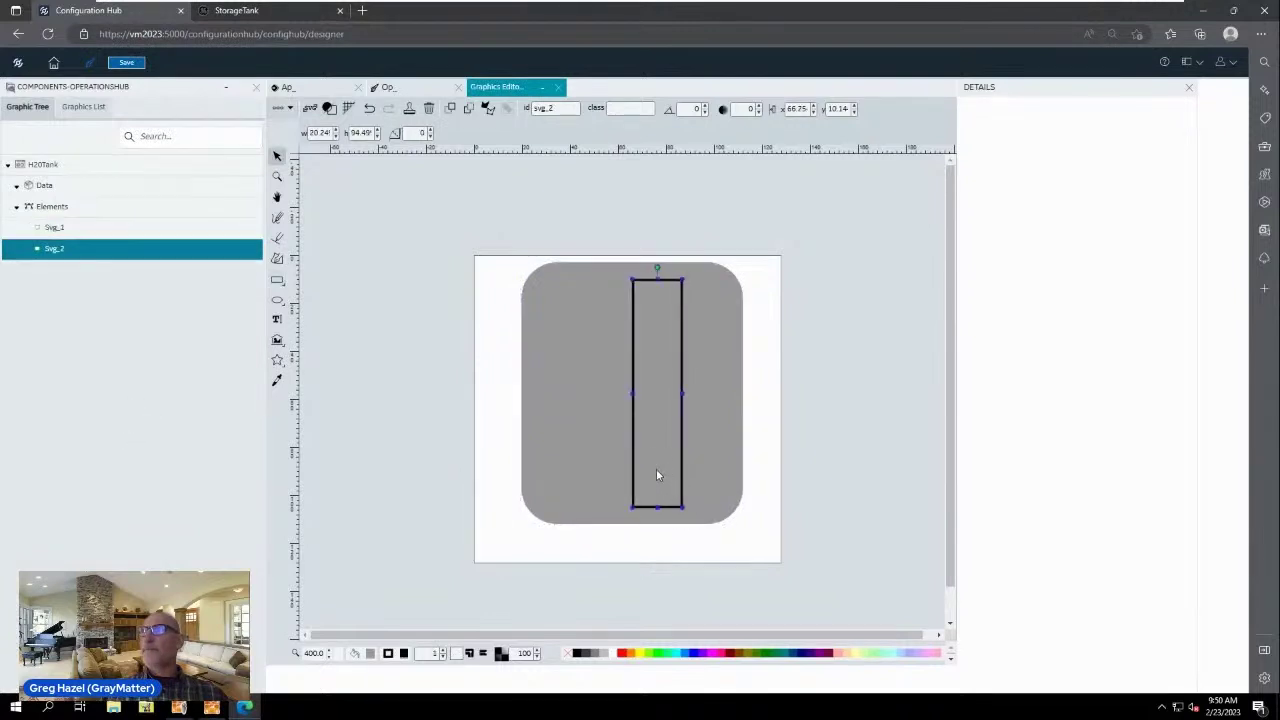
{"action": "left_click_drag", "start_coordinate": [656, 468], "coordinate": [671, 465]}
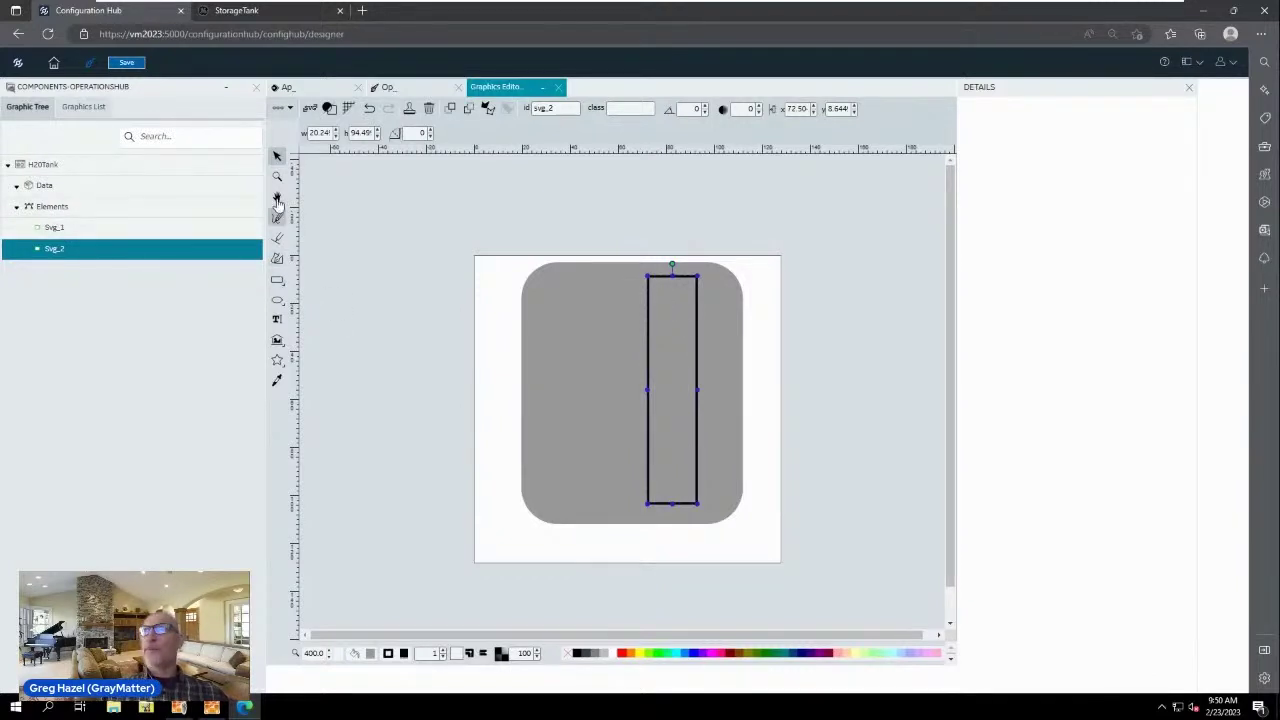
Step: Add the text "Storage Tank" near the upper part of the grey tank shape
{"action": "left_click", "coordinate": [277, 320]}
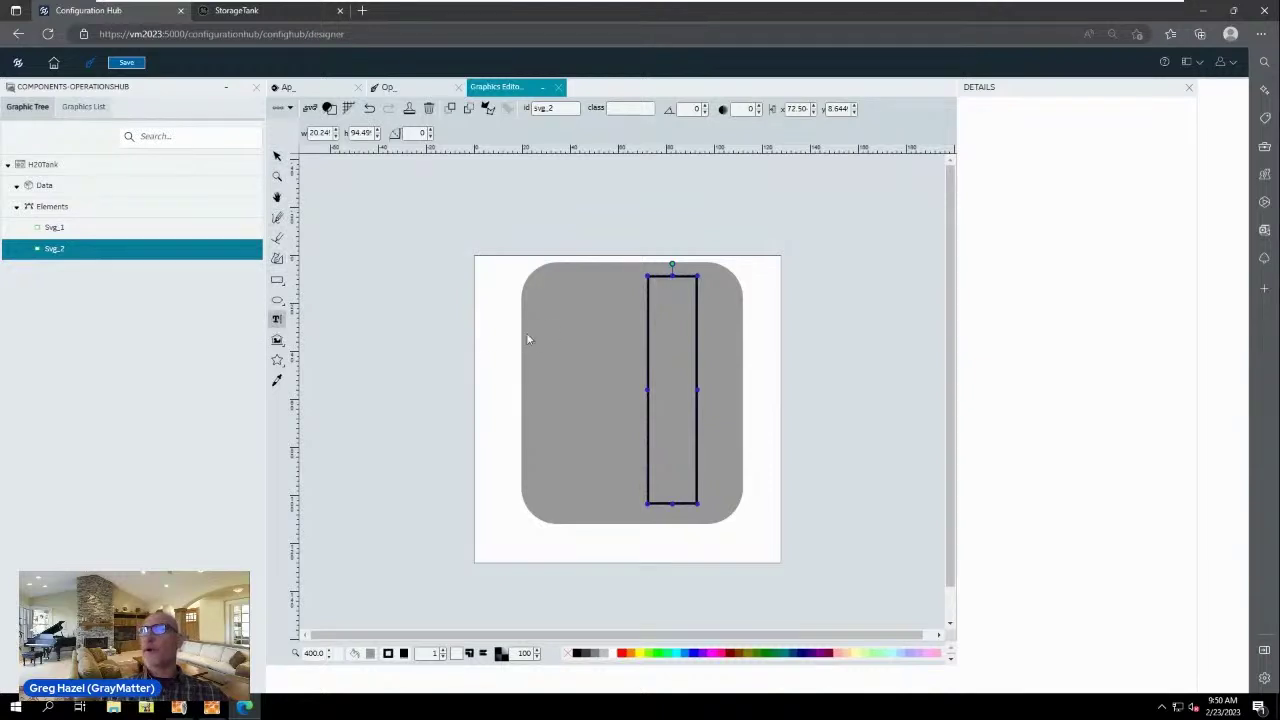
{"action": "left_click", "coordinate": [543, 328]}
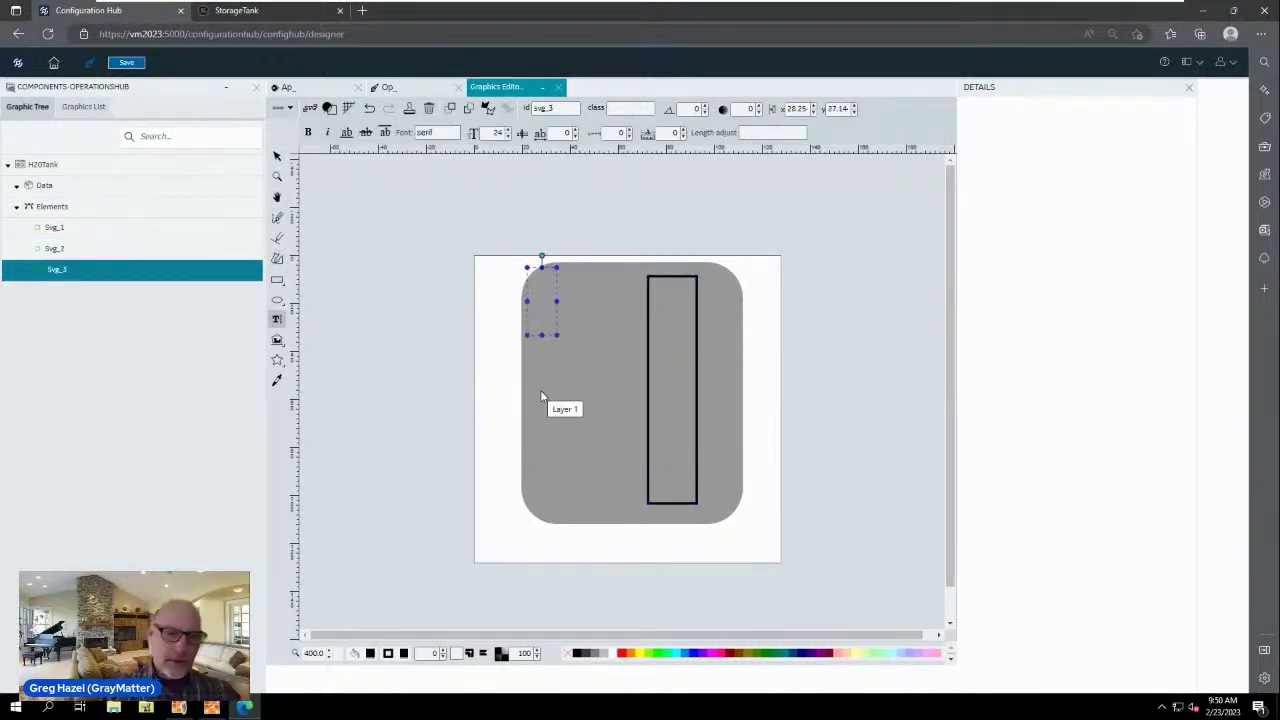
{"action": "type", "text": "S"}
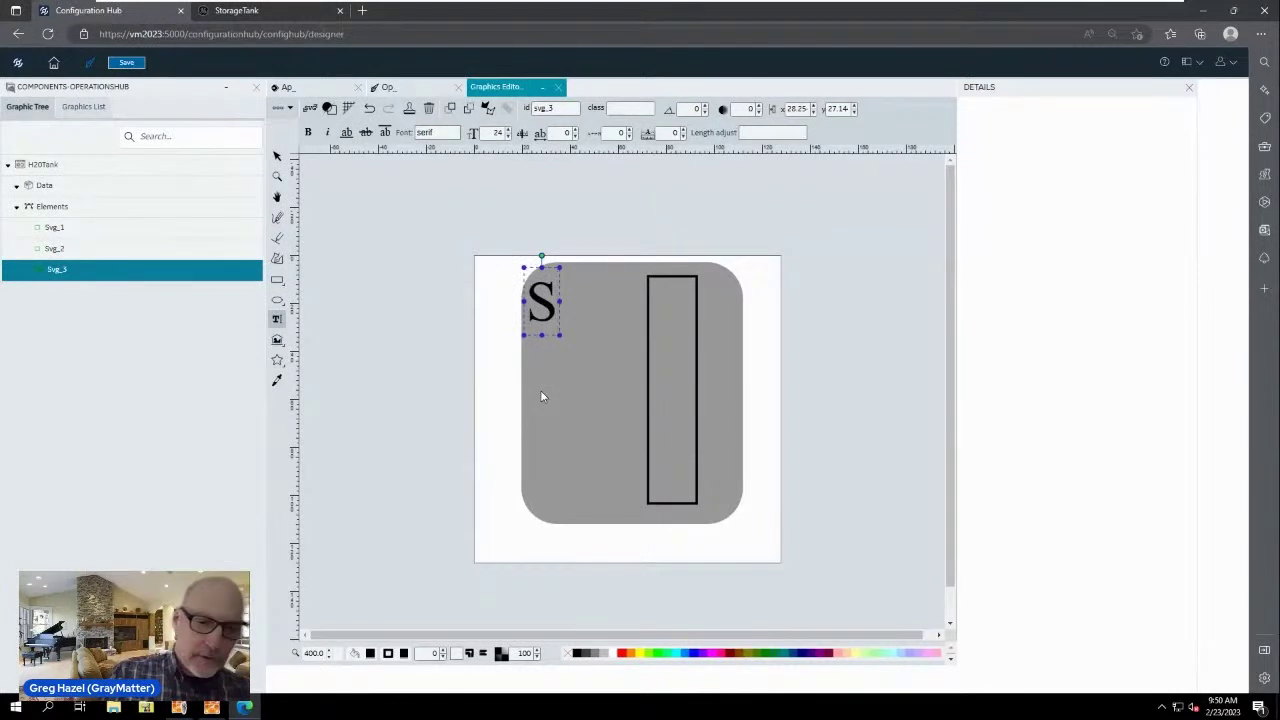
{"action": "type", "text": "torag"}
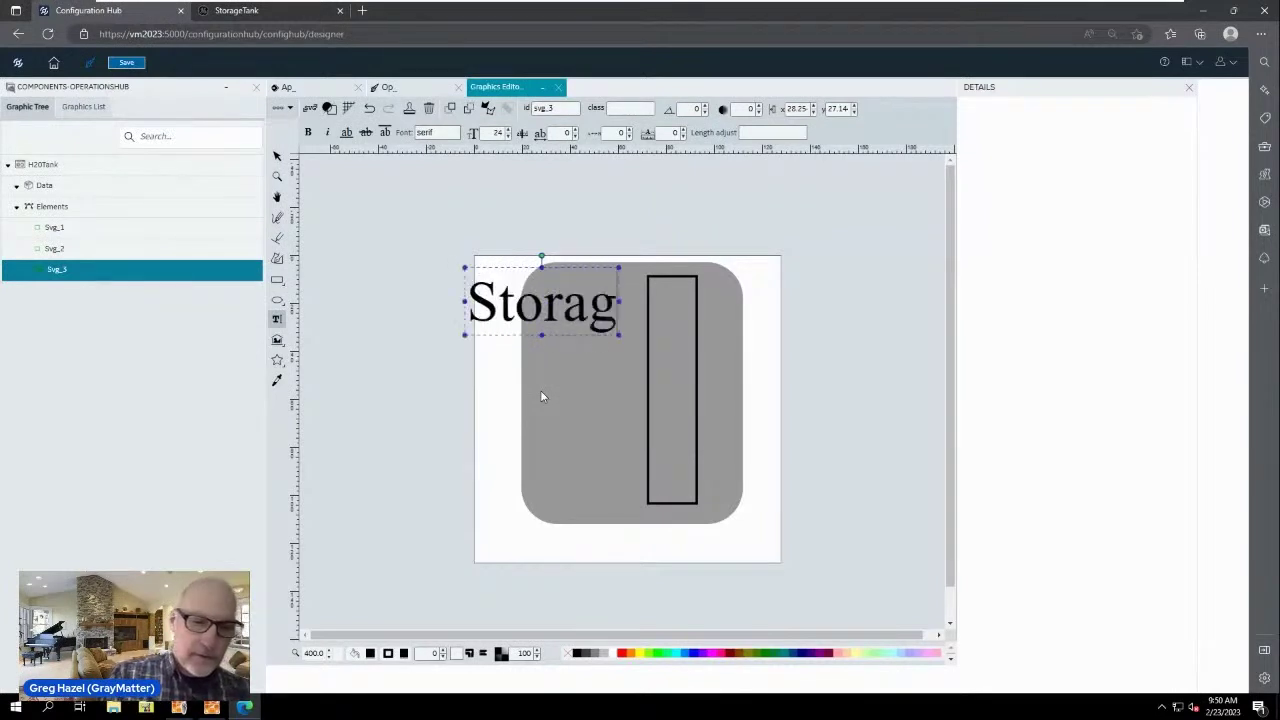
{"action": "type", "text": "e Tan"}
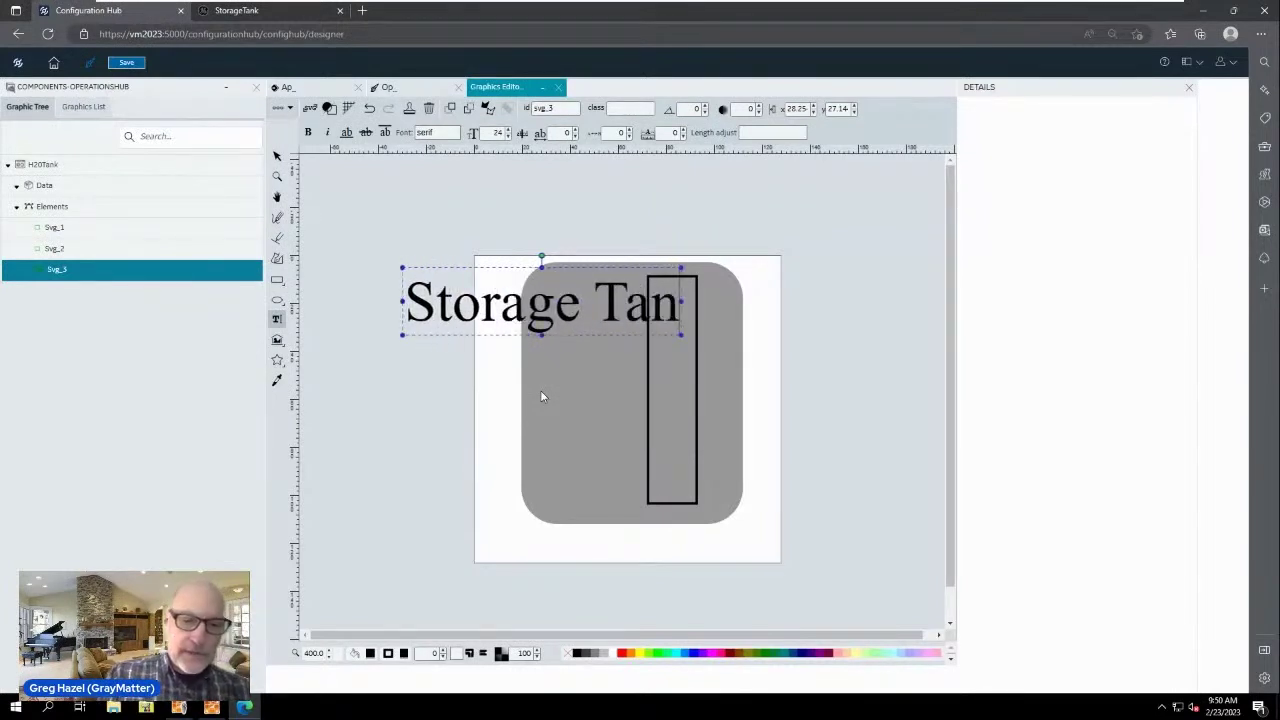
{"action": "type", "text": "k"}
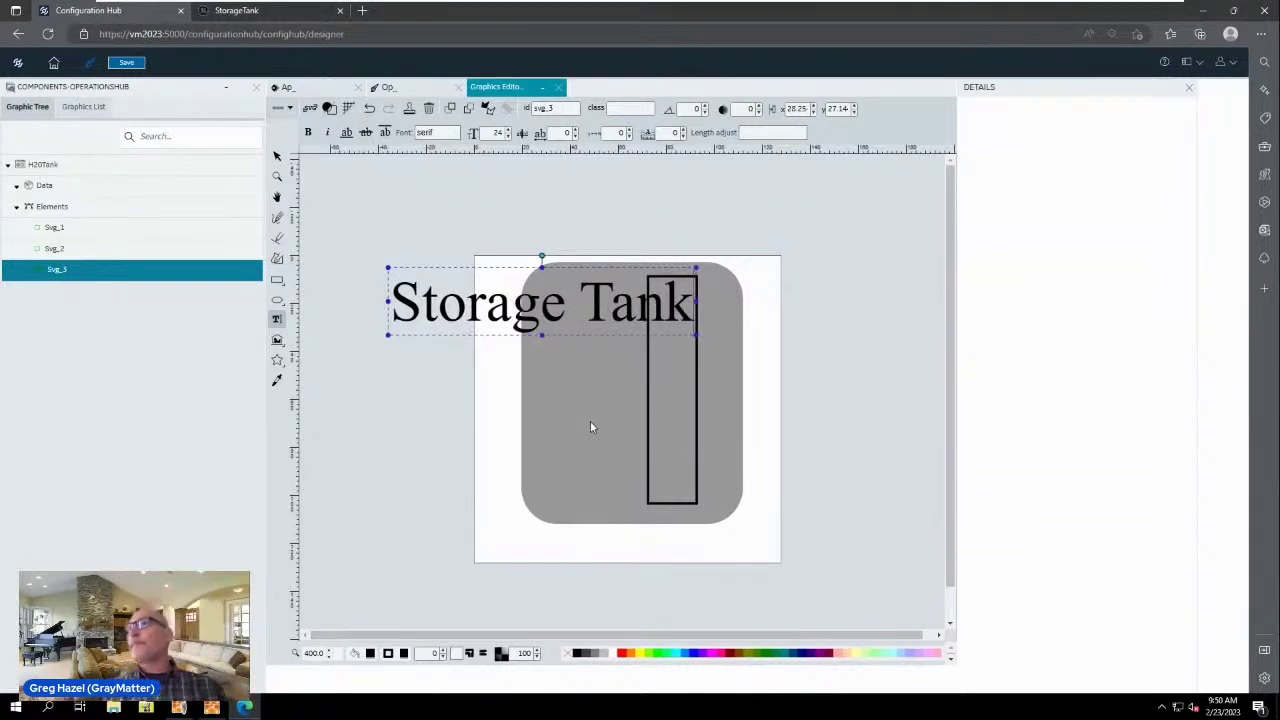
Step: Set the "Storage Tank" text's font size to 12 and shrink its width so it fits between the tank edge and the narrow rectangle
{"action": "left_click", "coordinate": [495, 135]}
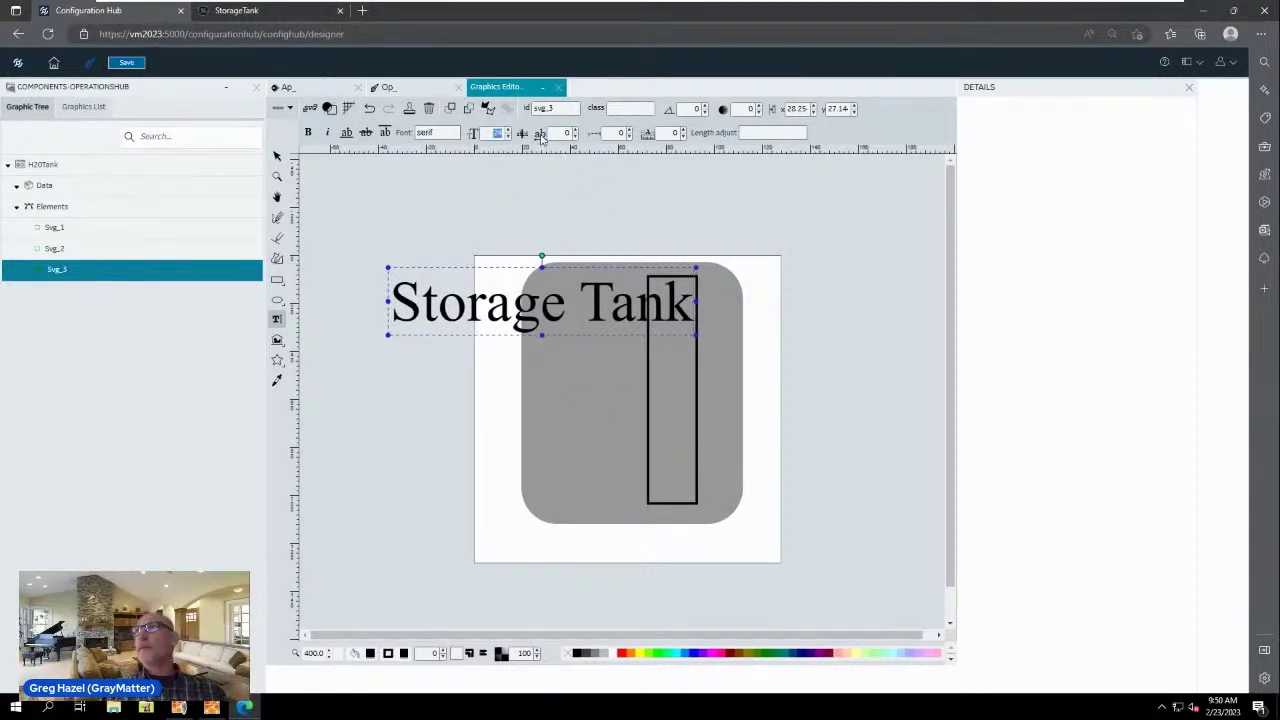
{"action": "type", "text": "13"}
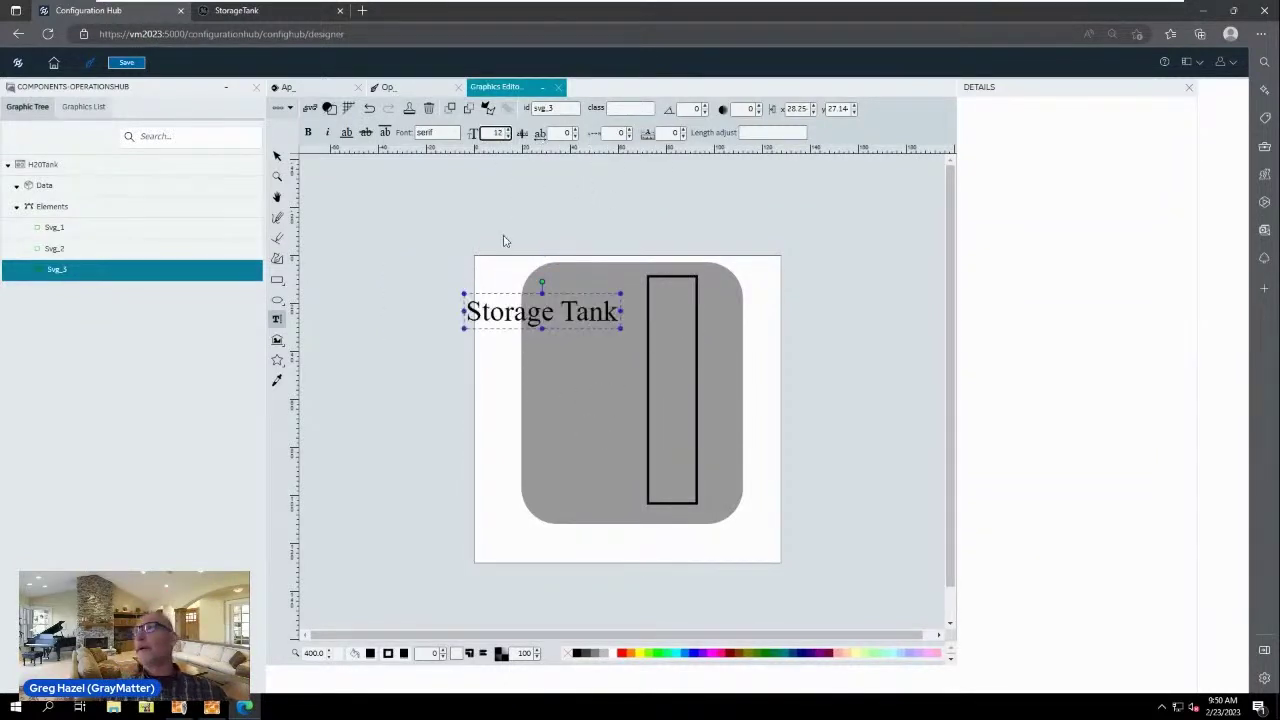
{"action": "left_click_drag", "start_coordinate": [461, 329], "coordinate": [537, 320]}
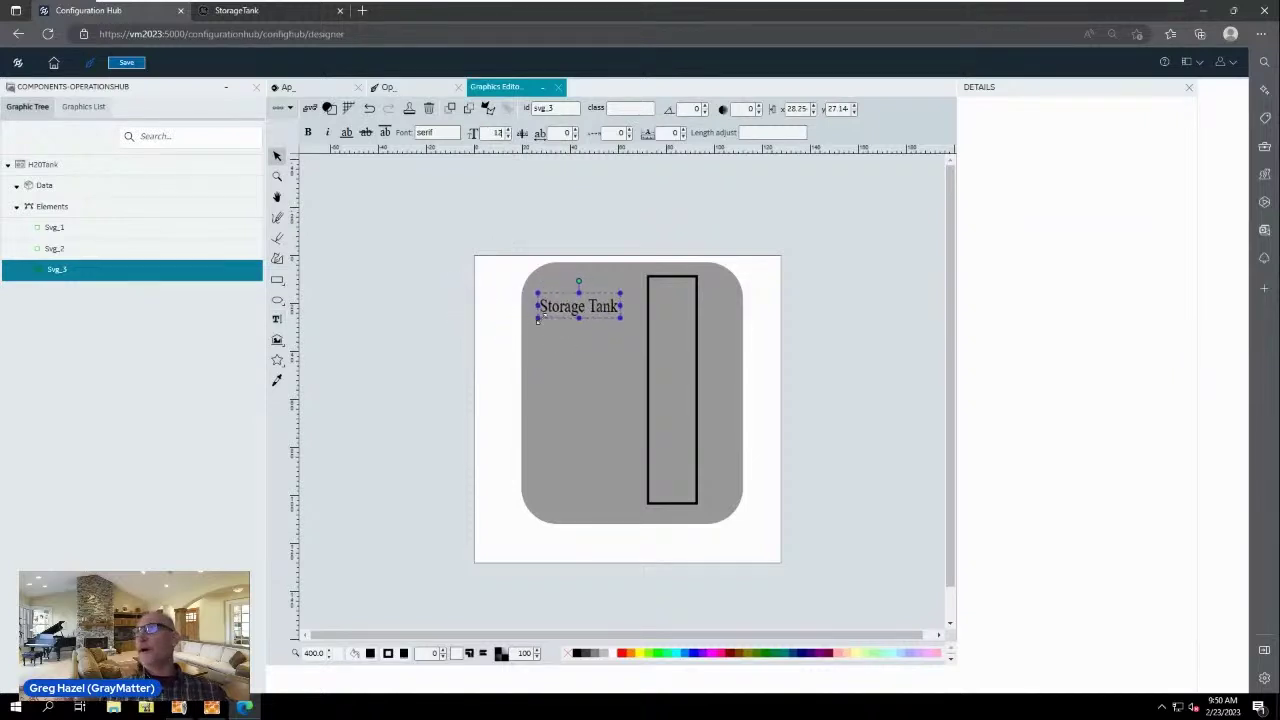
{"action": "left_click", "coordinate": [578, 362]}
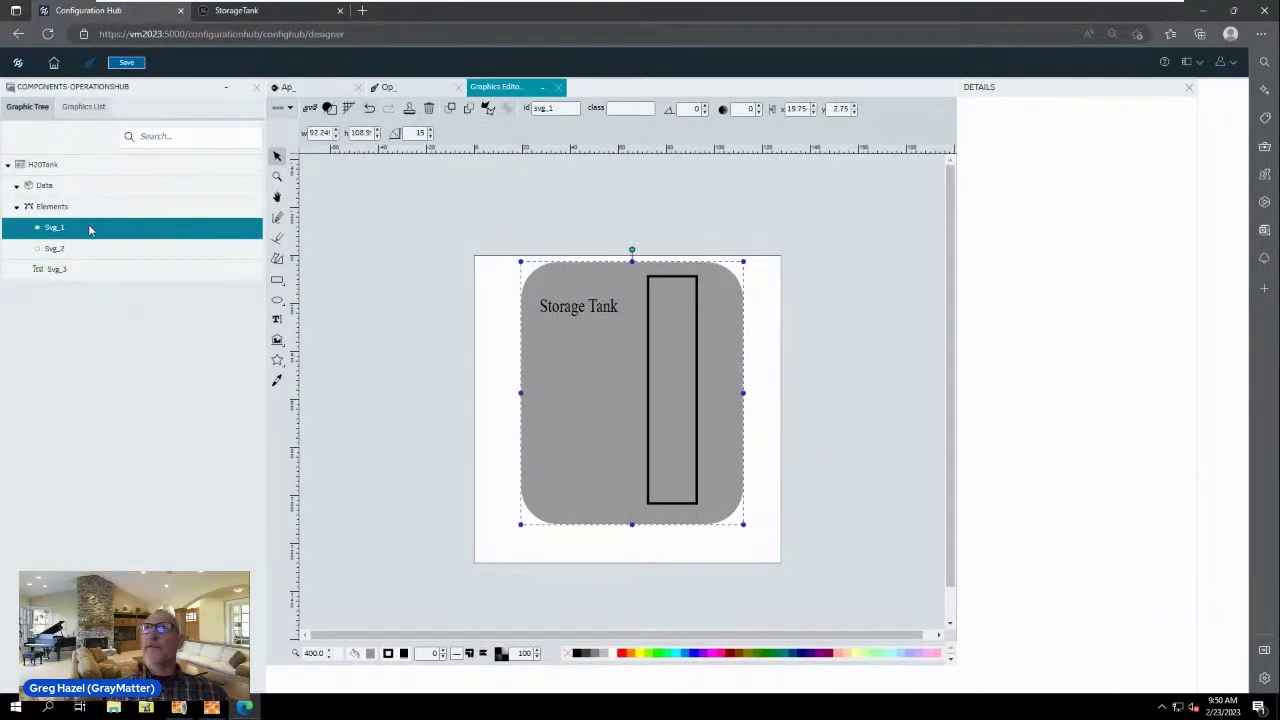
Step: Add a second text reading "Value" in the lower part of the grey tank
{"action": "left_click", "coordinate": [277, 320]}
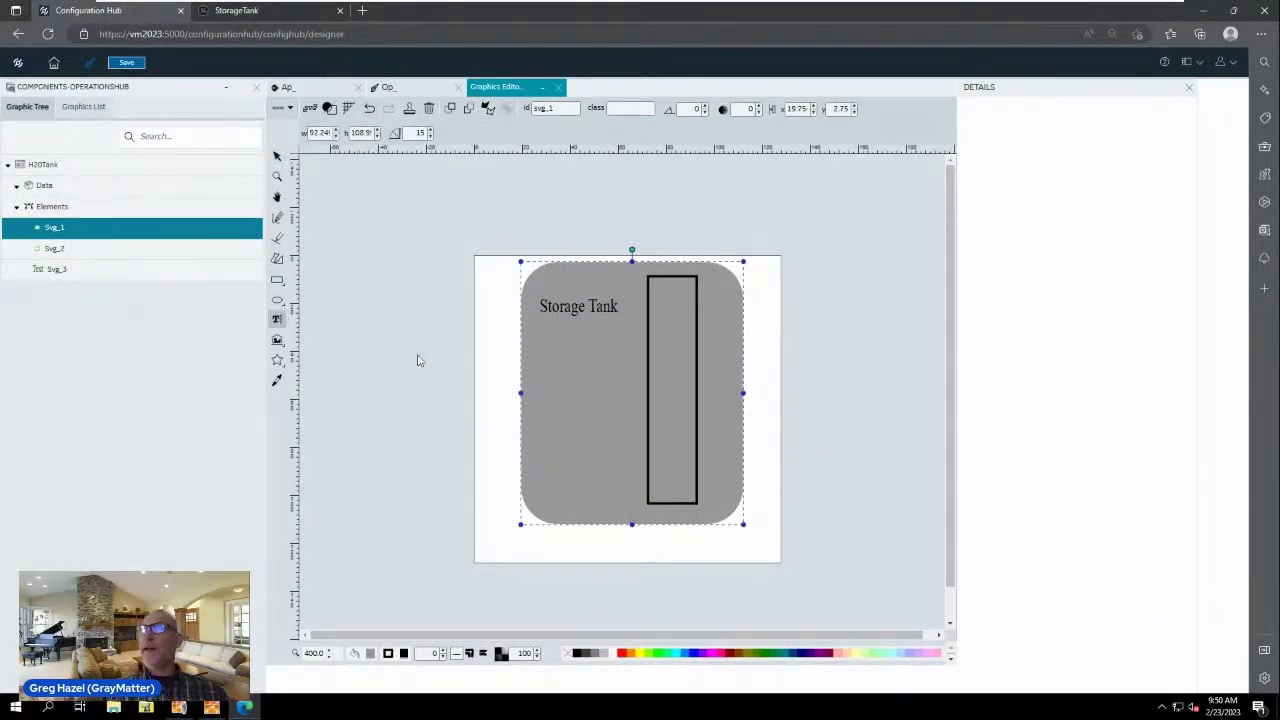
{"action": "left_click", "coordinate": [560, 468]}
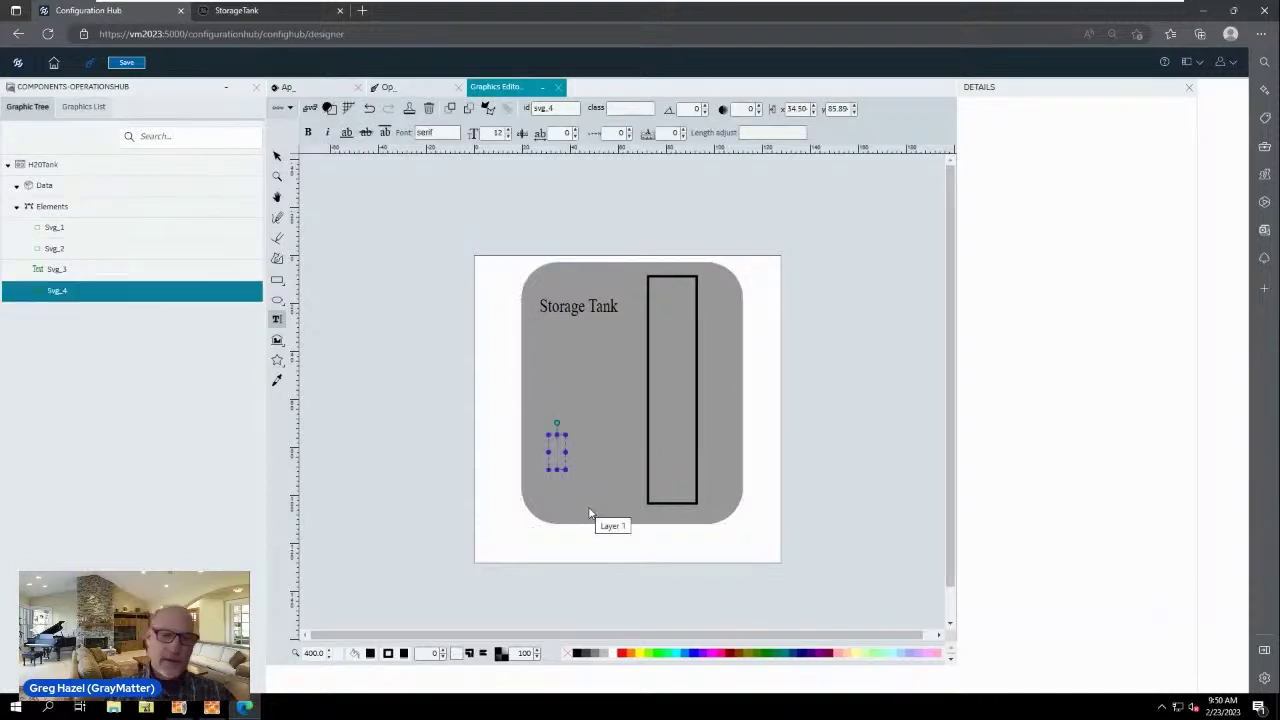
{"action": "type", "text": "Value"}
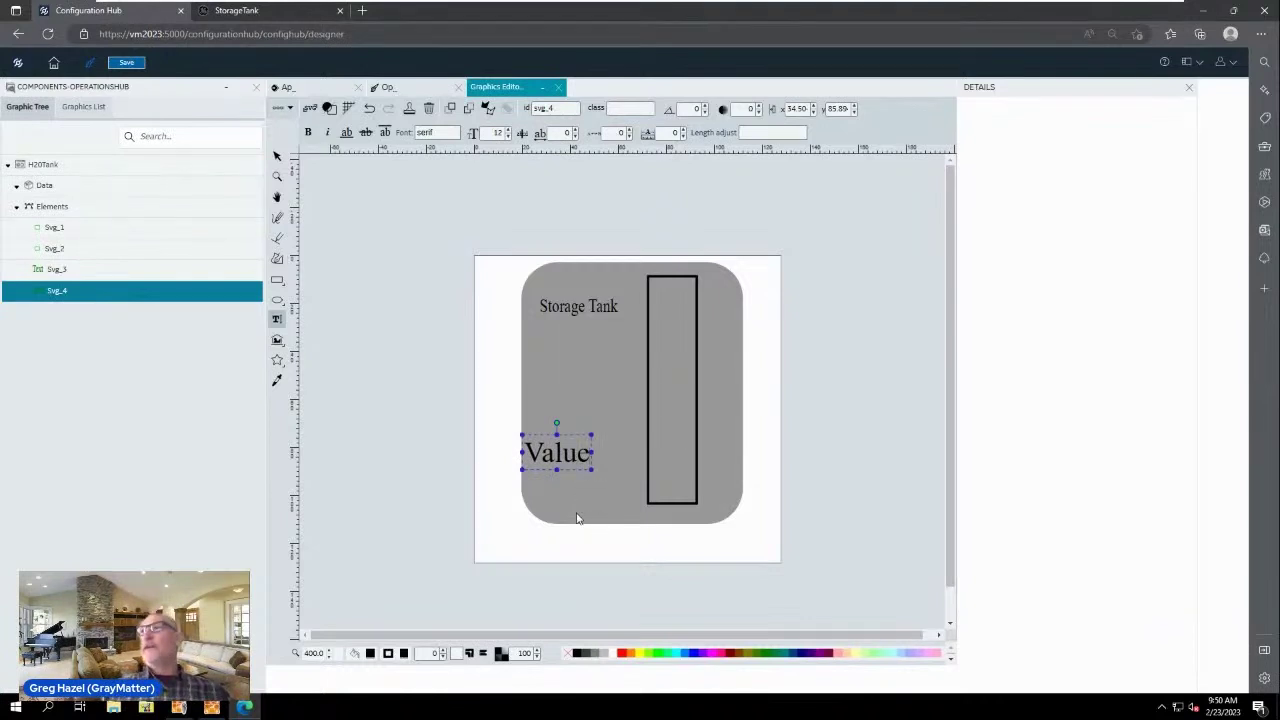
{"action": "key", "text": "Return"}
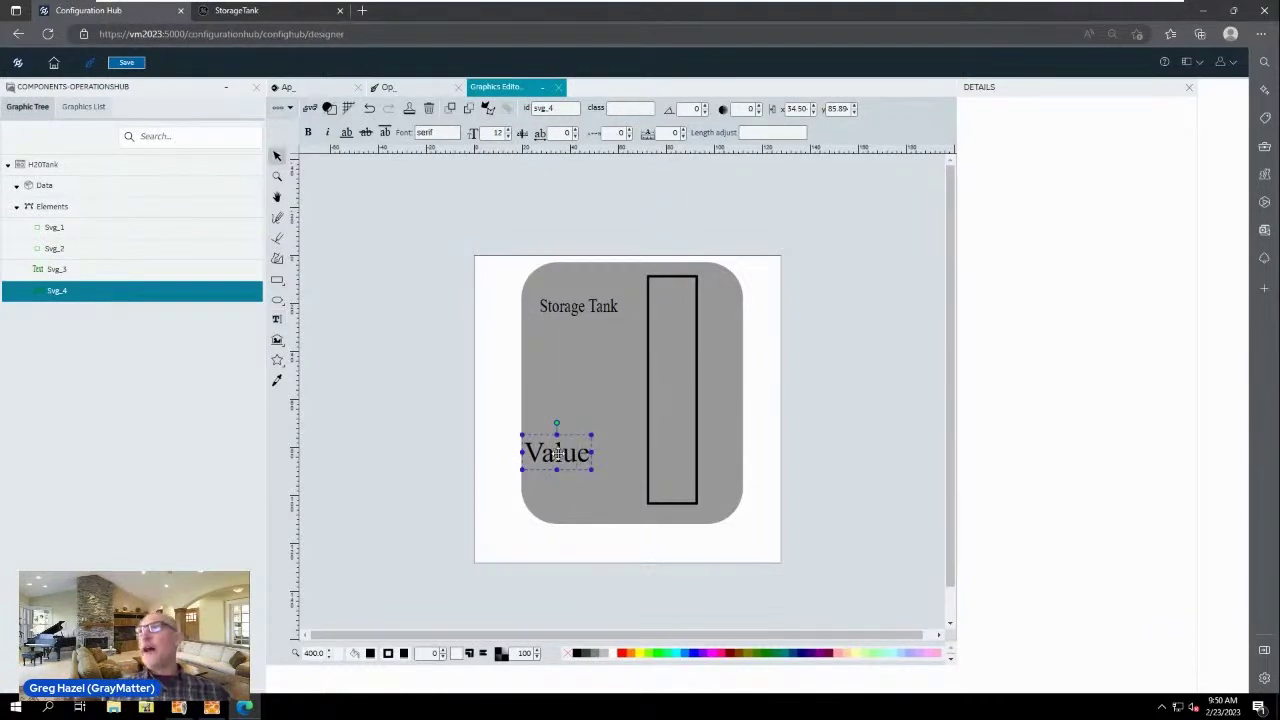
Step: Change the "Value" text's font to sans-serif and its size to 9
{"action": "left_click", "coordinate": [457, 139]}
{"action": "left_click", "coordinate": [440, 161]}
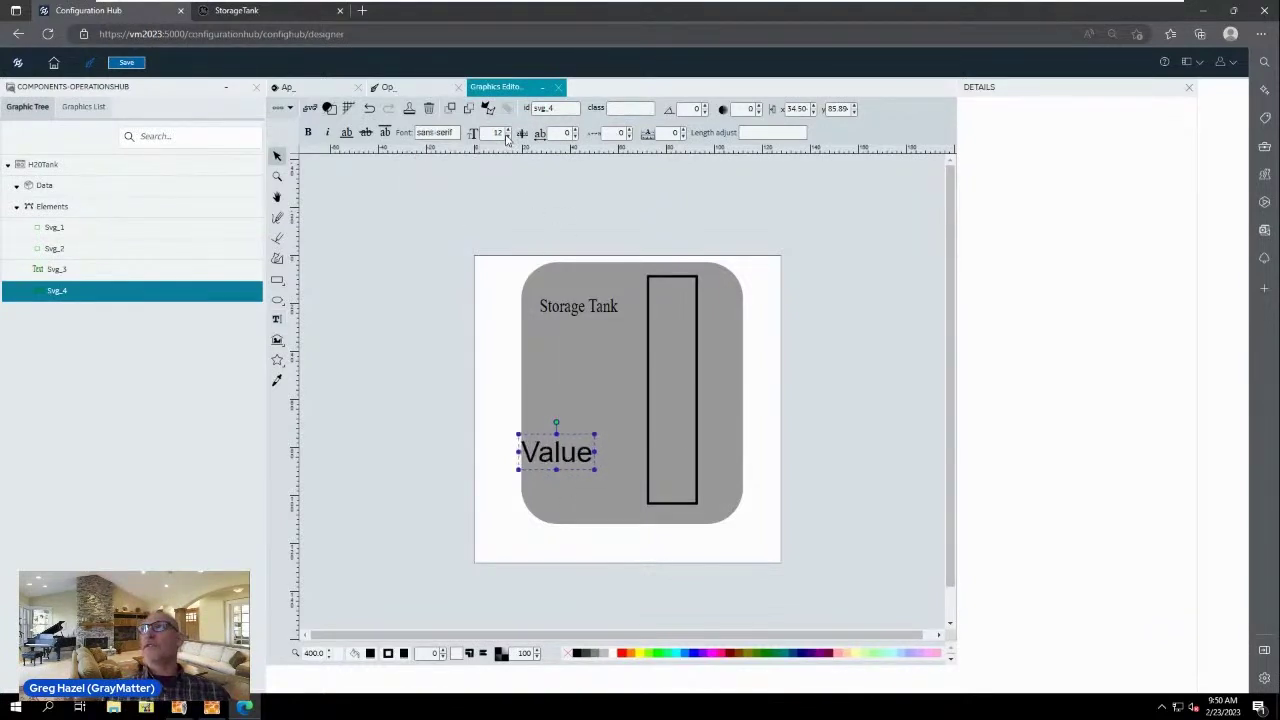
{"action": "left_click", "coordinate": [507, 137]}
{"action": "left_click", "coordinate": [507, 137]}
{"action": "left_click", "coordinate": [507, 137]}
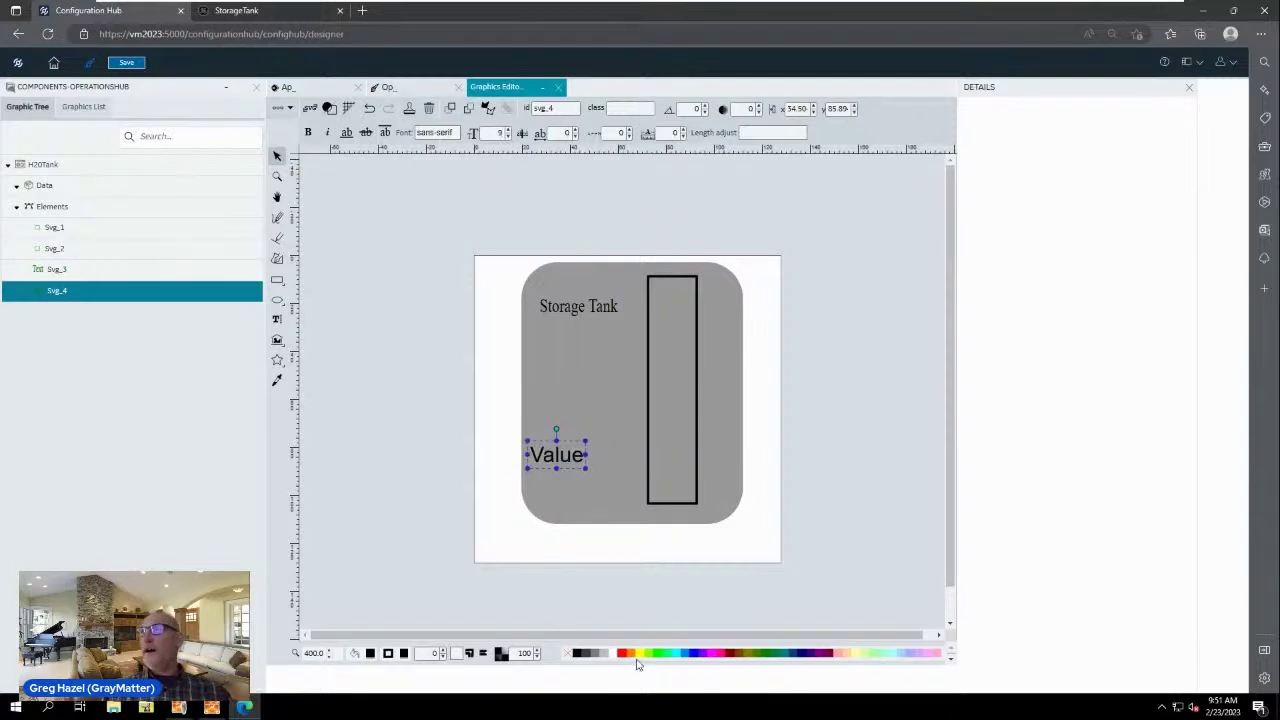
Step: Colour the "Value" text white and move it beside the lower part of the narrow rectangle
{"action": "left_click", "coordinate": [611, 655]}
{"action": "left_click_drag", "start_coordinate": [541, 464], "coordinate": [610, 442]}
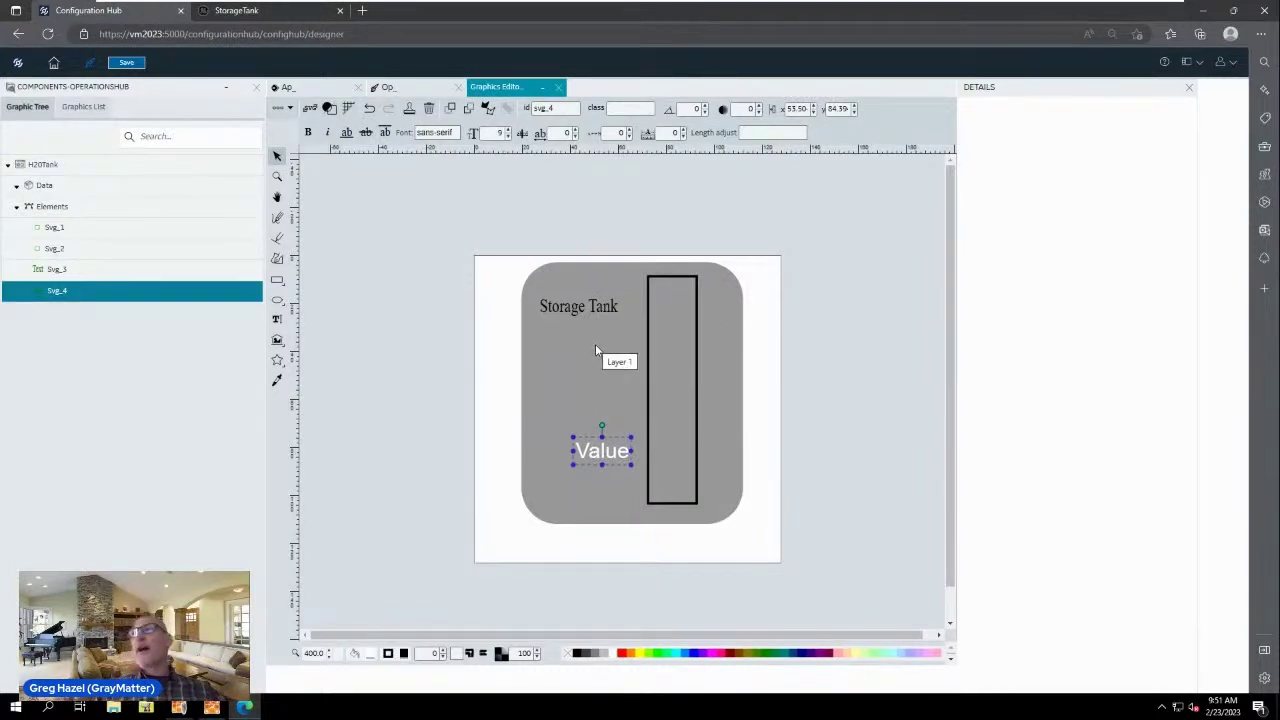
Step: Add a fill animation to the narrow vertical rectangle (Svg_2)
{"action": "left_click", "coordinate": [625, 397]}
{"action": "left_click", "coordinate": [673, 400]}
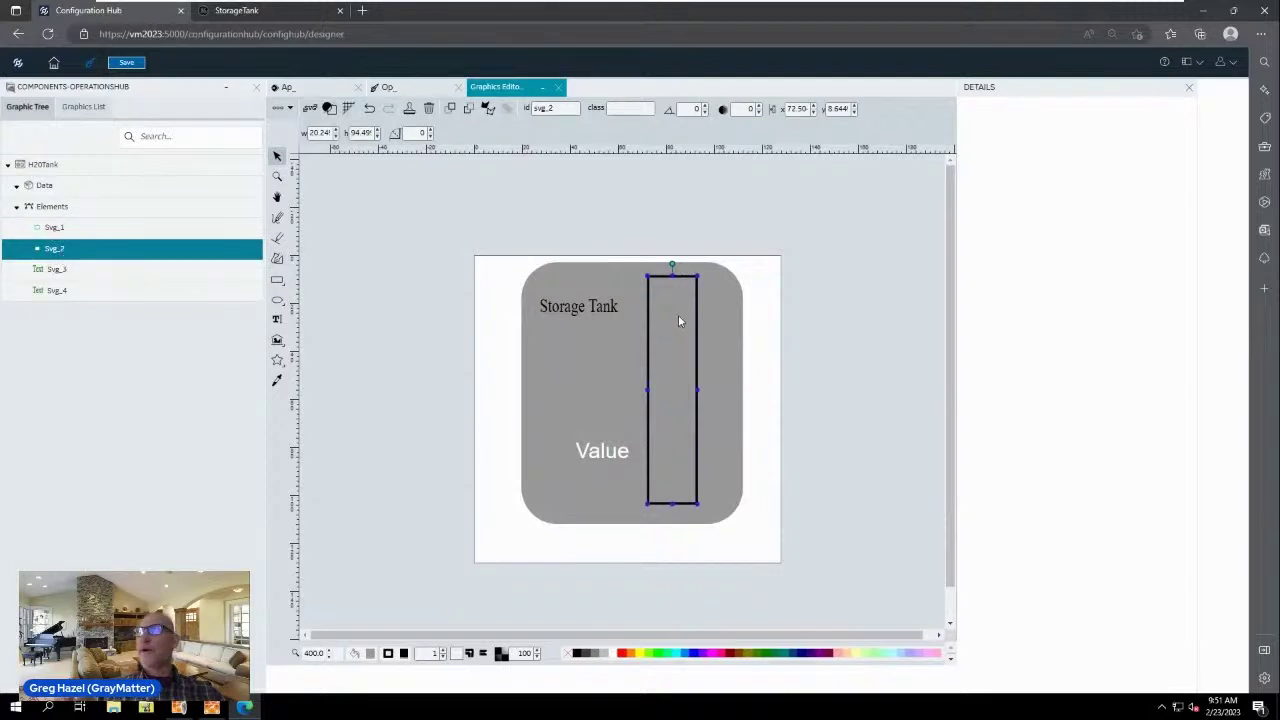
{"action": "right_click", "coordinate": [78, 251]}
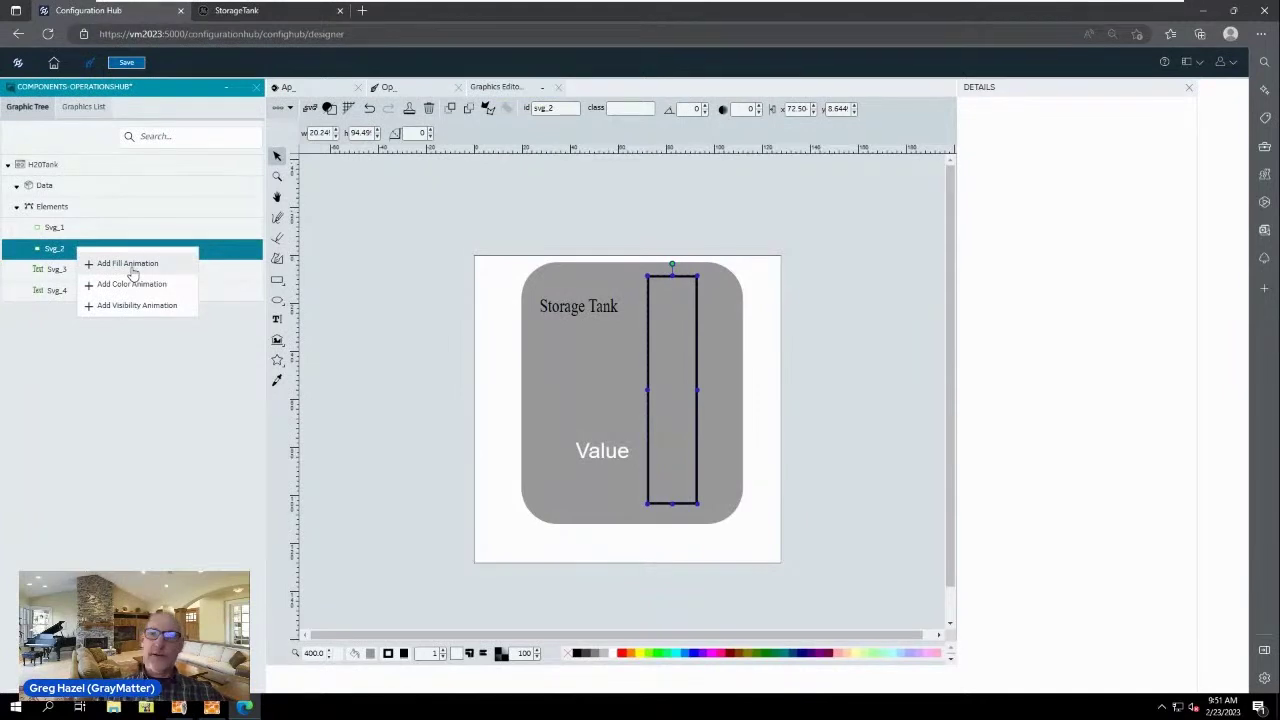
{"action": "left_click", "coordinate": [131, 266]}
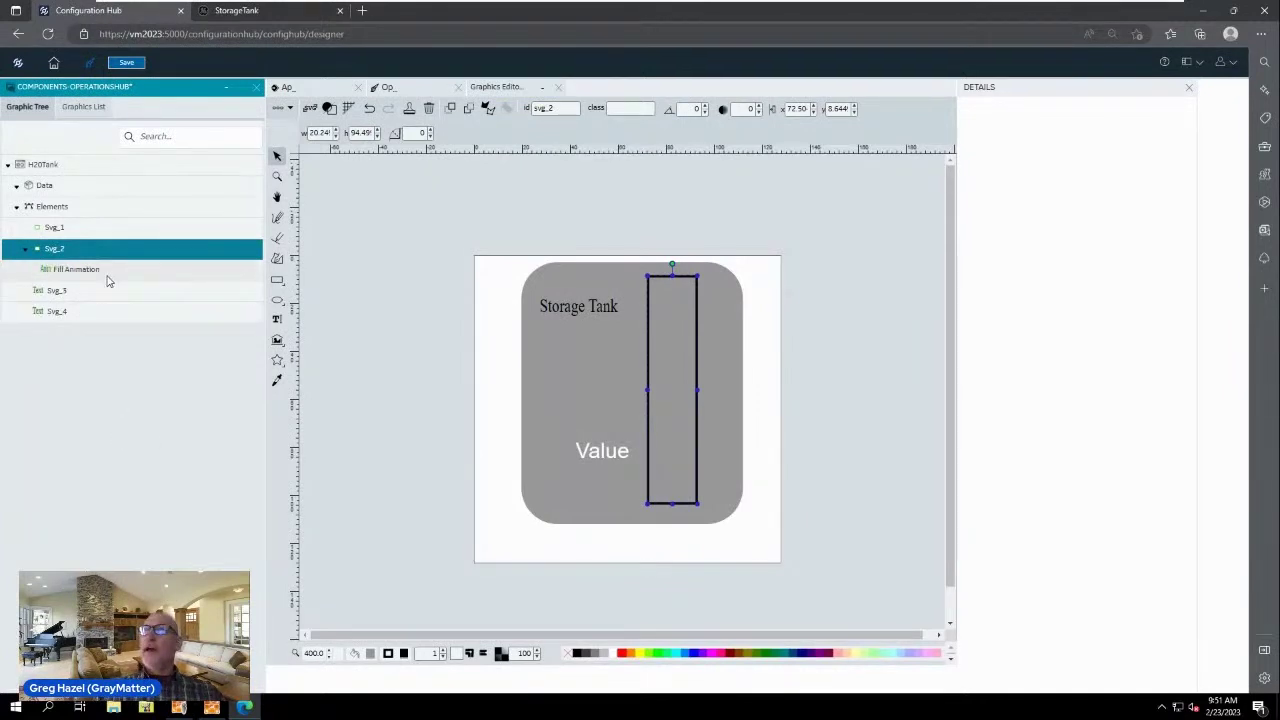
Step: Add a DataLink animation to the "Value" text (Svg_4) and save the H20Tank graphic
{"action": "left_click", "coordinate": [600, 460]}
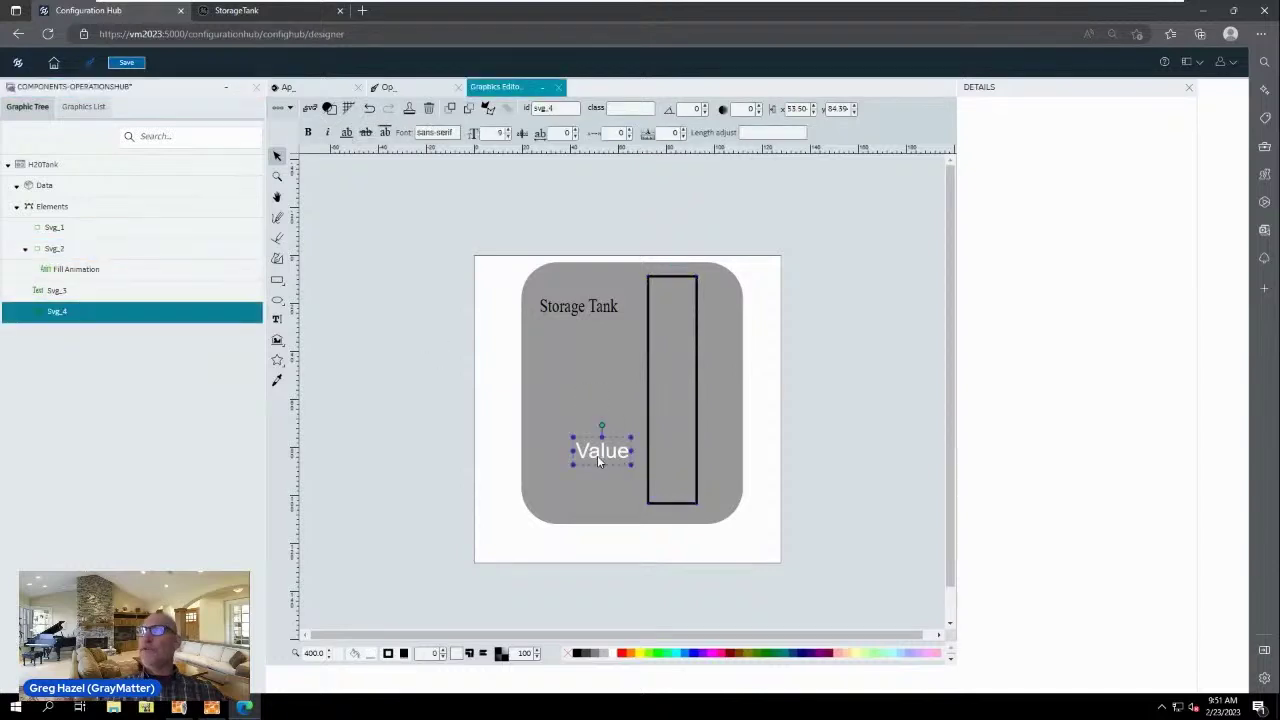
{"action": "right_click", "coordinate": [84, 315]}
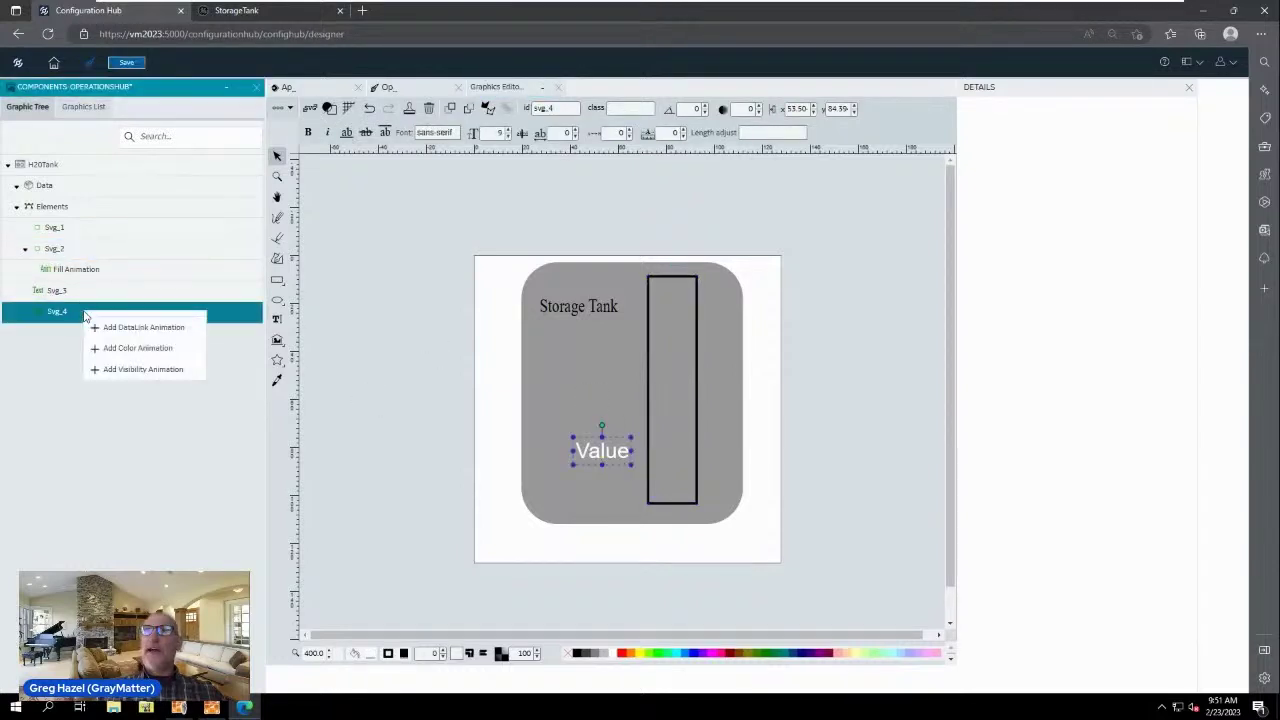
{"action": "left_click", "coordinate": [157, 330]}
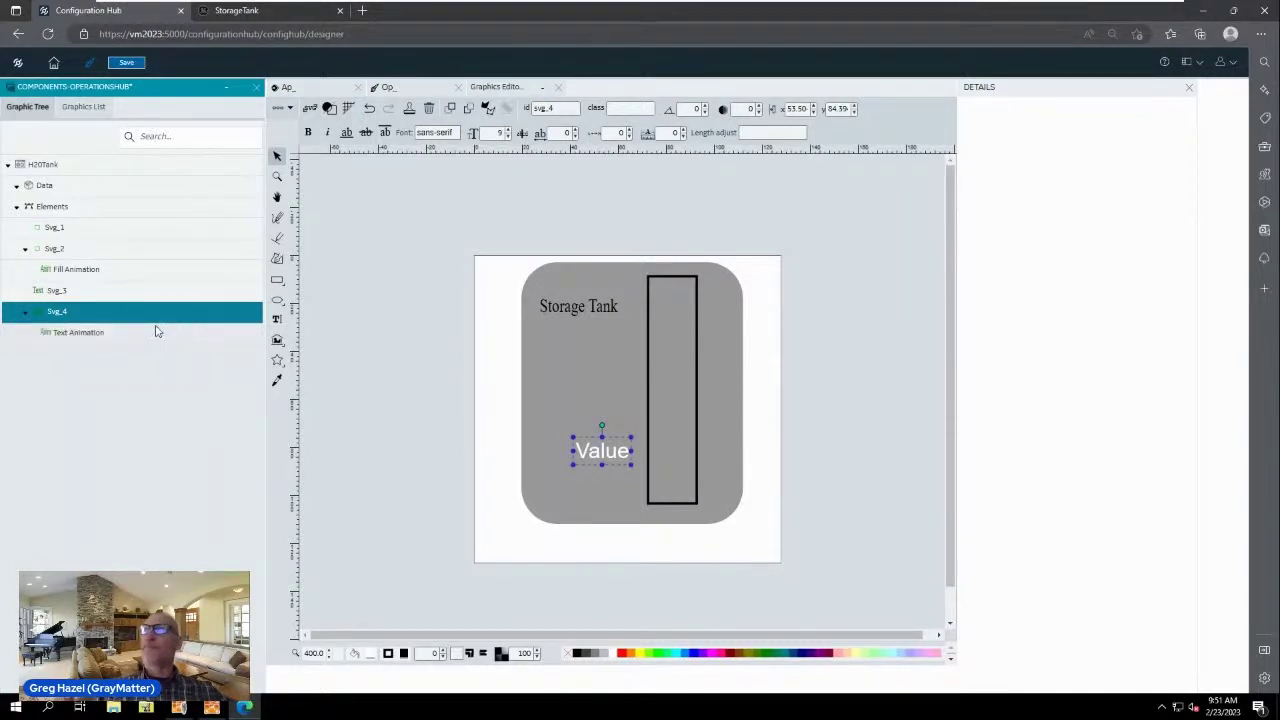
{"action": "left_click", "coordinate": [126, 64]}
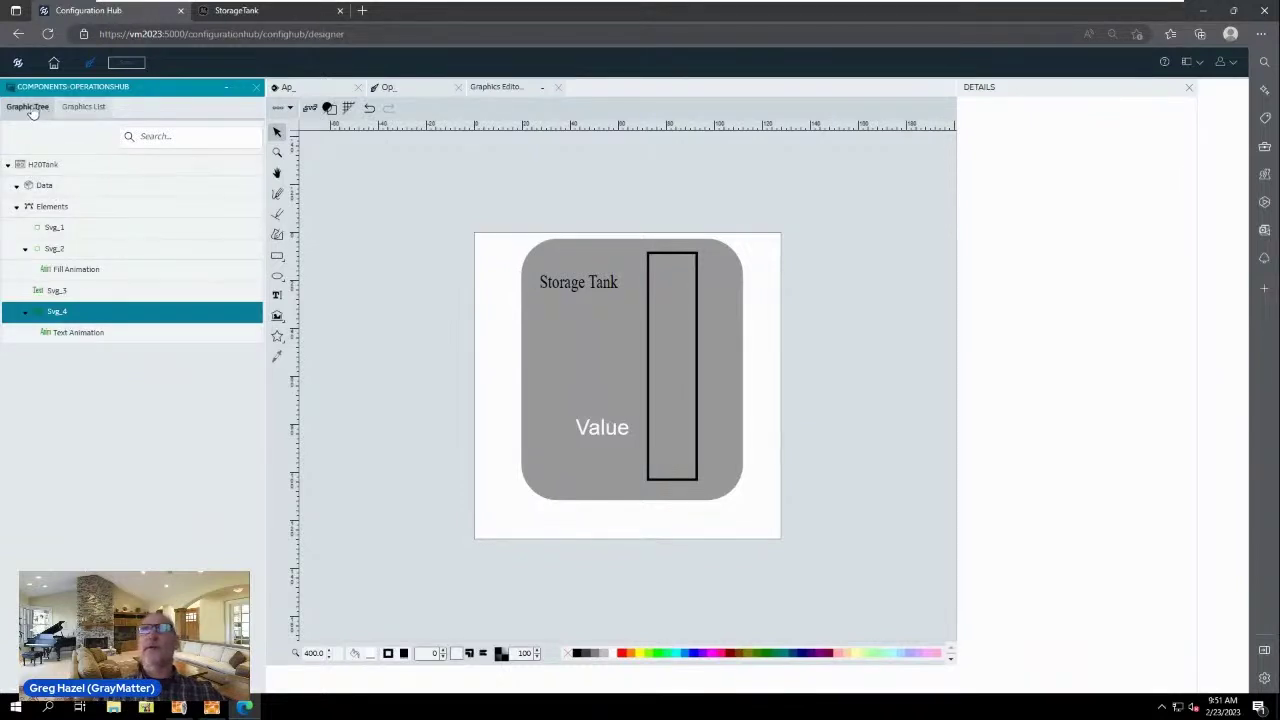
Step: Return to the Opshub23 page and place the custom H20Tank graphic from the GMS HP HMI category beside the gauge
{"action": "left_click", "coordinate": [422, 89]}
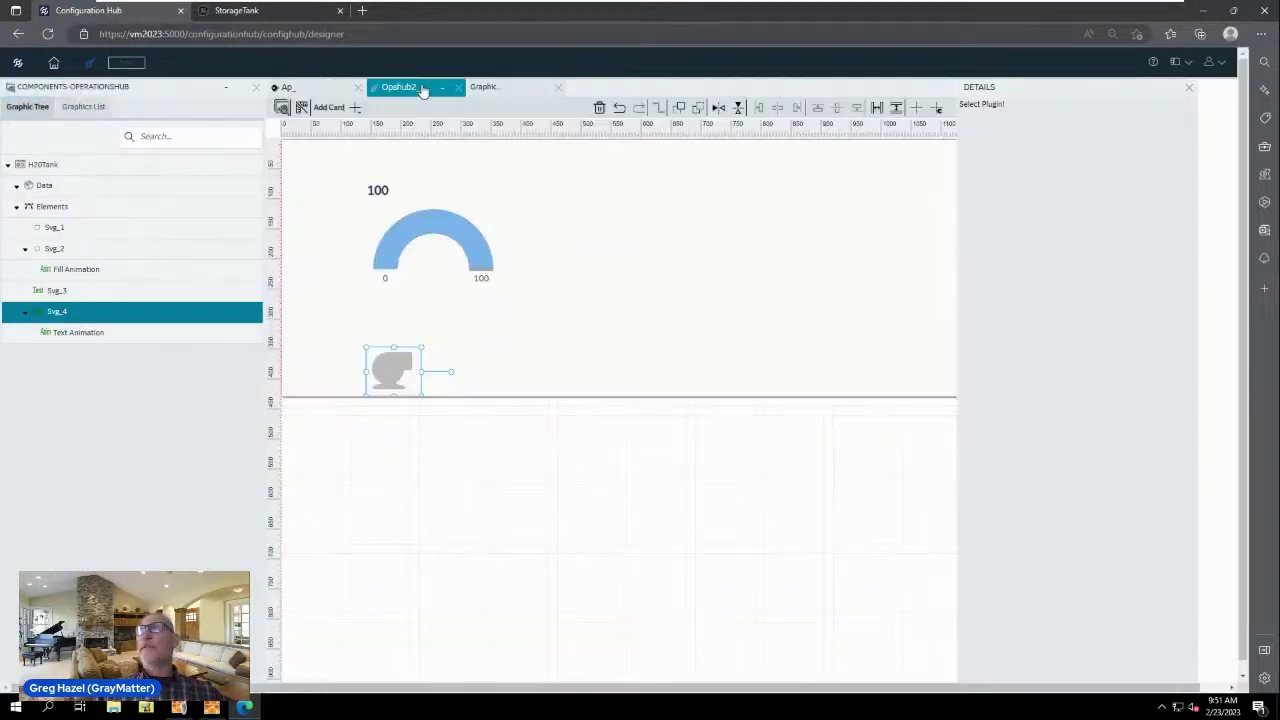
{"action": "left_click", "coordinate": [8, 336]}
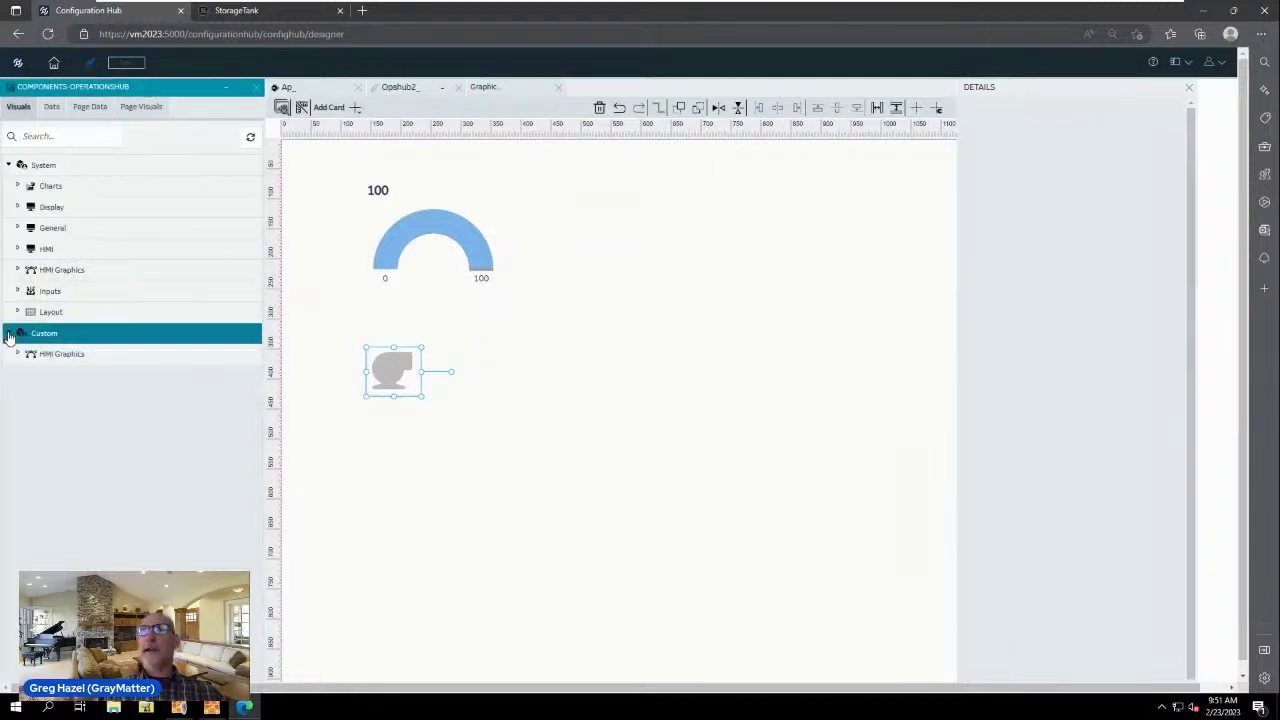
{"action": "left_click", "coordinate": [17, 354]}
{"action": "left_click", "coordinate": [26, 396]}
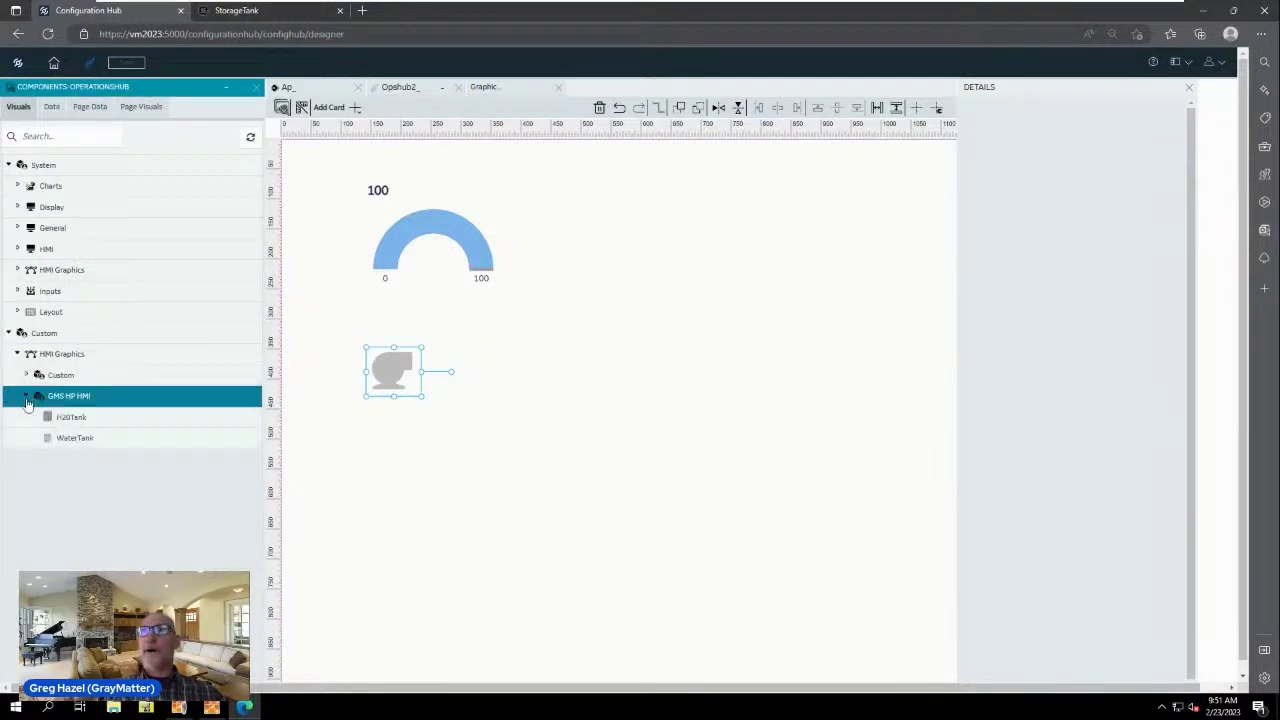
{"action": "left_click", "coordinate": [120, 418]}
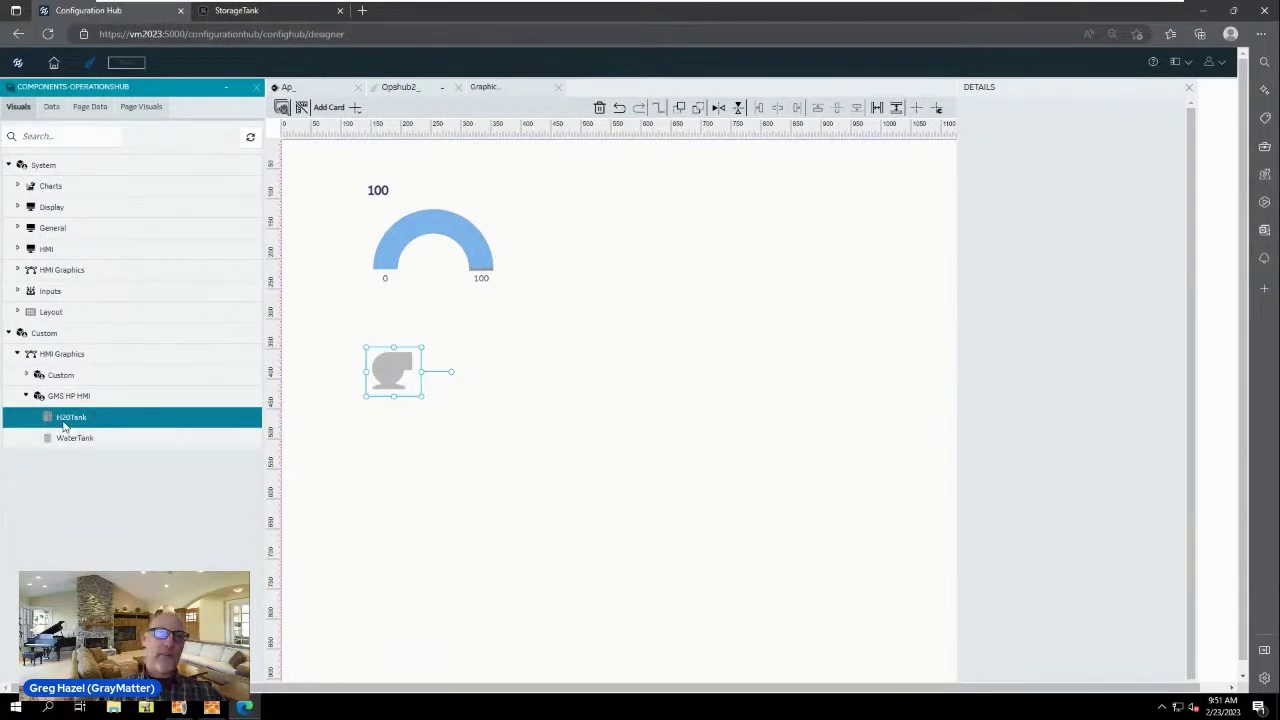
{"action": "left_click_drag", "start_coordinate": [78, 422], "coordinate": [607, 270]}
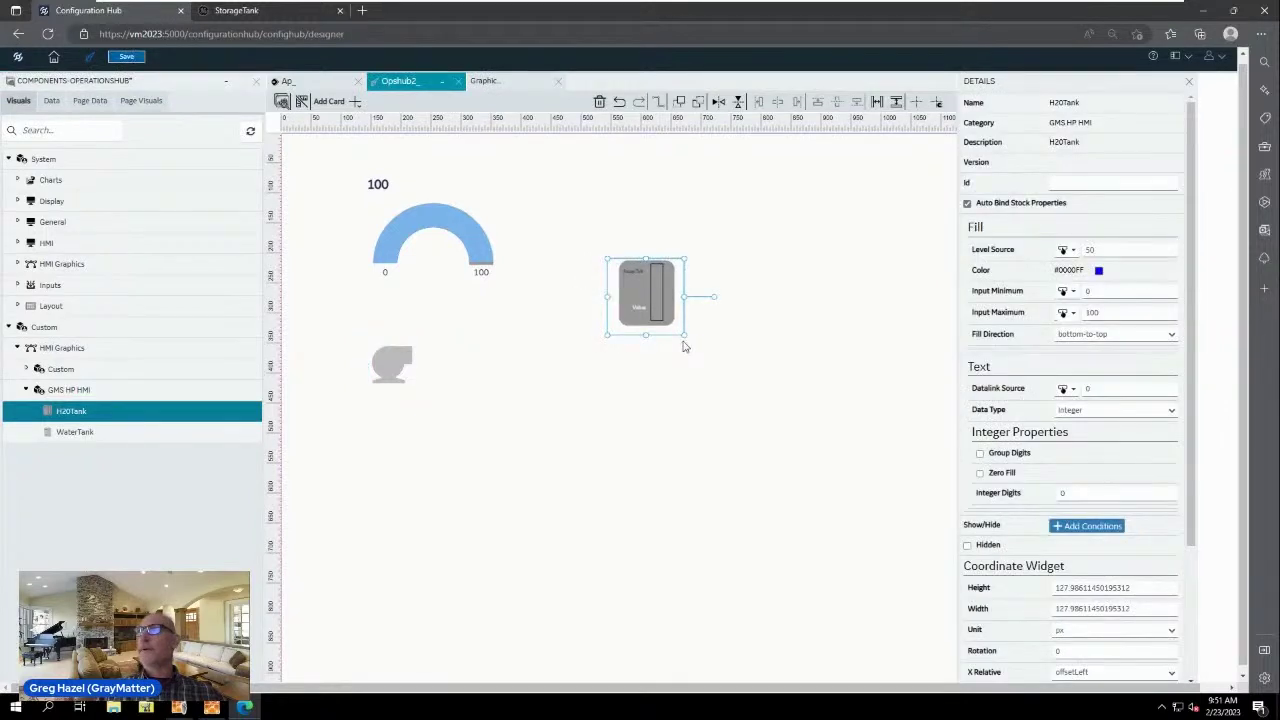
Step: Enlarge the H20Tank graphic to about 371 by 446 px and bind it to the iFIX NORTH_DISTRIBUTION>TANK001>LEVEL Value tag
{"action": "left_click_drag", "start_coordinate": [684, 337], "coordinate": [831, 525]}
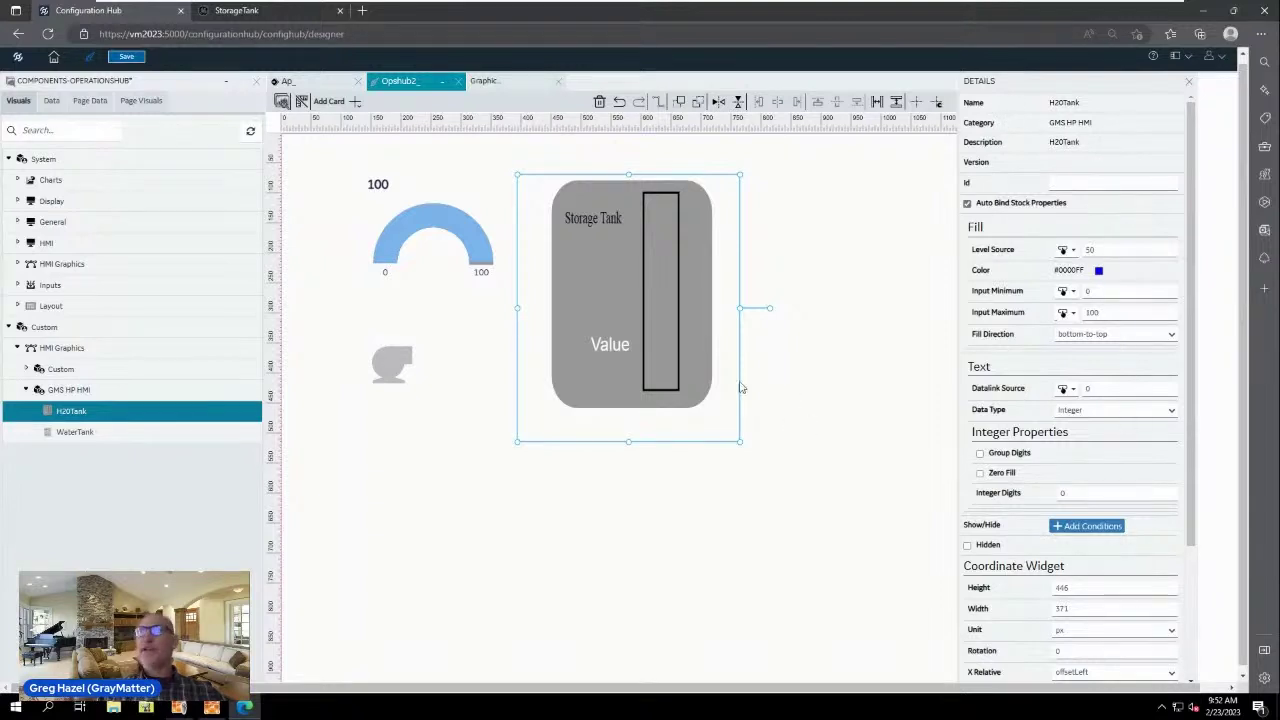
{"action": "left_click", "coordinate": [88, 104]}
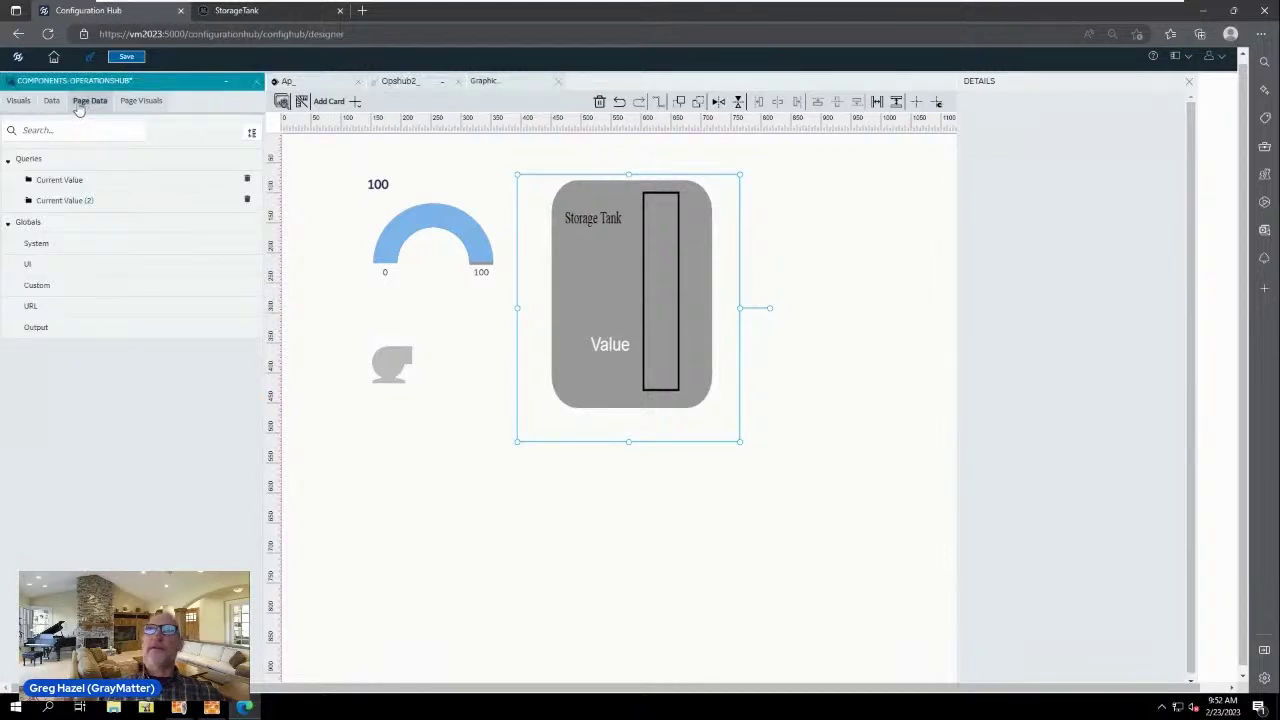
{"action": "left_click", "coordinate": [53, 103]}
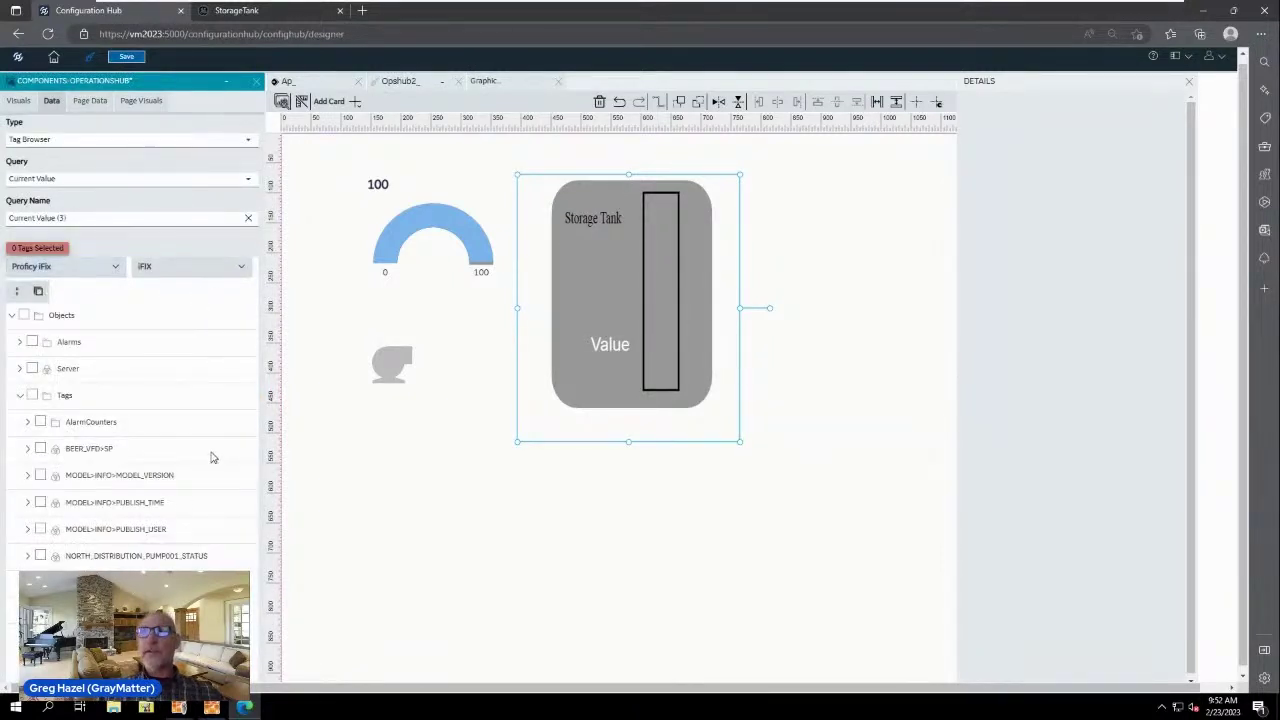
{"action": "scroll", "coordinate": [210, 458], "scroll_direction": "down", "scroll_amount": 10}
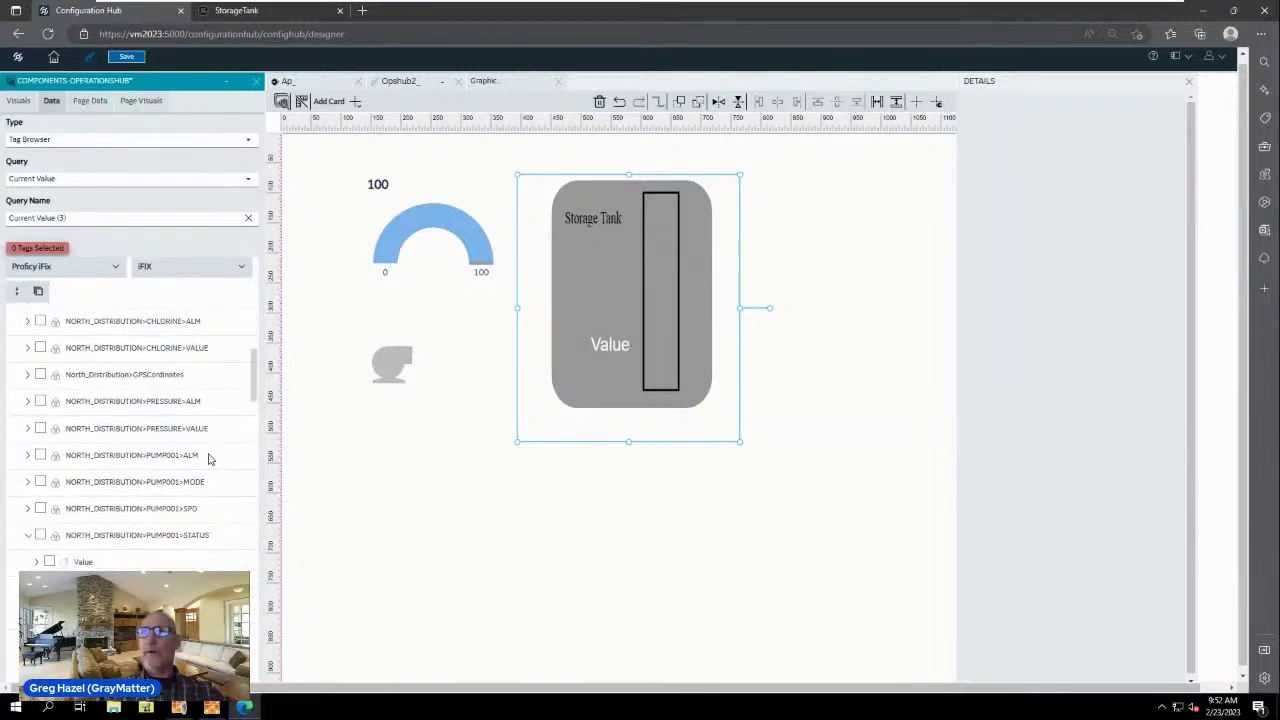
{"action": "scroll", "coordinate": [210, 458], "scroll_direction": "down", "scroll_amount": 6}
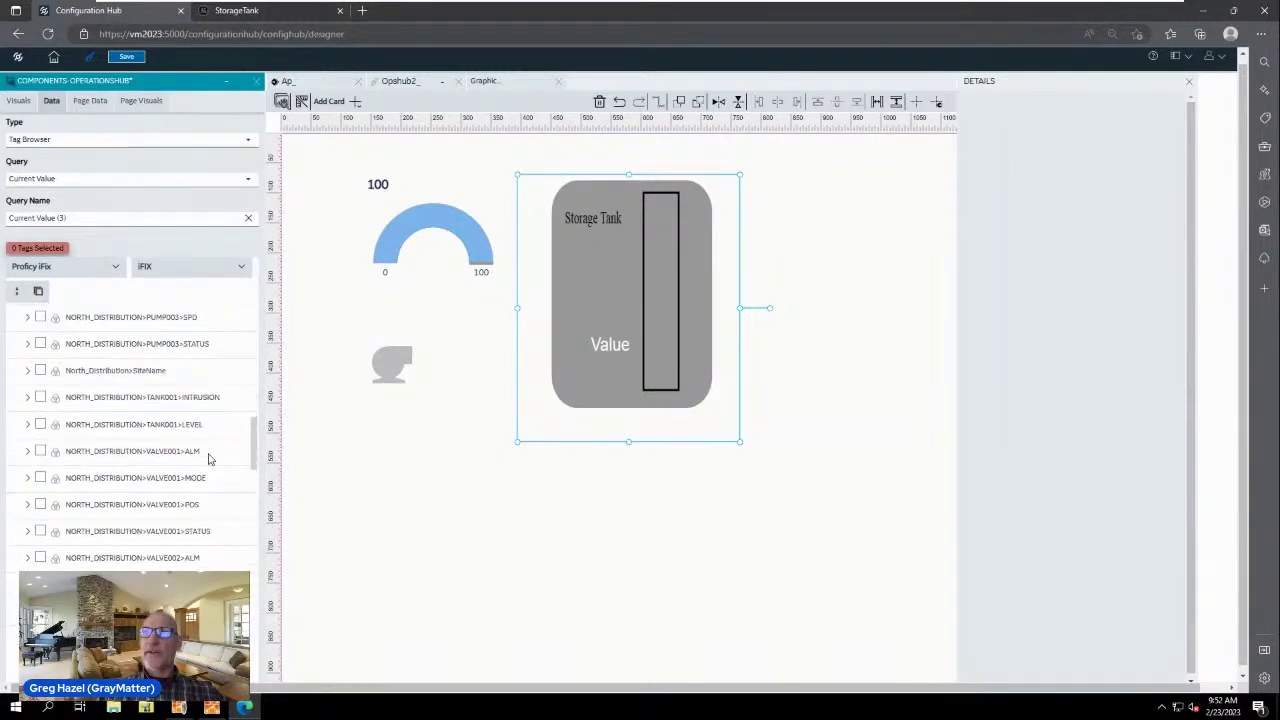
{"action": "left_click", "coordinate": [28, 426]}
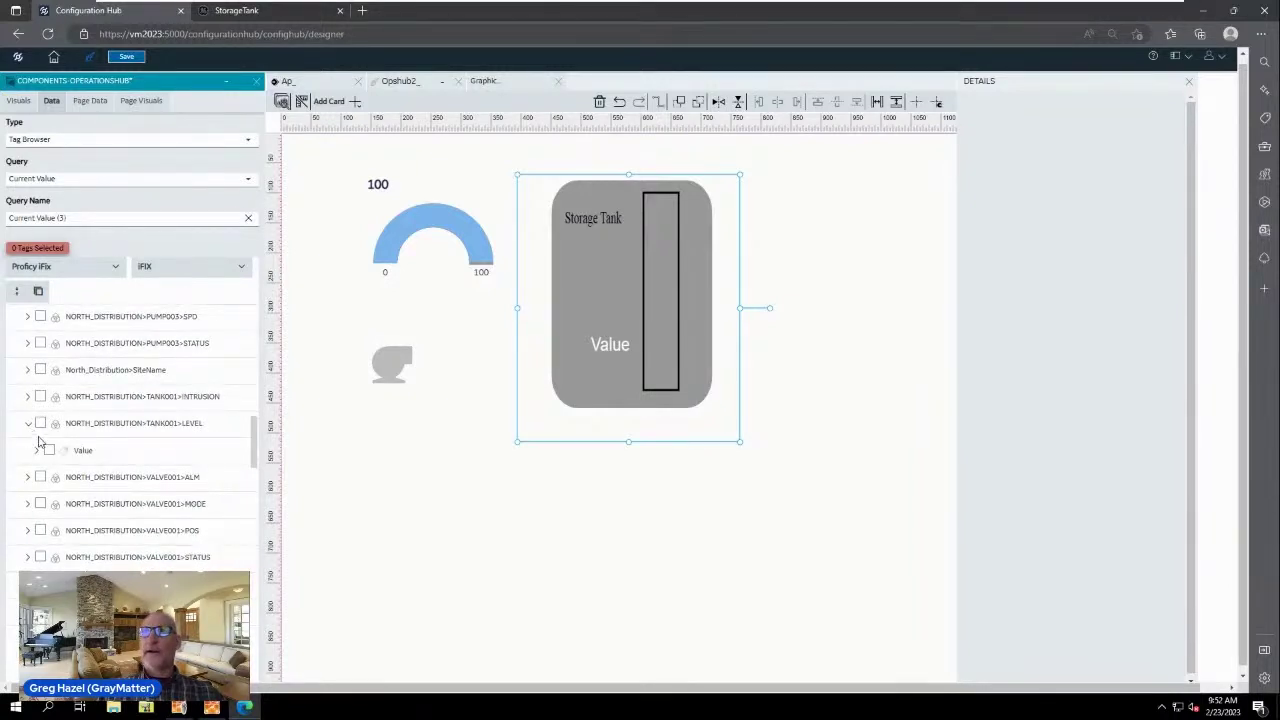
{"action": "left_click", "coordinate": [50, 451]}
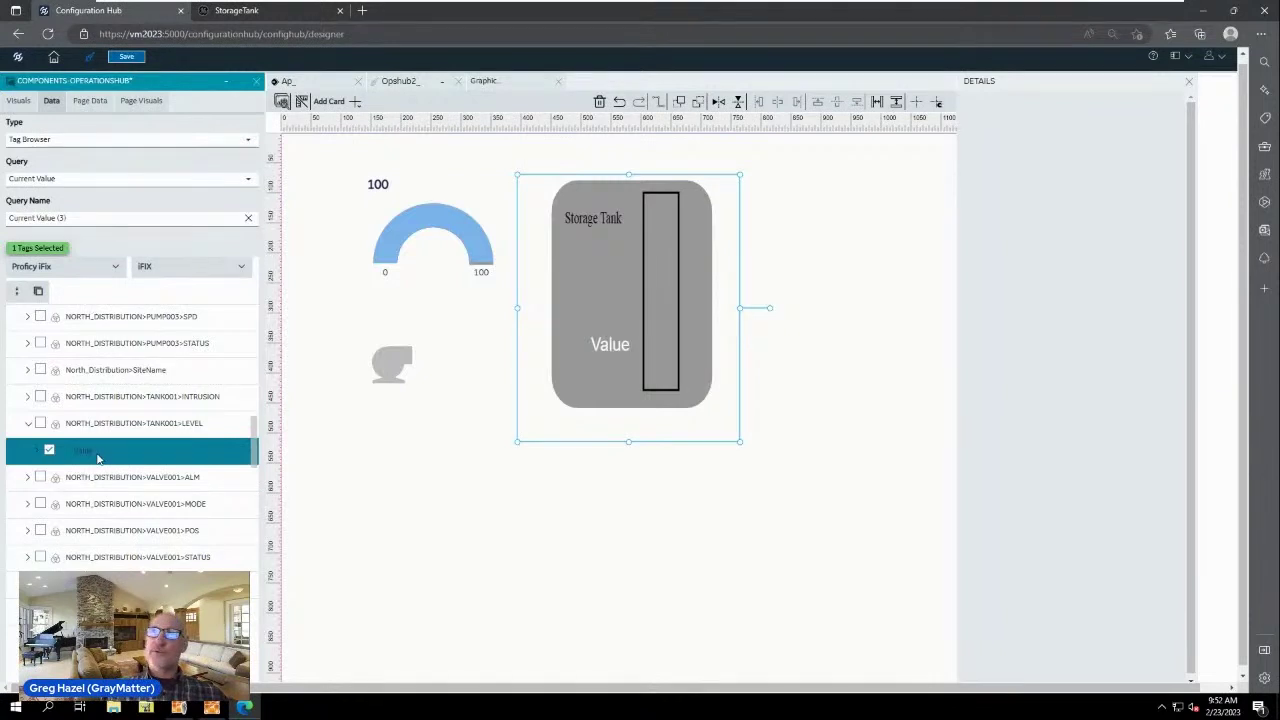
{"action": "left_click_drag", "start_coordinate": [119, 458], "coordinate": [604, 294]}
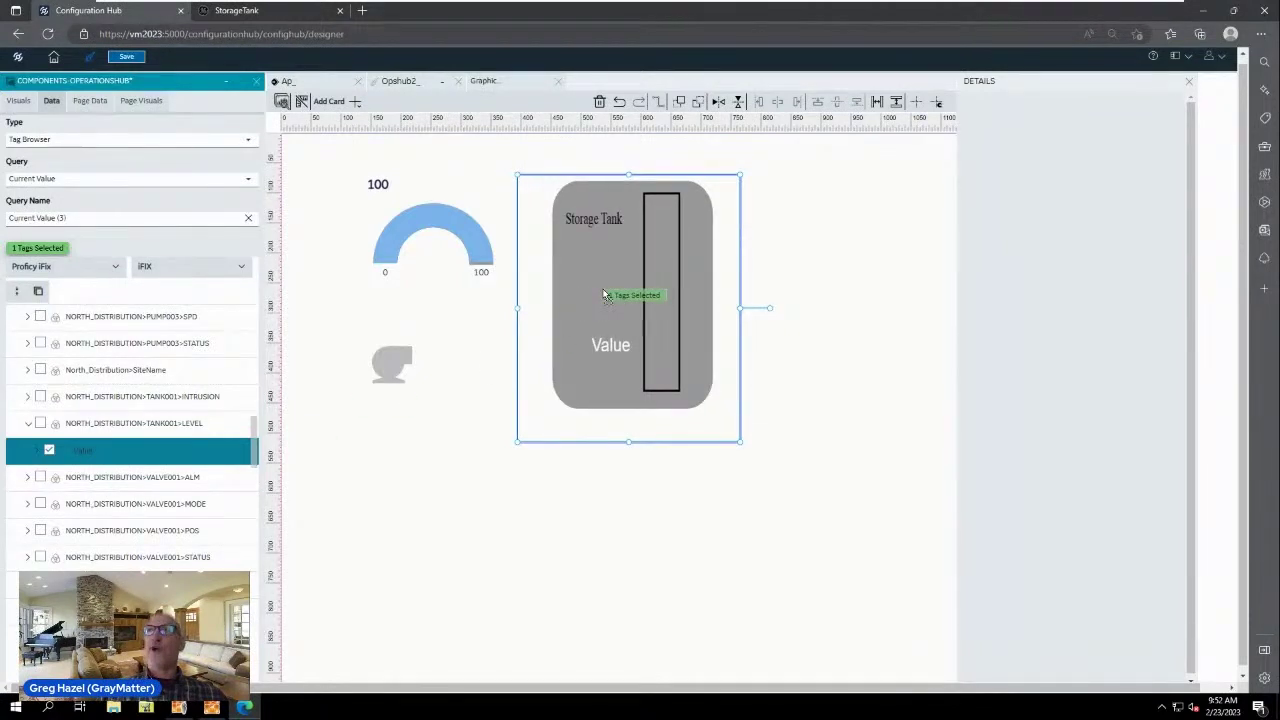
{"action": "left_click_drag", "start_coordinate": [604, 294], "coordinate": [602, 292]}
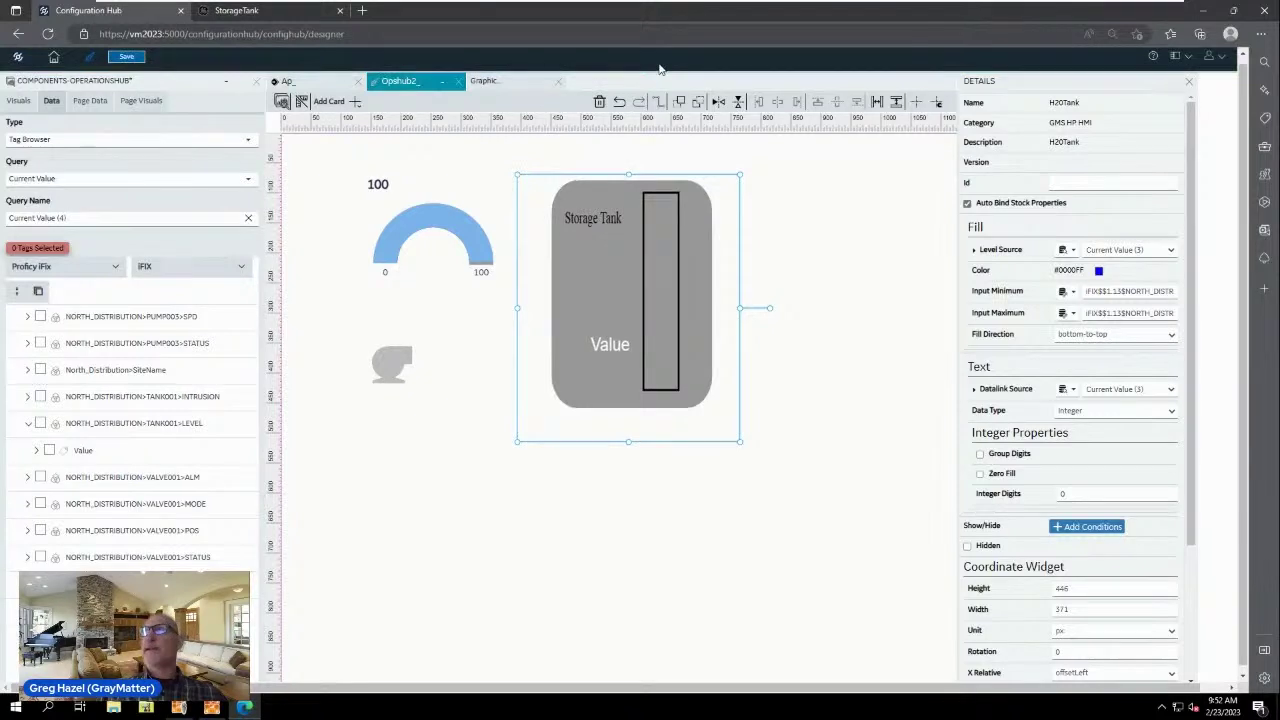
Step: Save the page and reload the running StorageTank page to check the tank's live level
{"action": "left_click", "coordinate": [124, 56]}
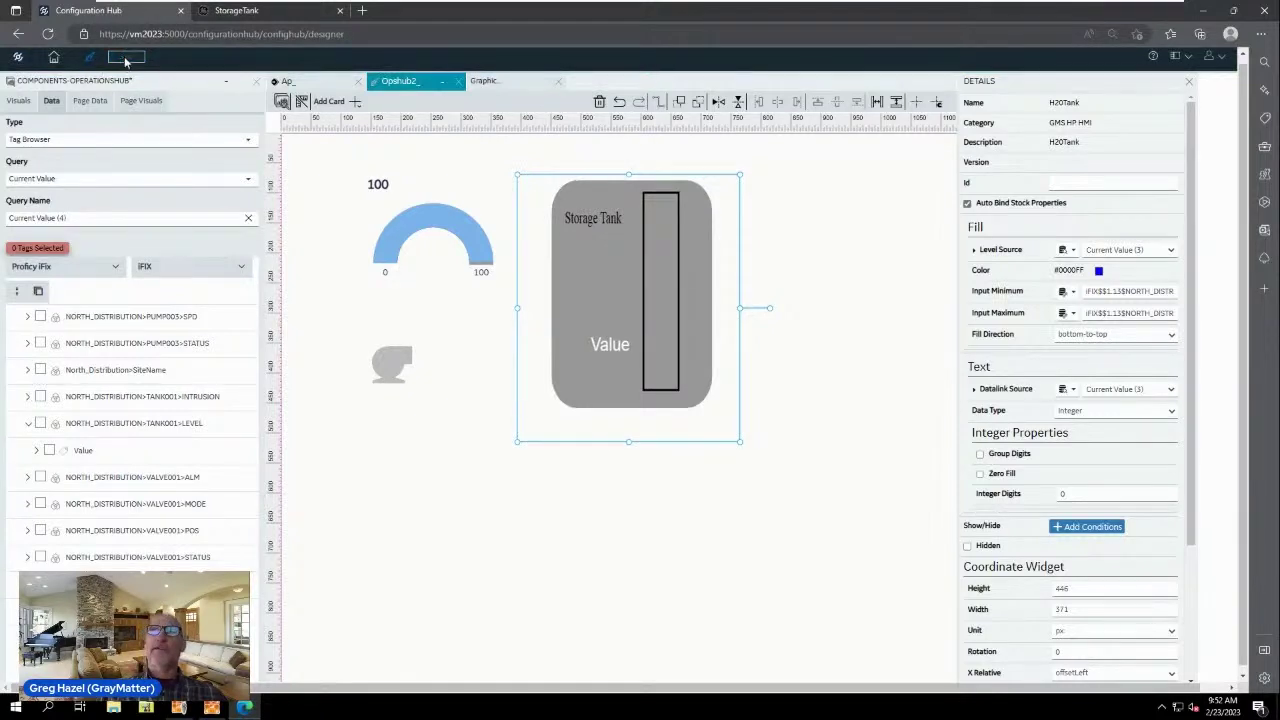
{"action": "left_click", "coordinate": [294, 16]}
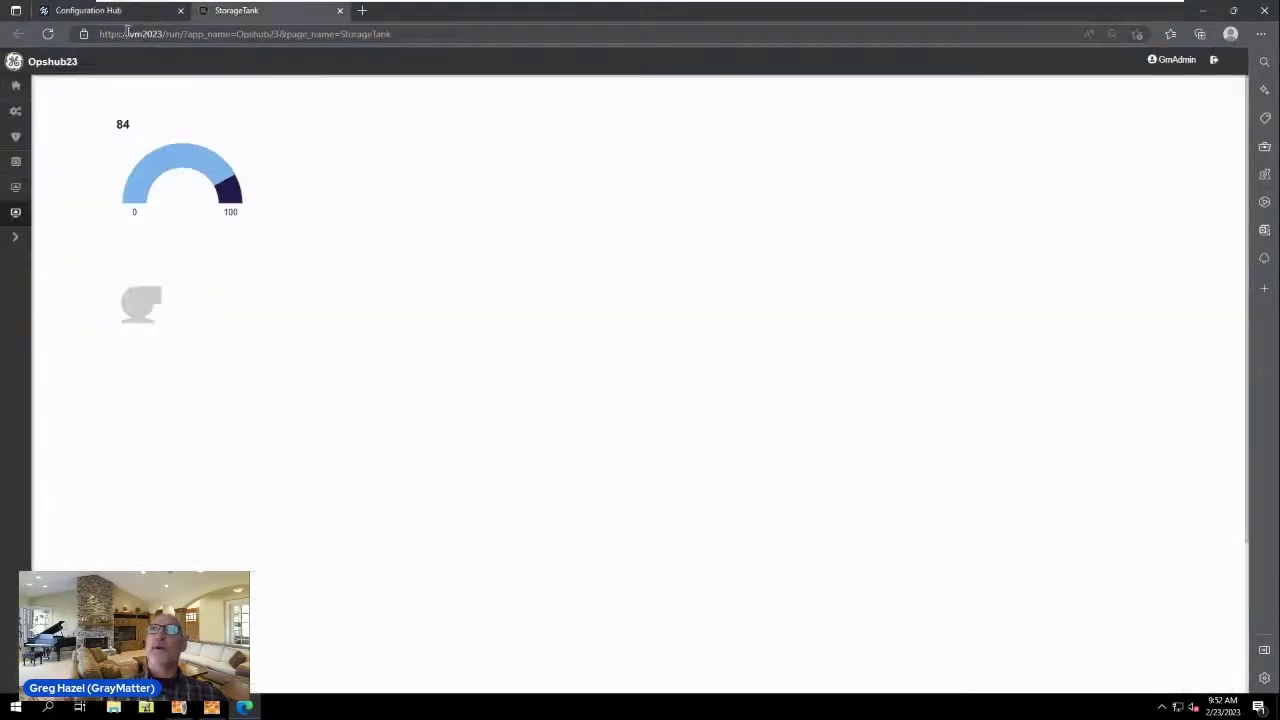
{"action": "left_click", "coordinate": [53, 38]}
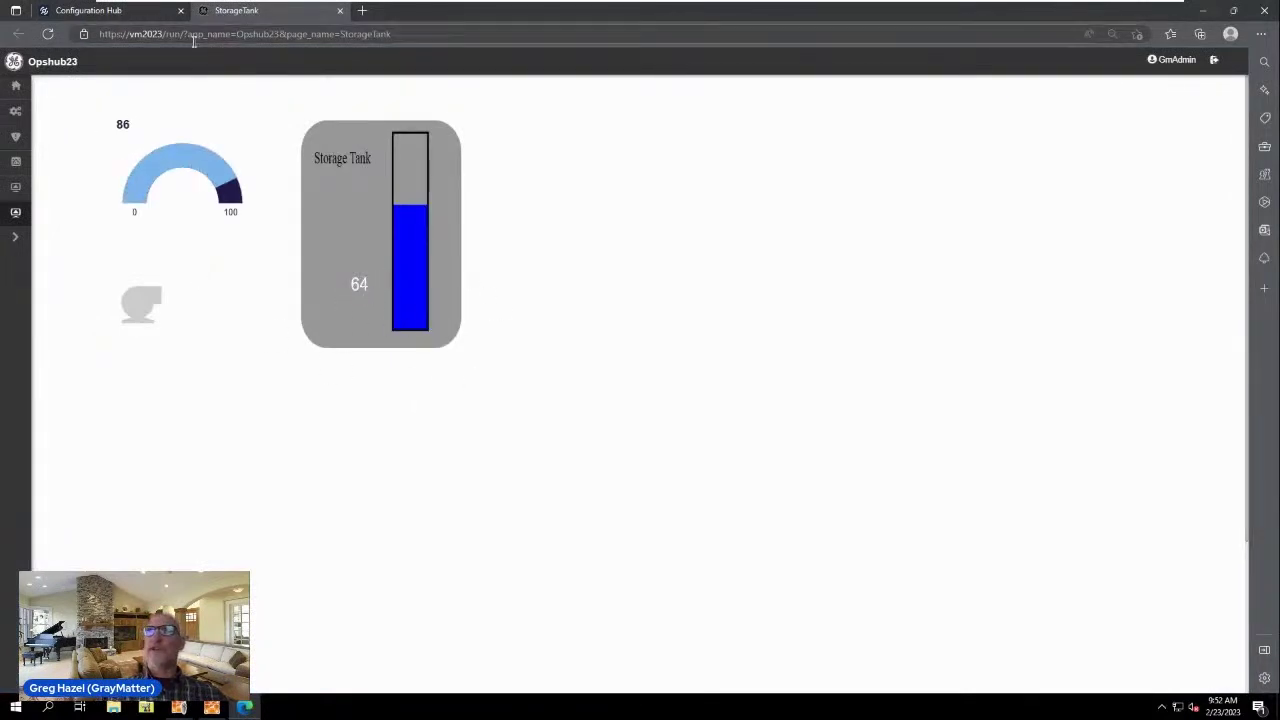
Step: Return to the page designer and set the H20Tank fill colour to light blue #4a90e2
{"action": "left_click", "coordinate": [112, 12]}
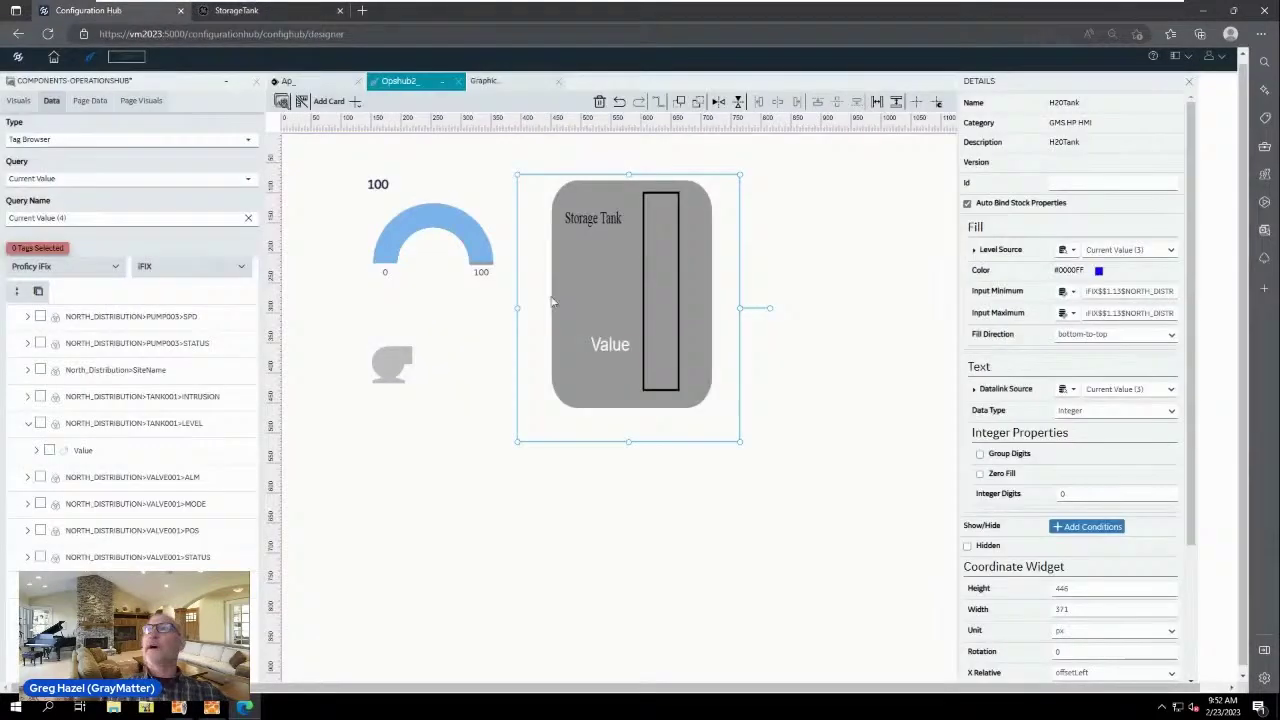
{"action": "left_click", "coordinate": [1099, 271]}
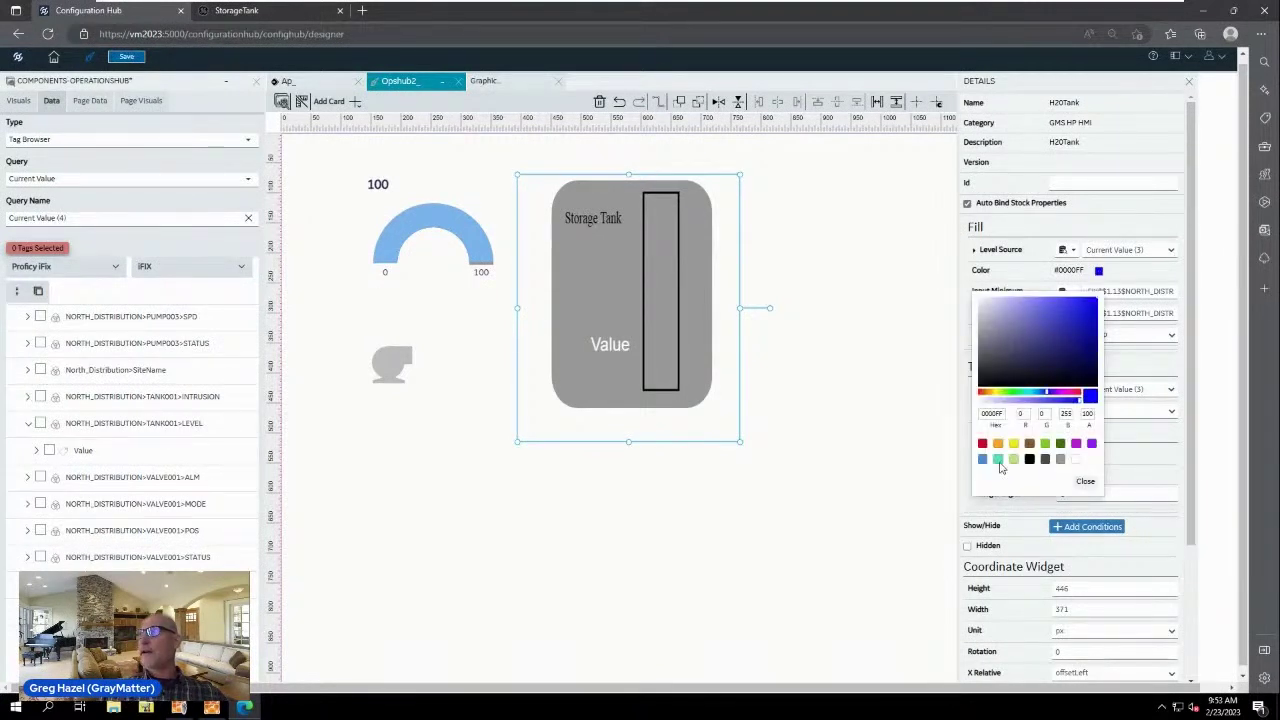
{"action": "left_click", "coordinate": [1017, 470]}
{"action": "left_click", "coordinate": [982, 459]}
{"action": "left_click", "coordinate": [1085, 481]}
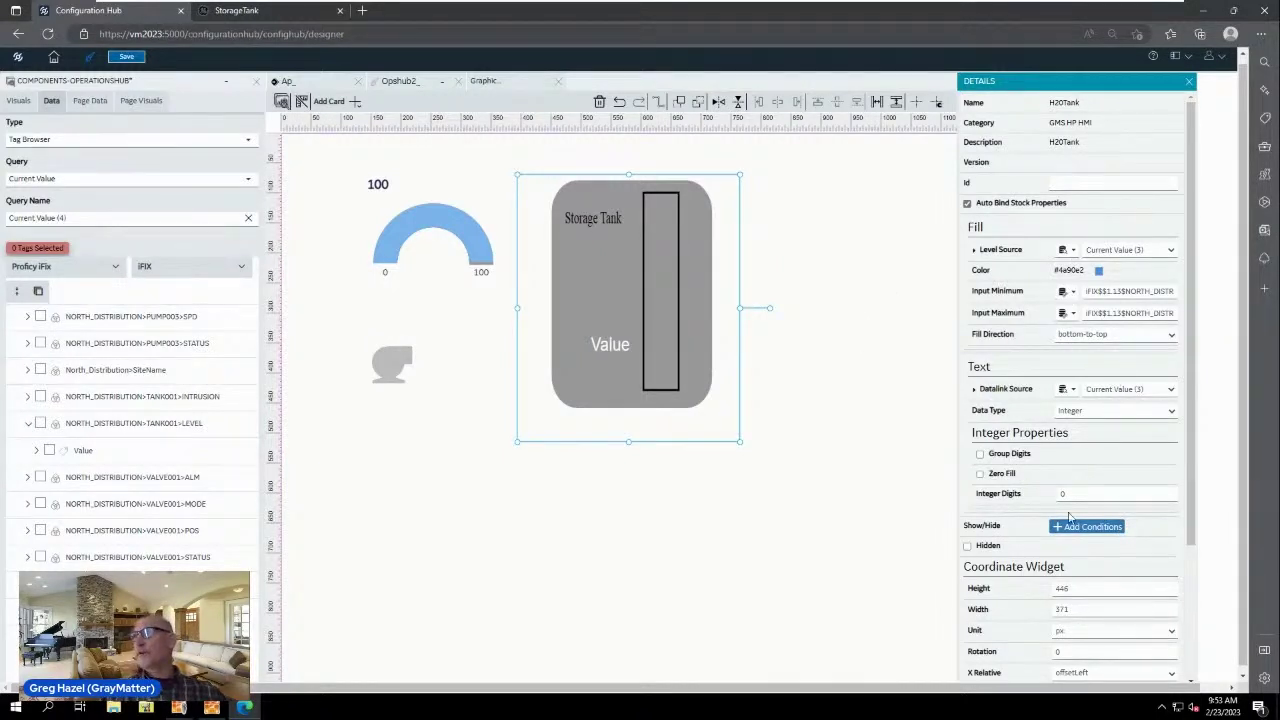
Step: Save the recoloured page and refresh the running StorageTank page to check the tank's fill colour
{"action": "left_click", "coordinate": [126, 56]}
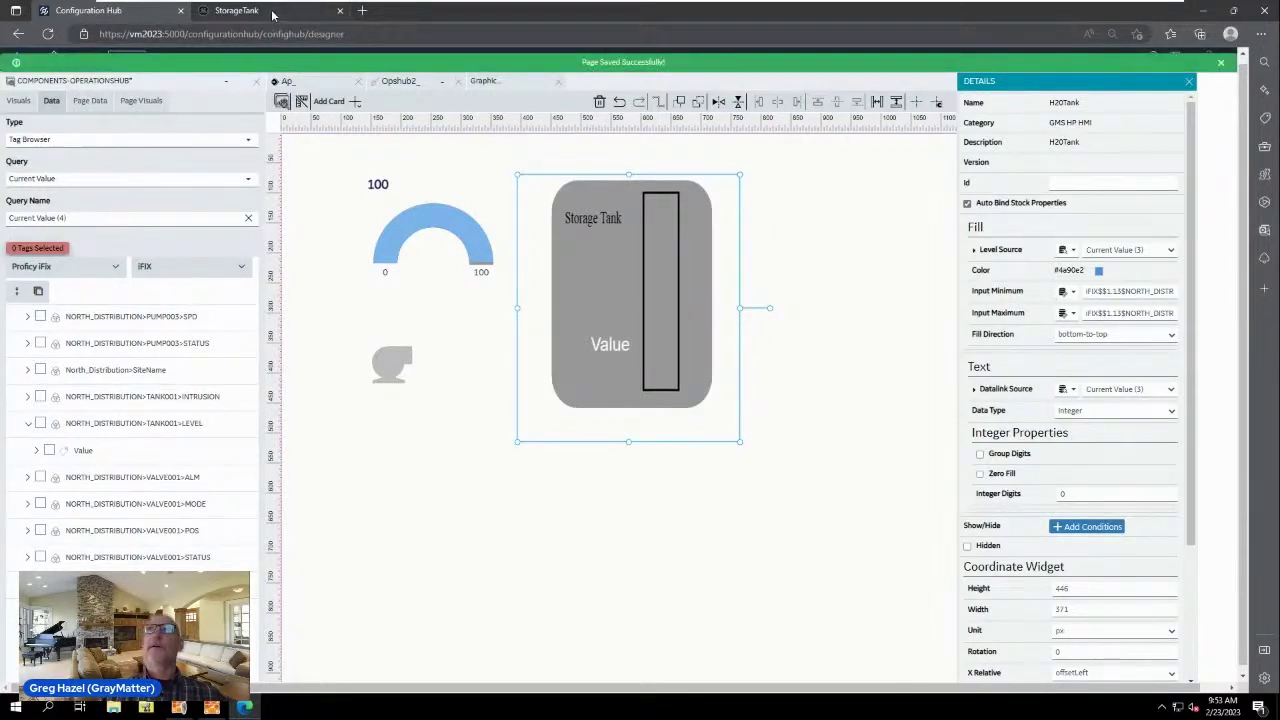
{"action": "left_click", "coordinate": [272, 12]}
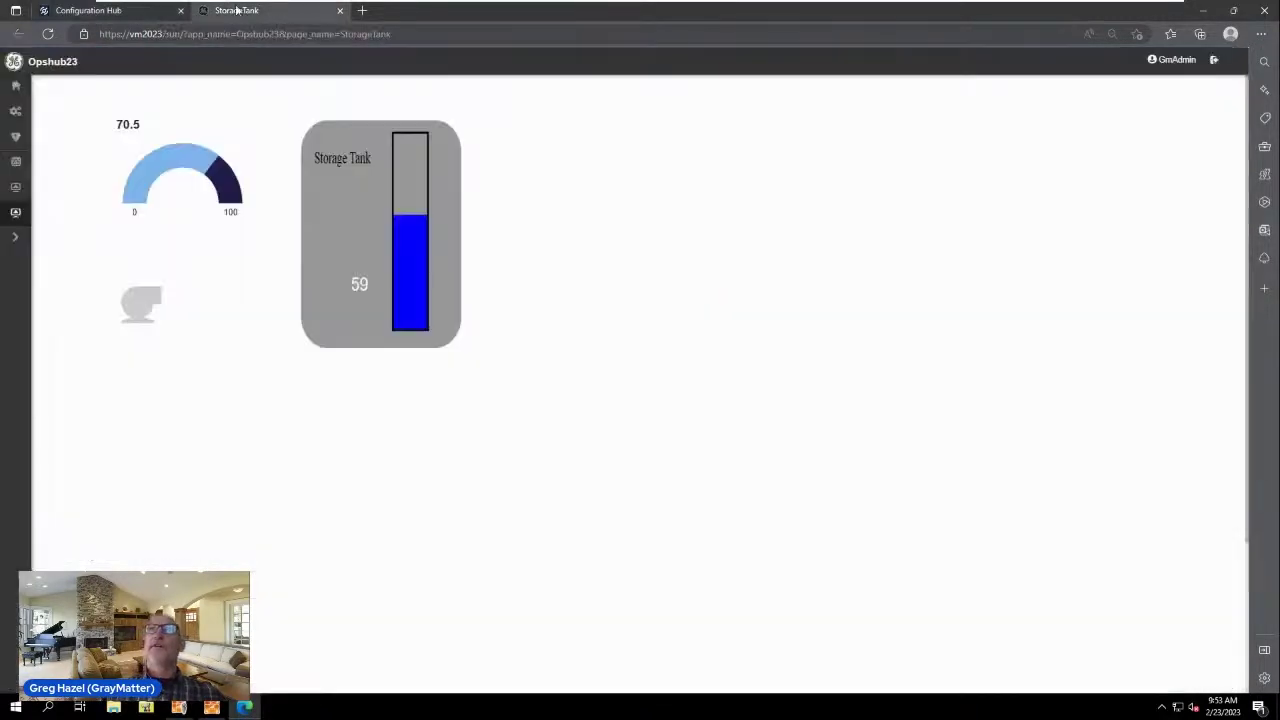
{"action": "left_click", "coordinate": [49, 33]}
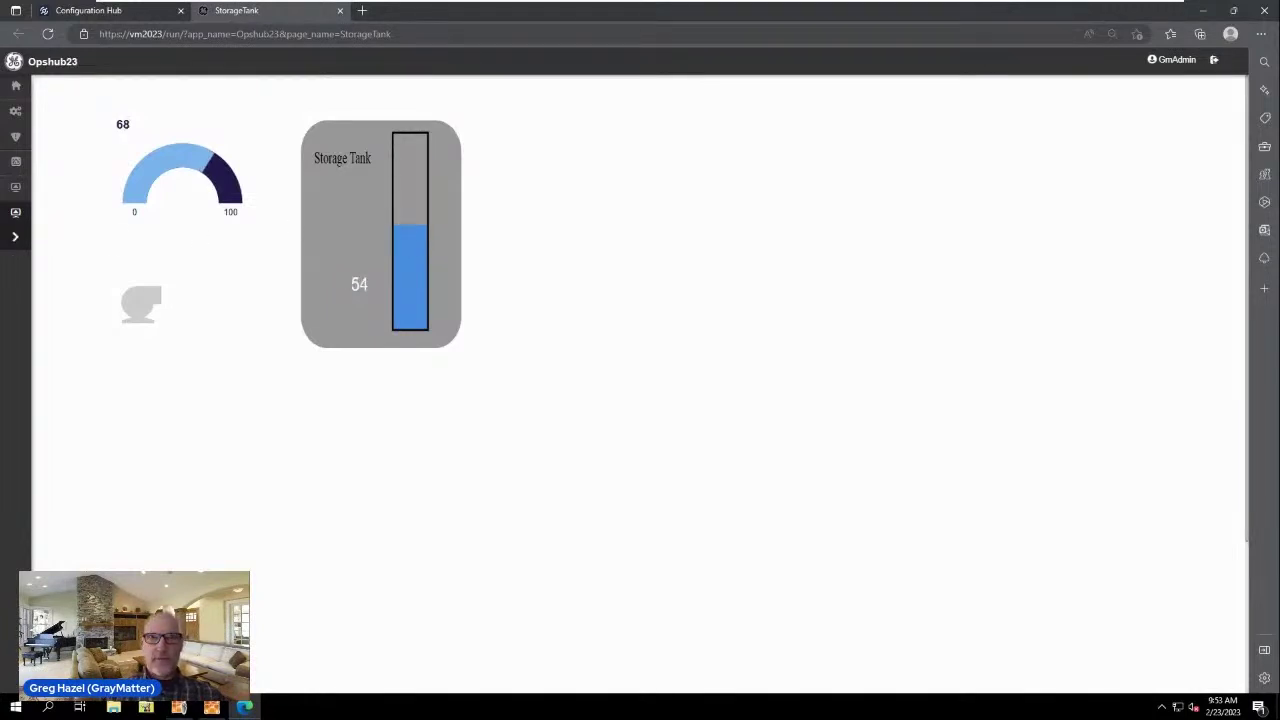
{"action": "mouse_move", "coordinate": [152, 18]}
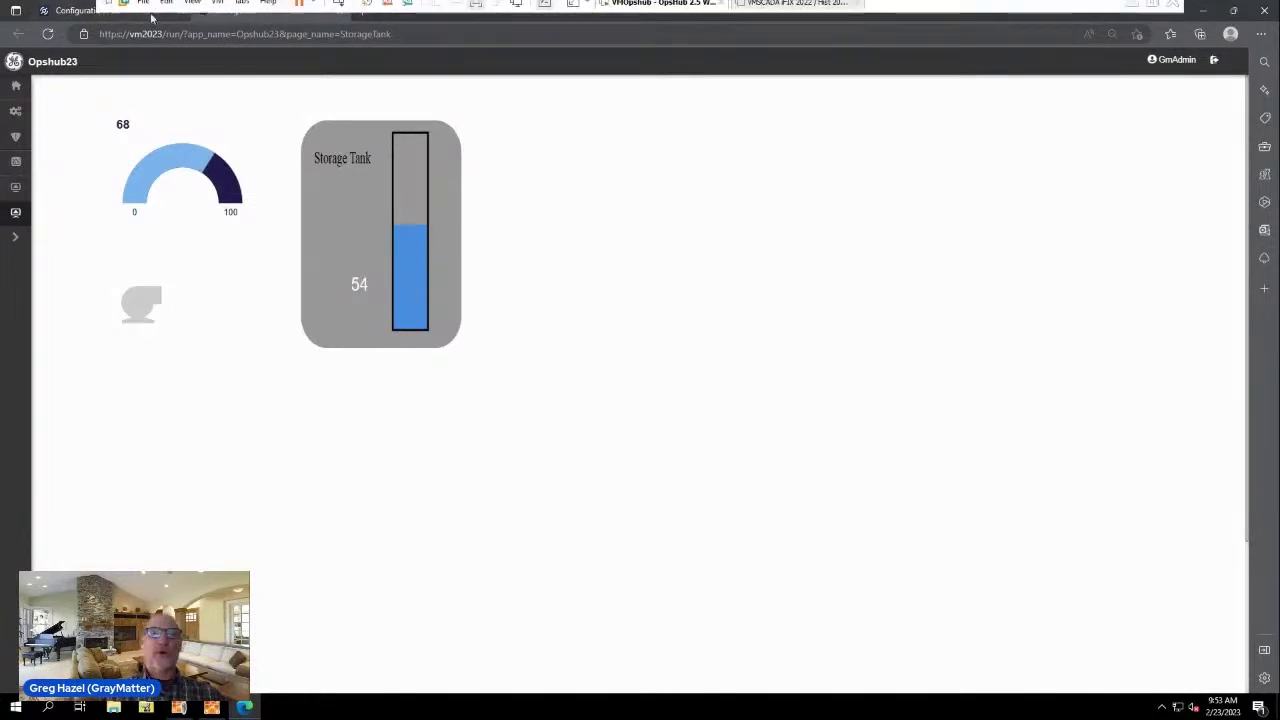